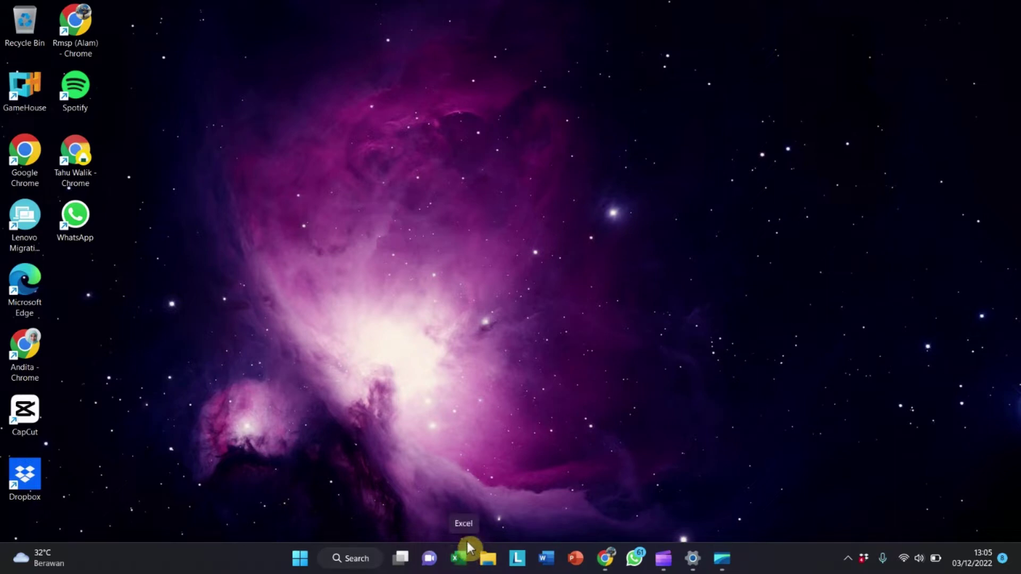
Step: Open Excel with a new blank workbook and maximize its window
left_click(466, 557)
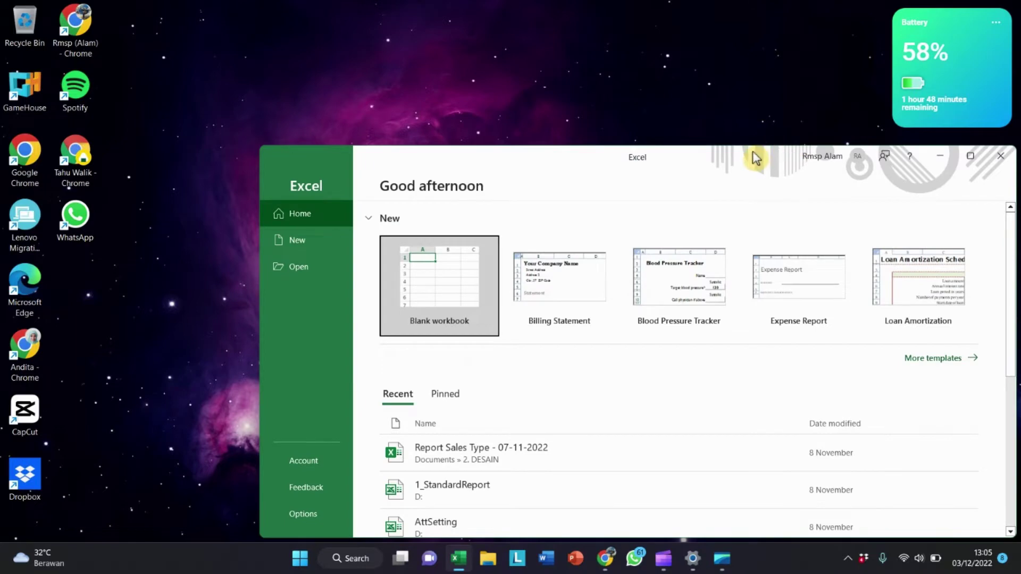
left_click_drag(754, 159, 671, 69)
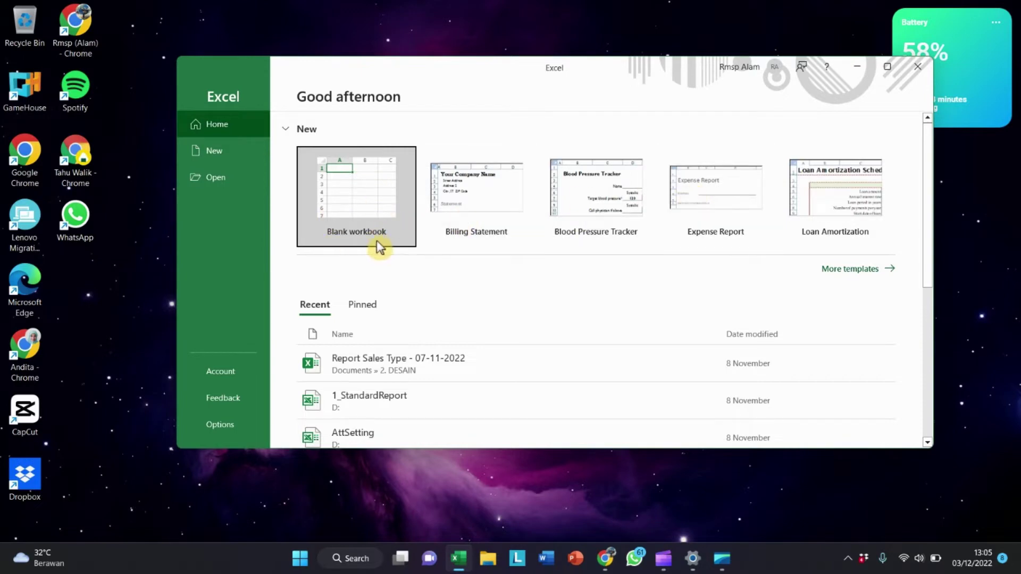
left_click(358, 196)
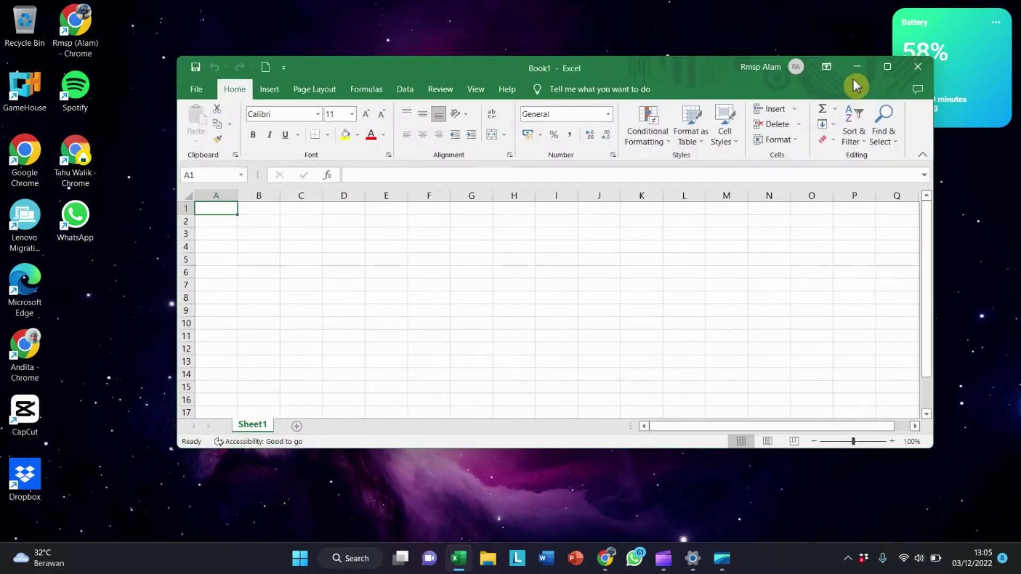
mouse_move(882, 69)
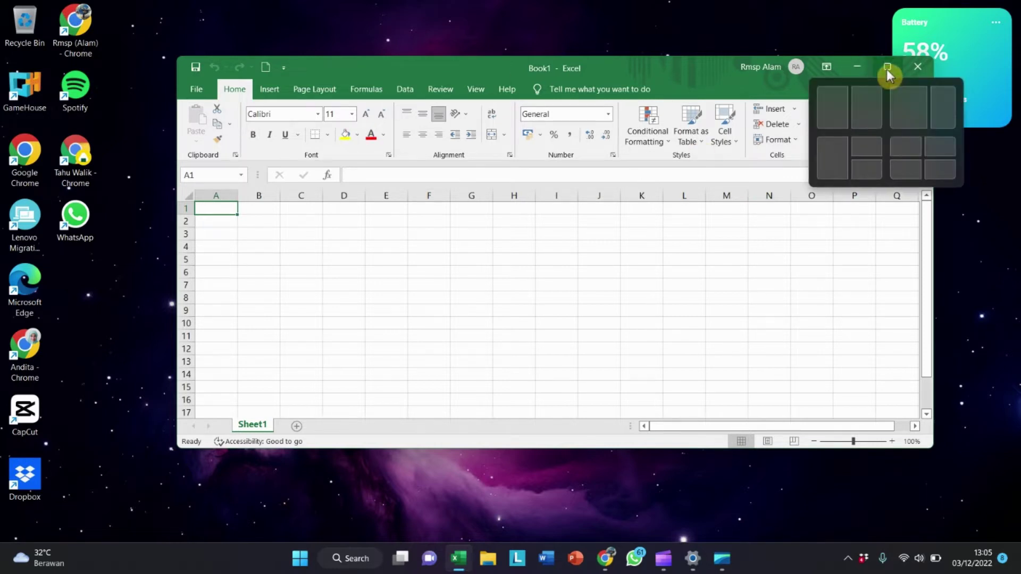
left_click(886, 68)
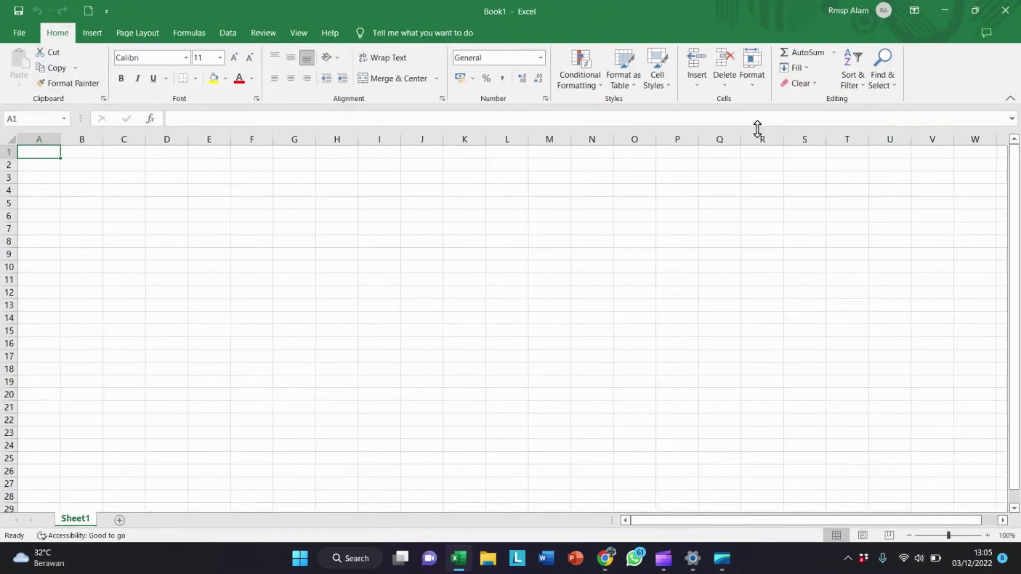
left_click(81, 175)
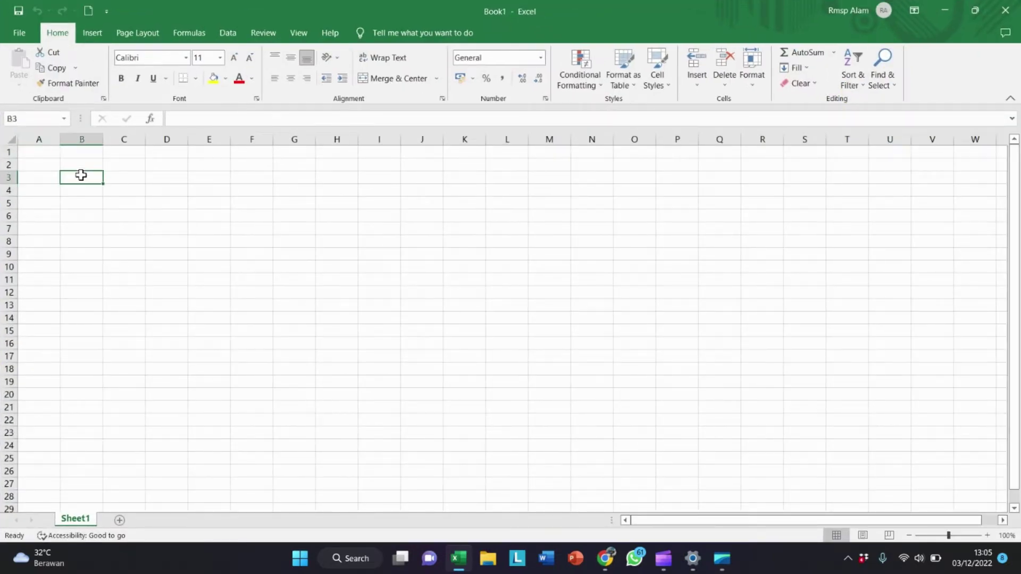
left_click(78, 165)
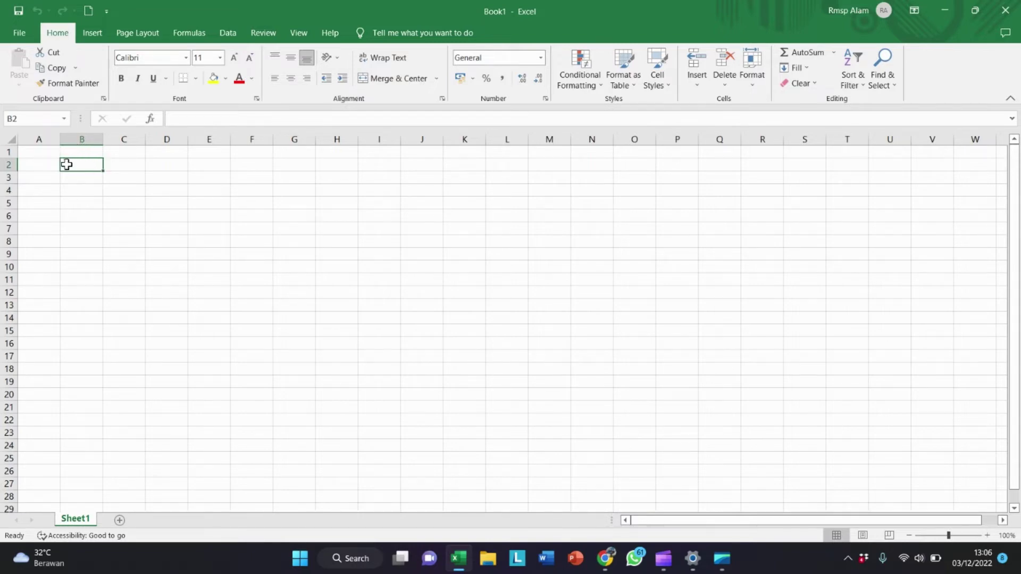
left_click(49, 157)
left_click(133, 197)
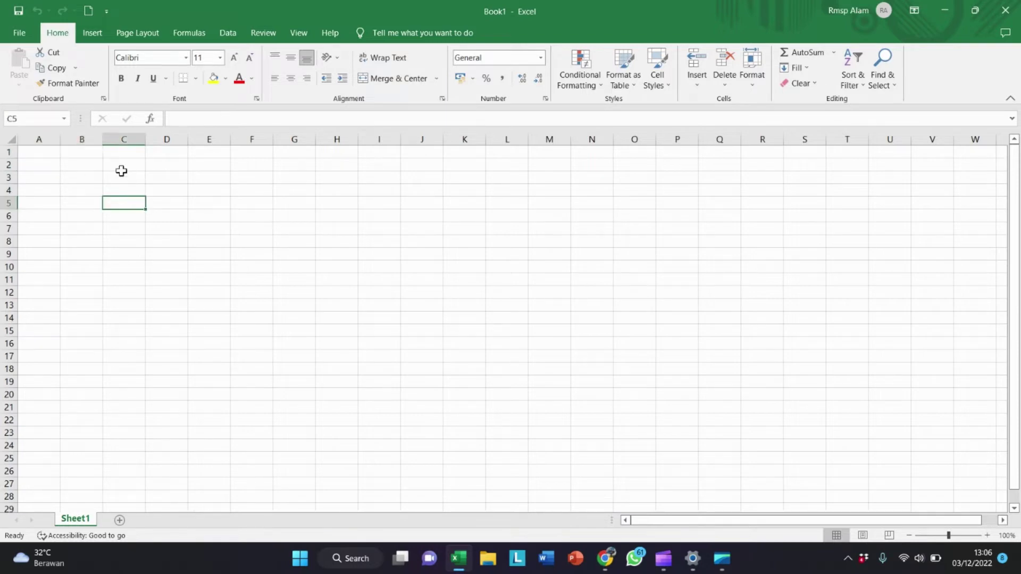
left_click(122, 169)
left_click(175, 177)
left_click(234, 177)
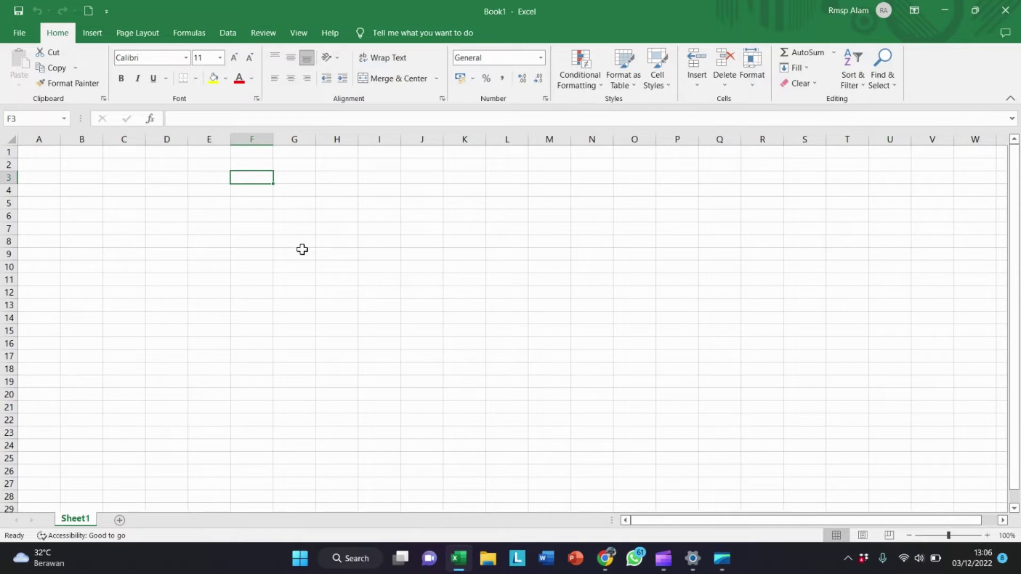
left_click(289, 192)
left_click(114, 177)
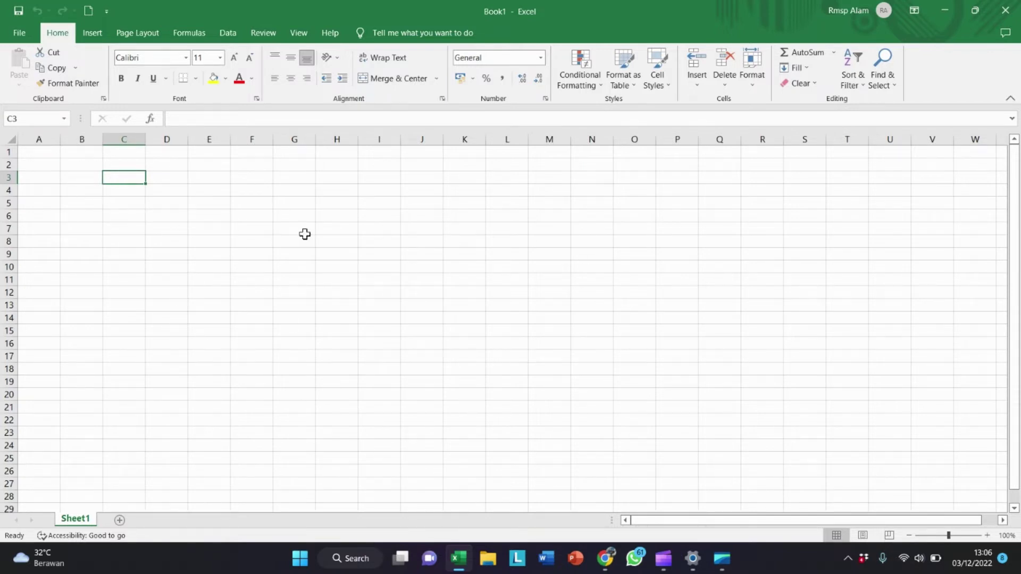
left_click(182, 201)
left_click(120, 189)
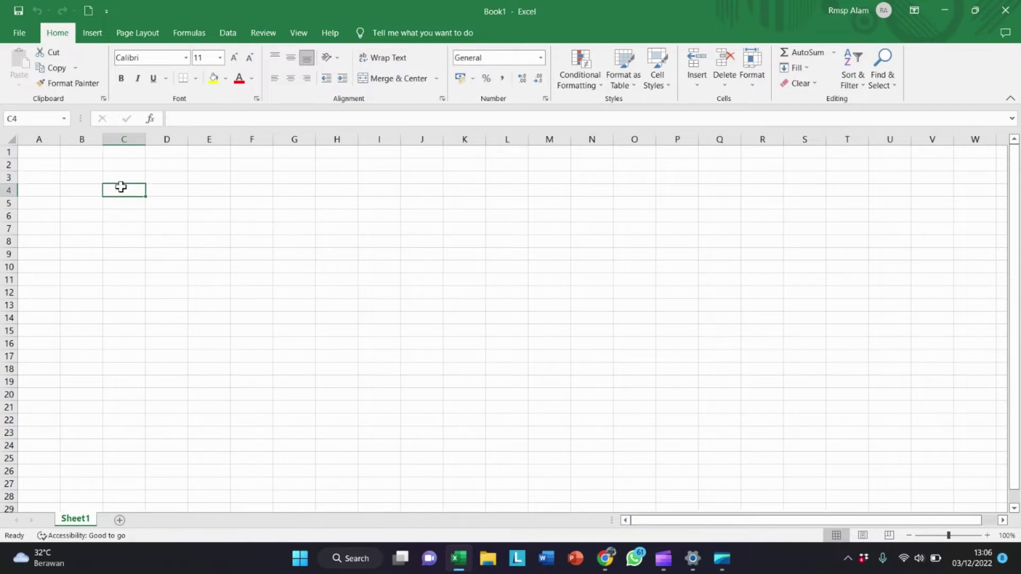
left_click(281, 201)
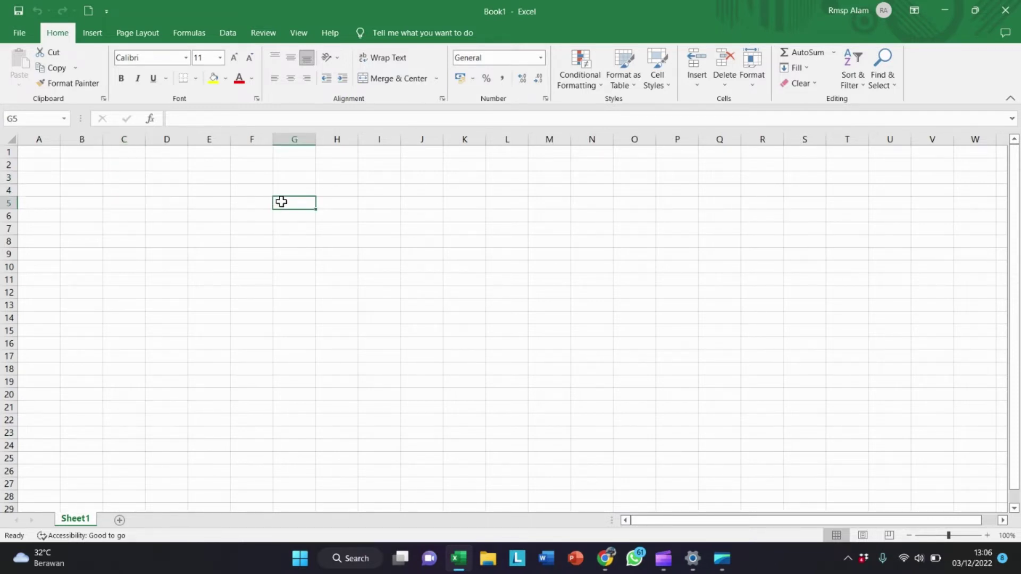
left_click(127, 172)
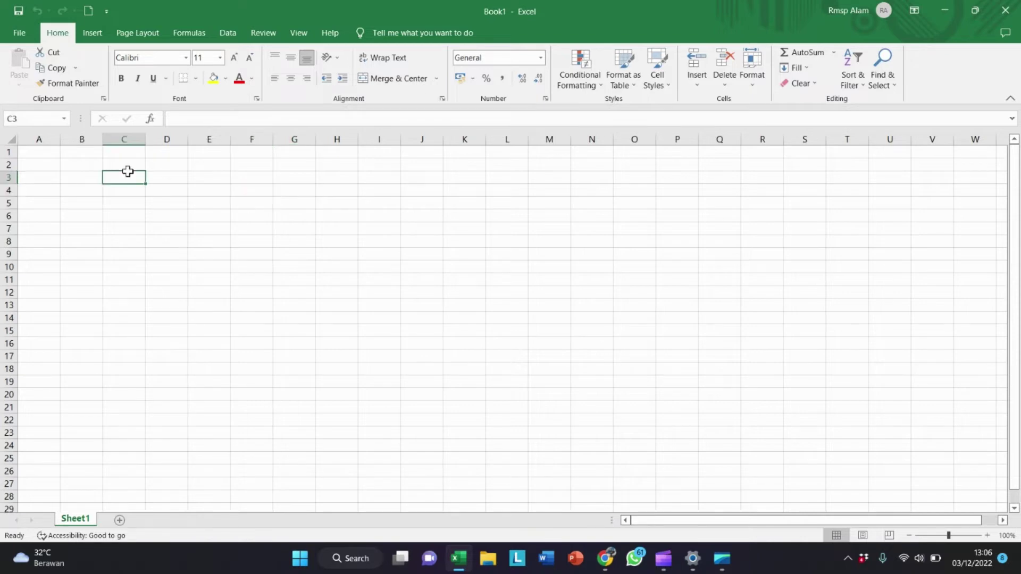
left_click(257, 228)
left_click(310, 229)
left_click(308, 215)
left_click(308, 238)
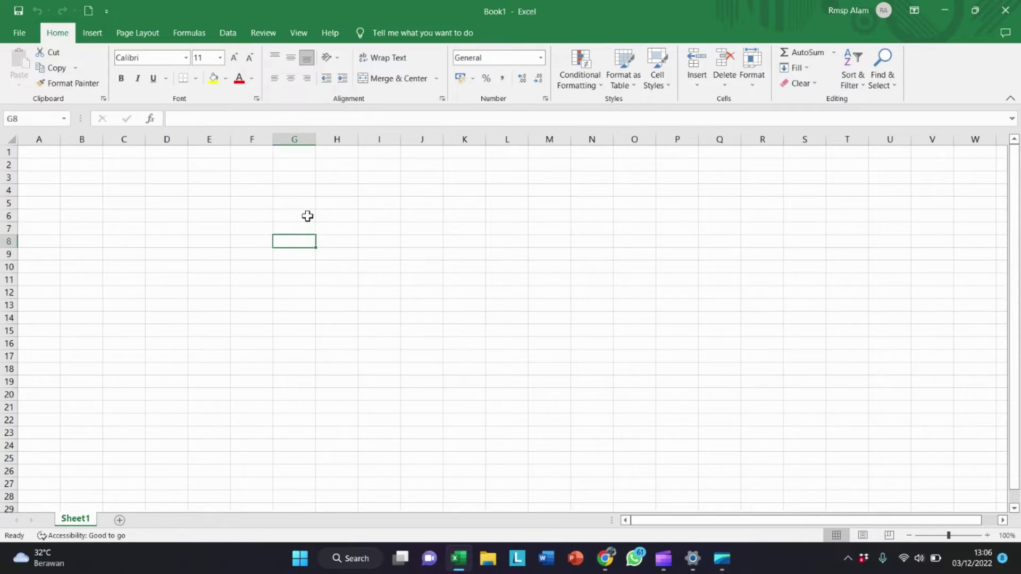
left_click(307, 216)
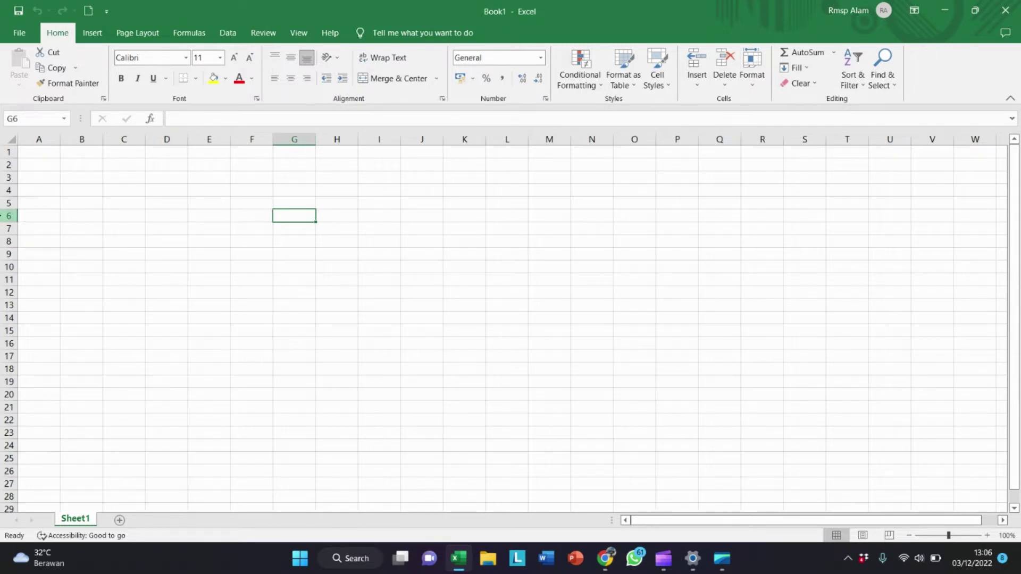
left_click(9, 215)
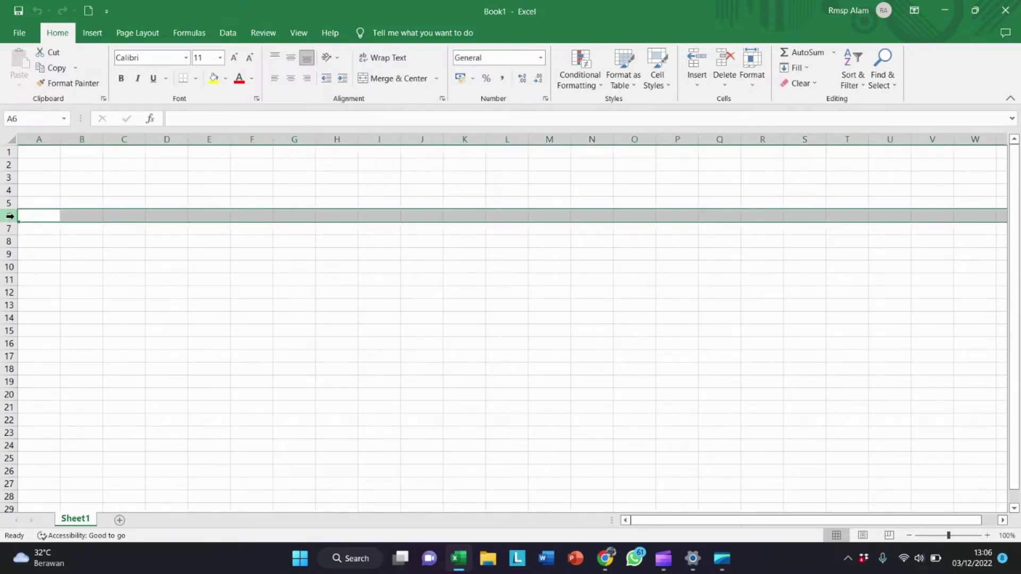
left_click(193, 215)
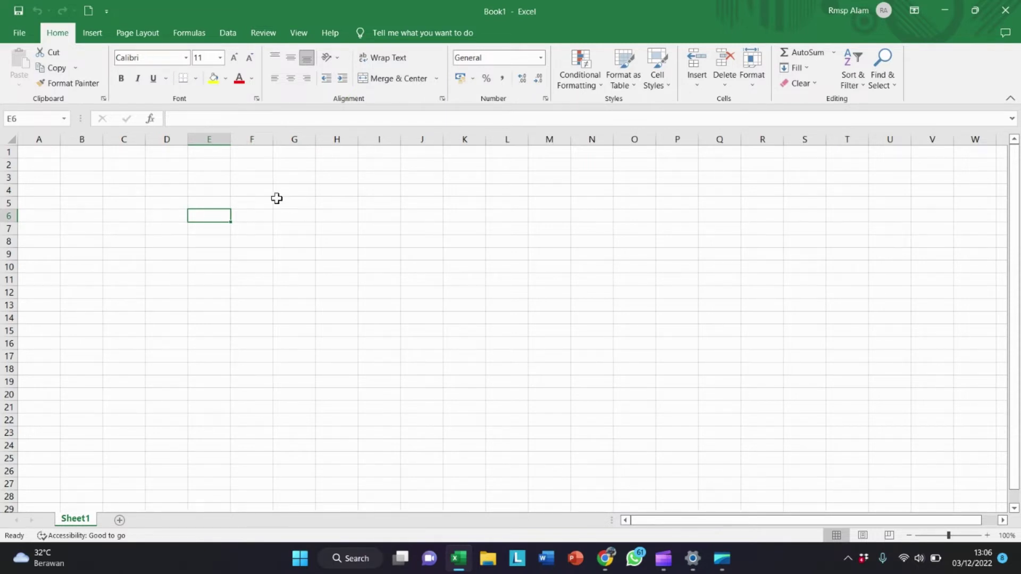
left_click(261, 190)
left_click(295, 189)
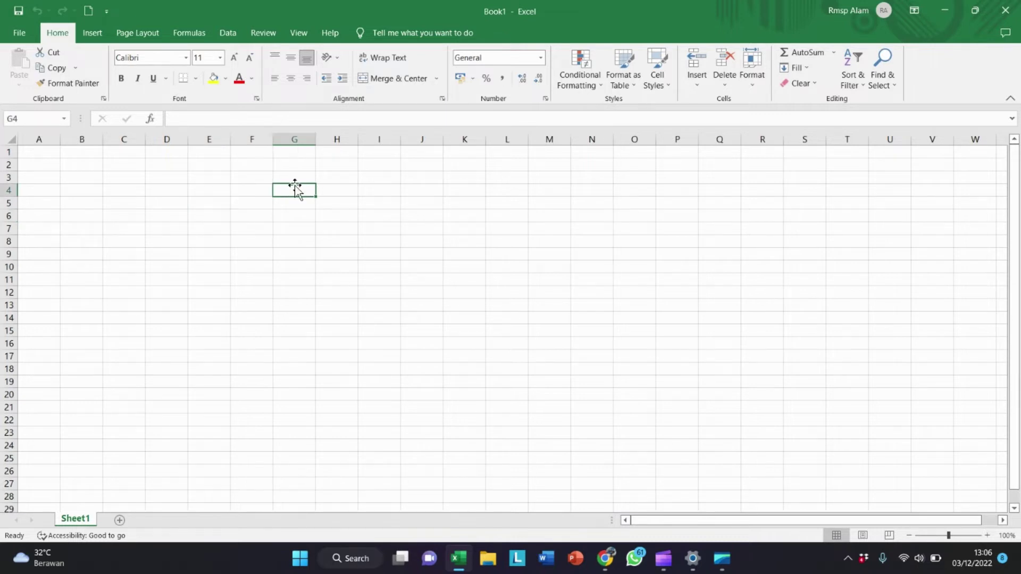
left_click(301, 166)
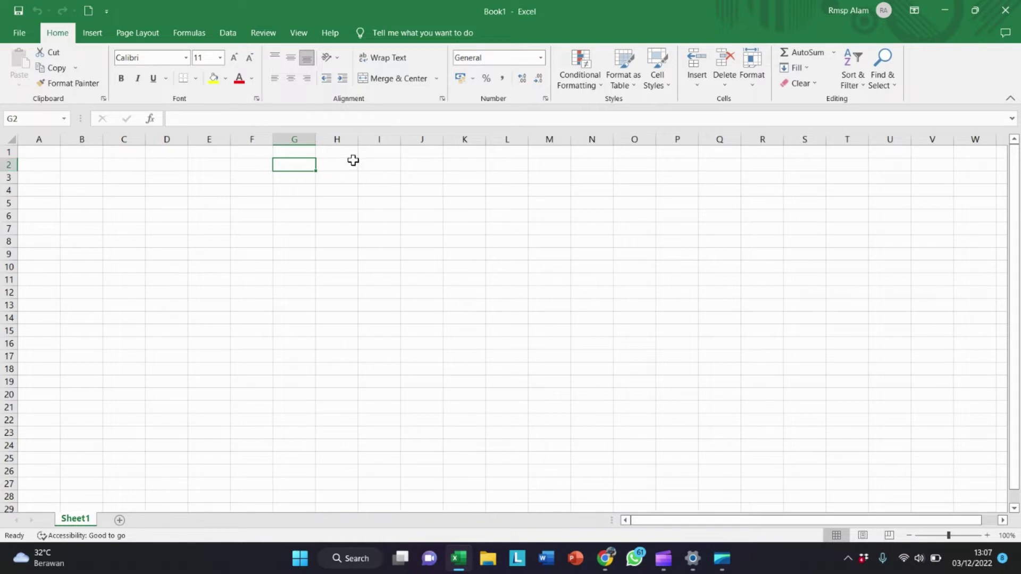
left_click(126, 201)
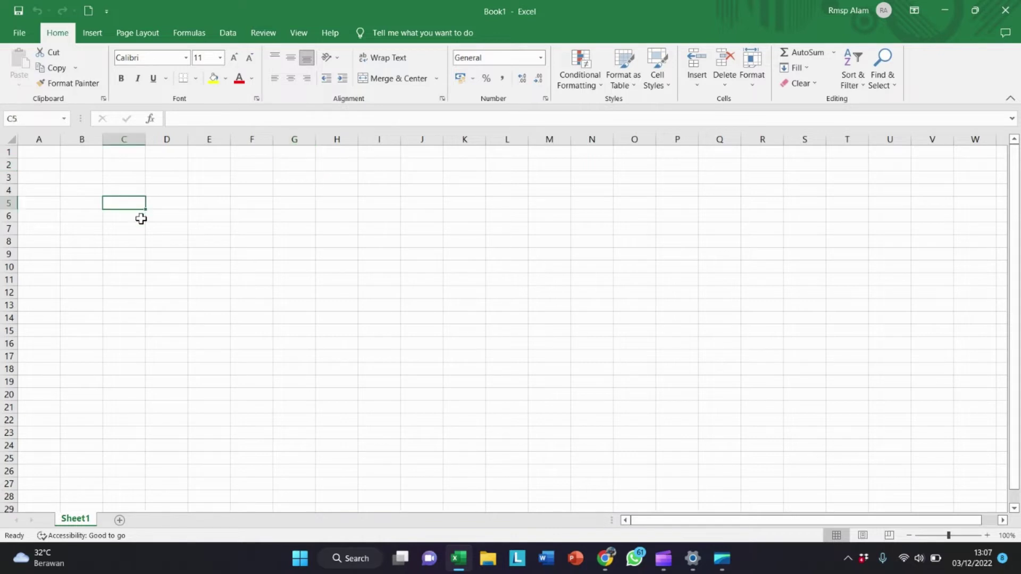
left_click(137, 181)
left_click(88, 167)
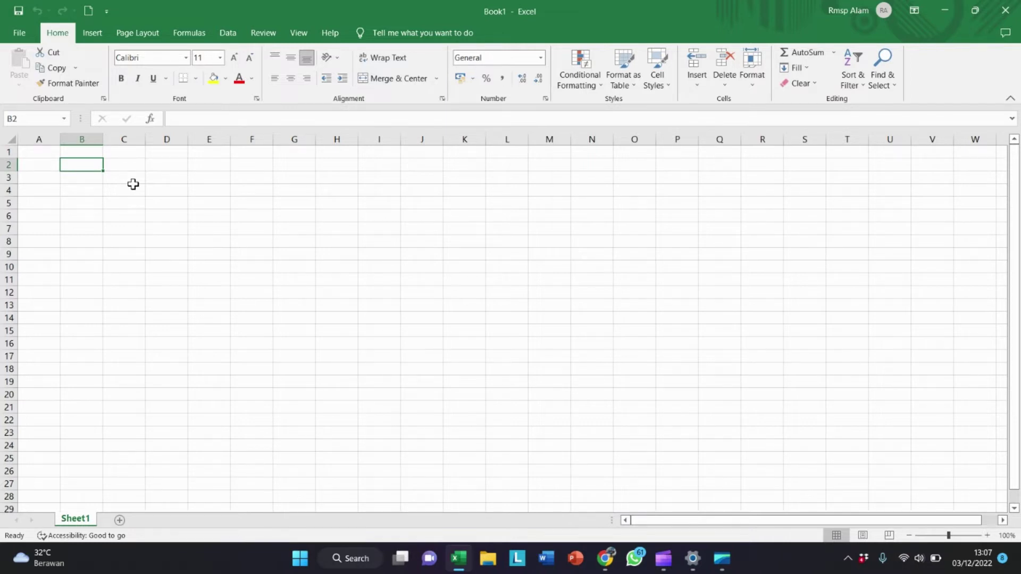
left_click(345, 168)
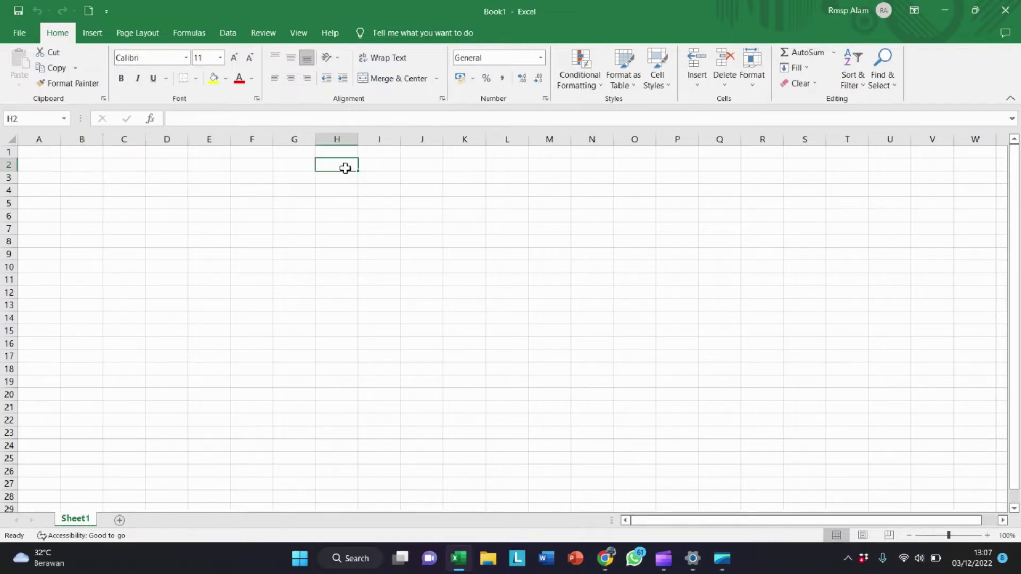
left_click(194, 215)
left_click(113, 190)
left_click(73, 167)
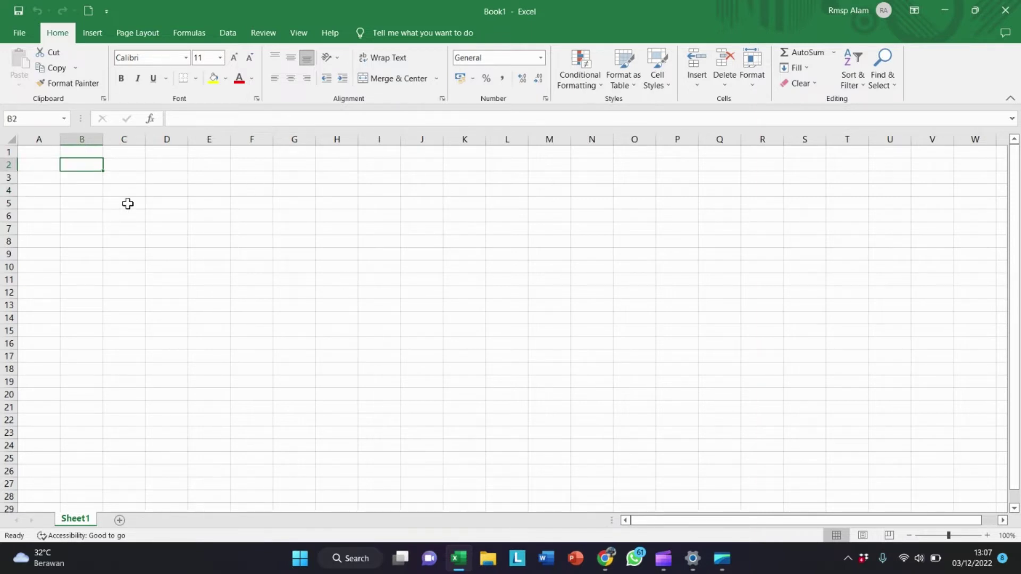
left_click(107, 188)
left_click(90, 170)
left_click(90, 185)
left_click(85, 166)
left_click(87, 189)
left_click(81, 168)
left_click(95, 178)
Step: Enter the heading "Nama Karyawan" in cell B2
left_click(84, 166)
type("Nama Karyawan")
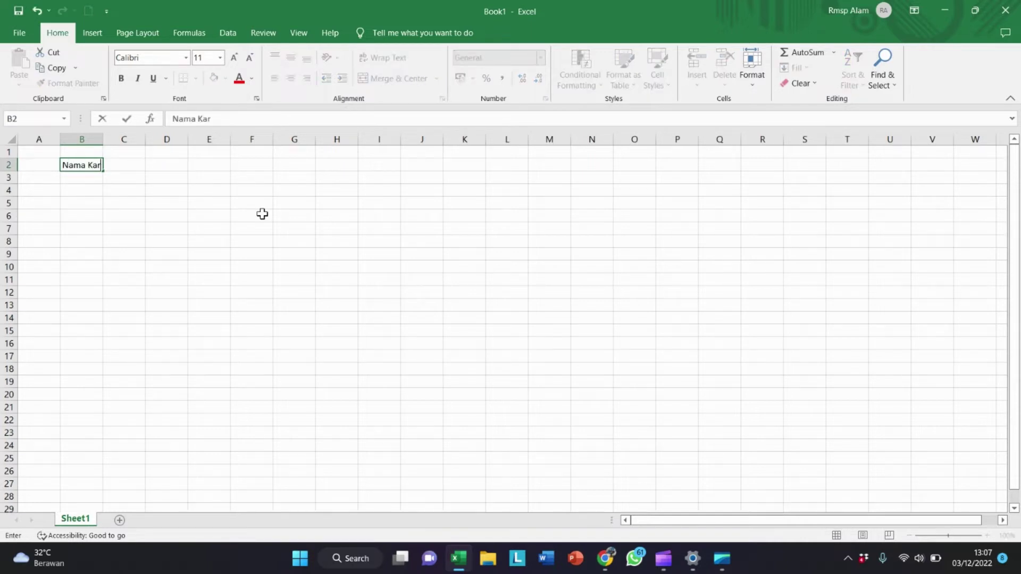
key("Return")
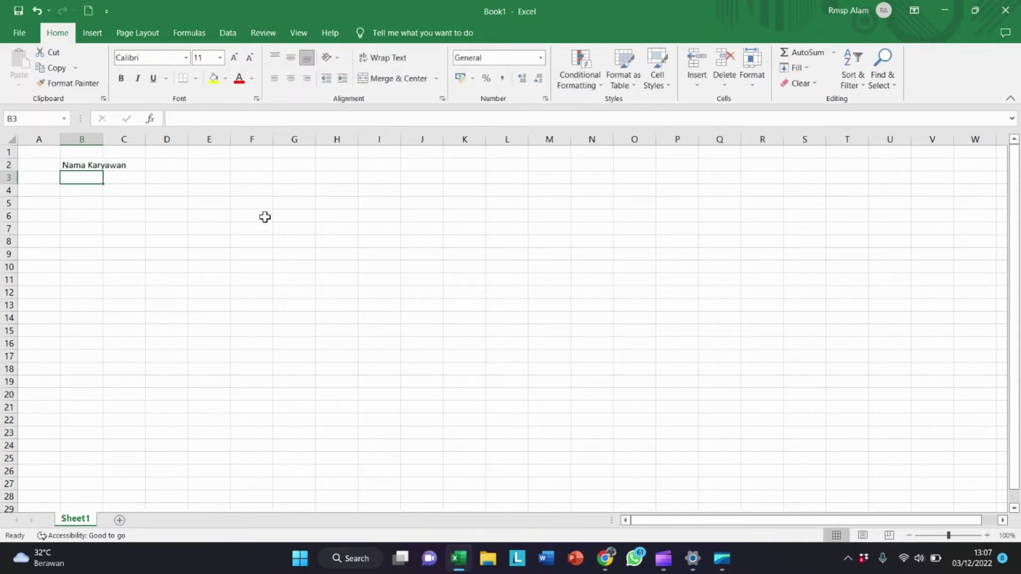
Step: Check the contents of cells B2 and C2 to determine which one holds the overflowing heading
left_click(81, 165)
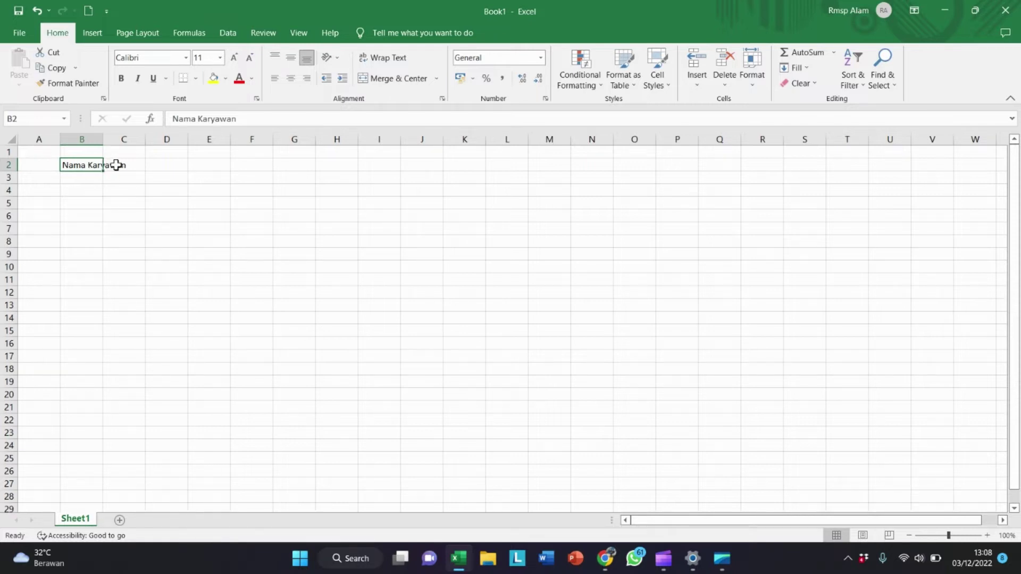
left_click(113, 166)
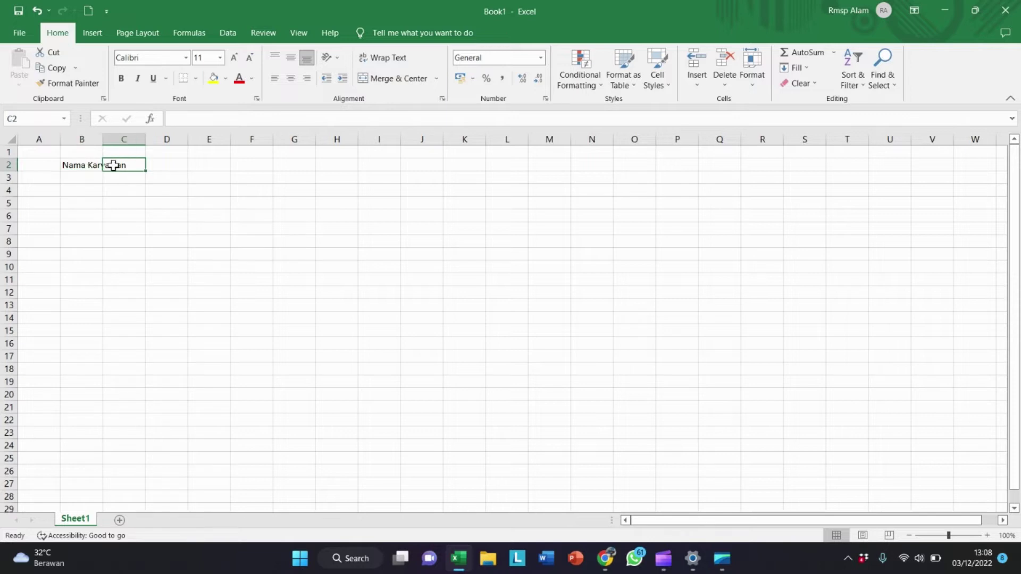
left_click(91, 166)
left_click(115, 166)
left_click(91, 165)
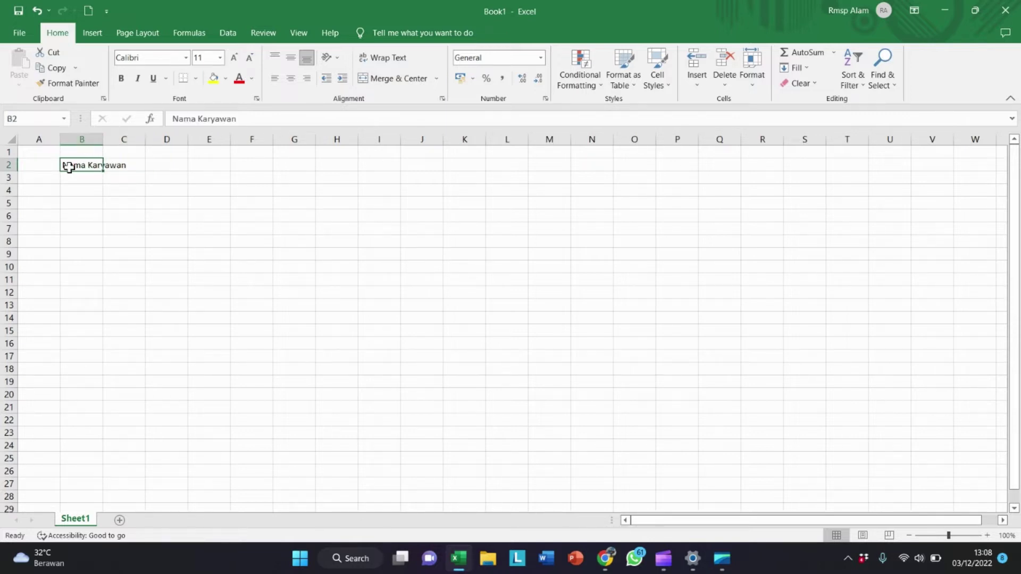
key("ctrl+c")
Step: Autofit the width of column B to the "Nama Karyawan" heading
left_click_drag(102, 140, 106, 140)
mouse_move(110, 140)
left_mouse_down()
mouse_move(126, 140)
mouse_move(99, 141)
mouse_move(129, 140)
mouse_move(103, 140)
left_mouse_up()
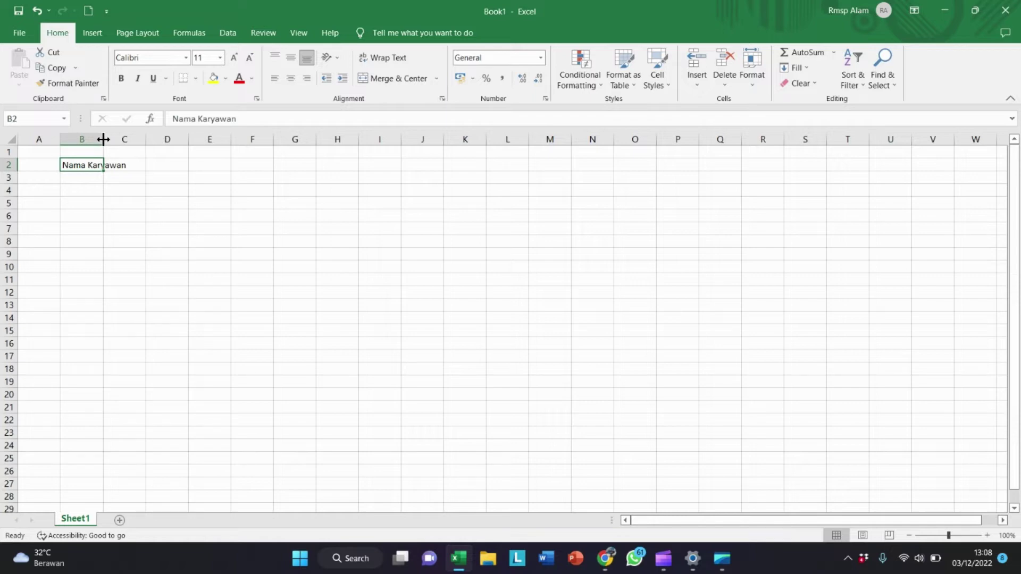
double_click(103, 140)
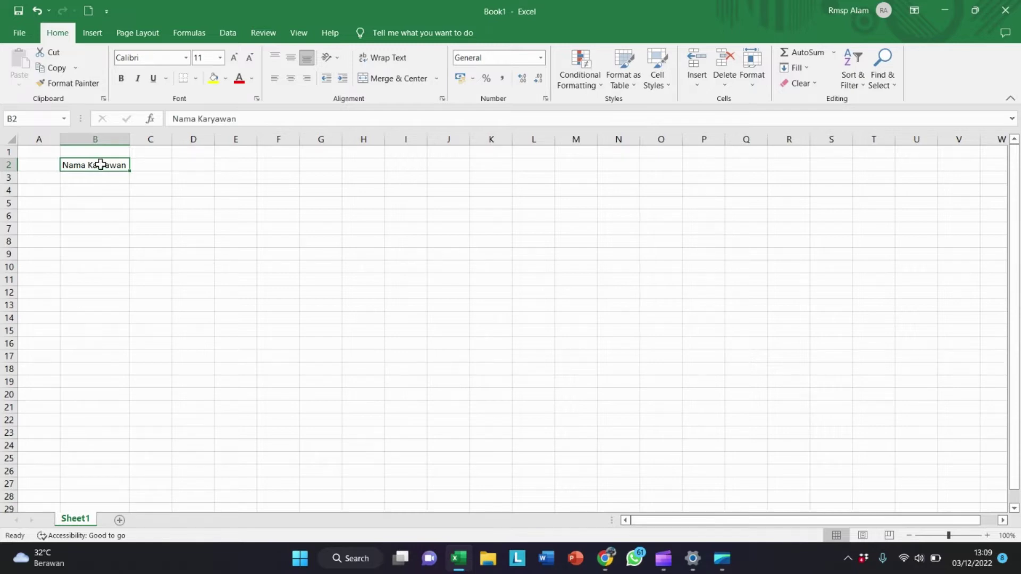
Step: Enter the heading "ID" in cell C2, beside the "Nama Karyawan" heading
left_click(104, 188)
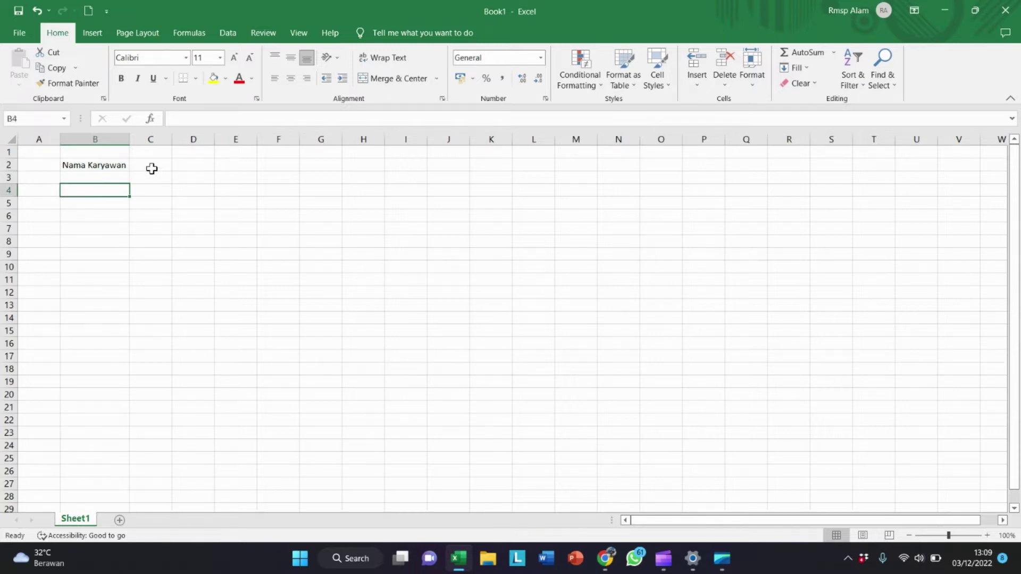
left_click(105, 165)
left_click(146, 166)
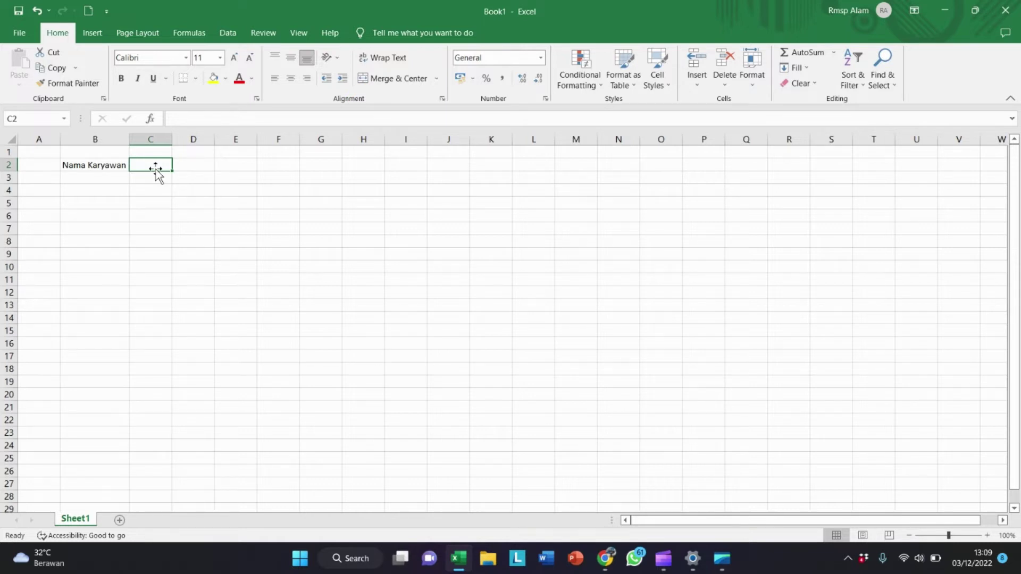
type("ID")
key("Return")
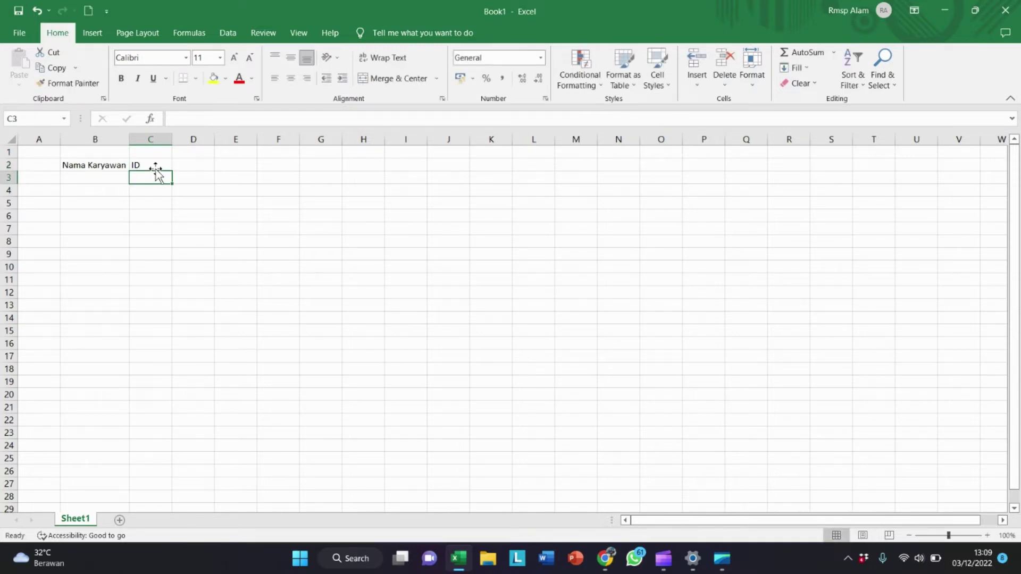
left_click(154, 168)
key("Left")
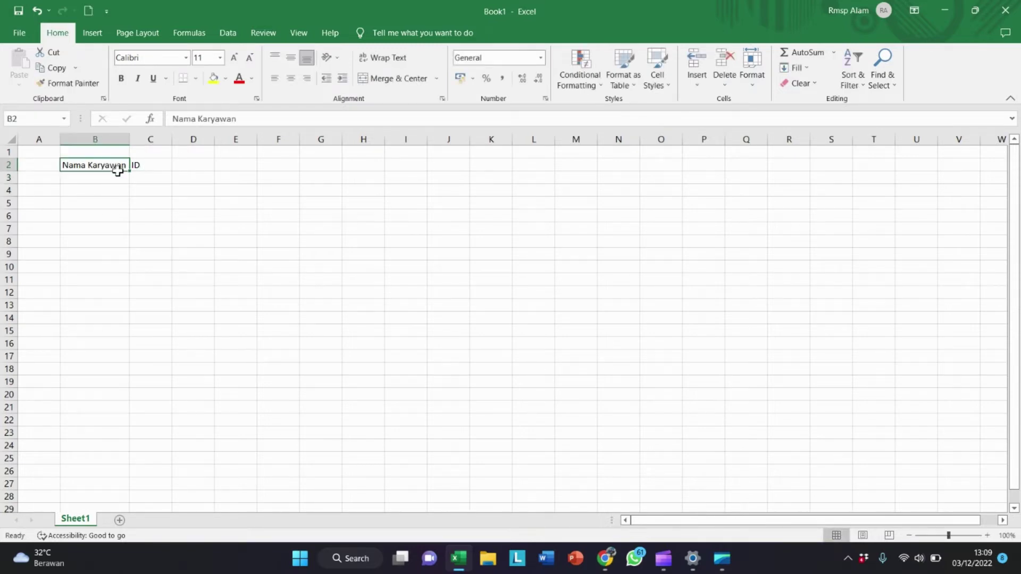
left_click(155, 169)
left_click(184, 166)
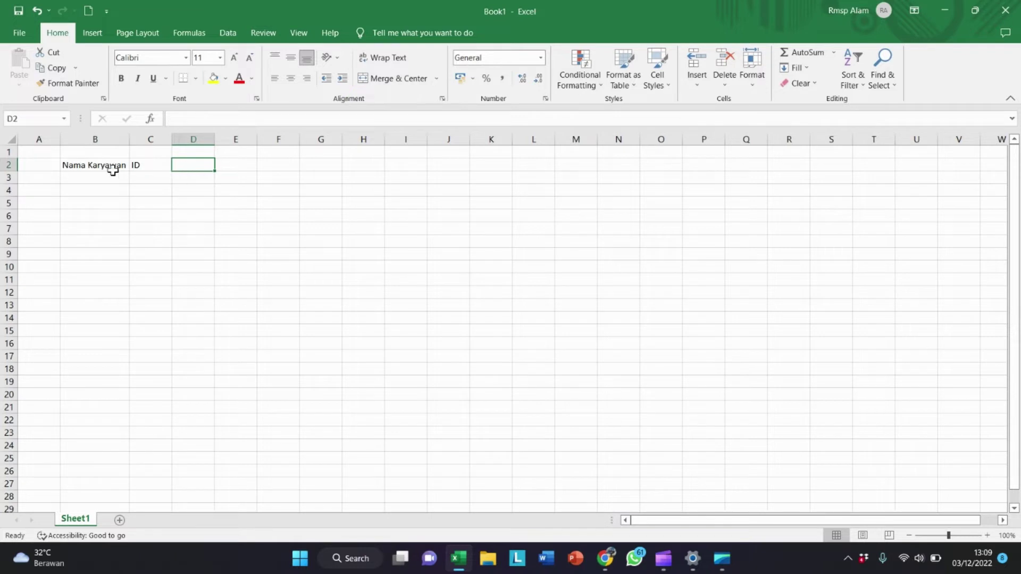
left_click(83, 171)
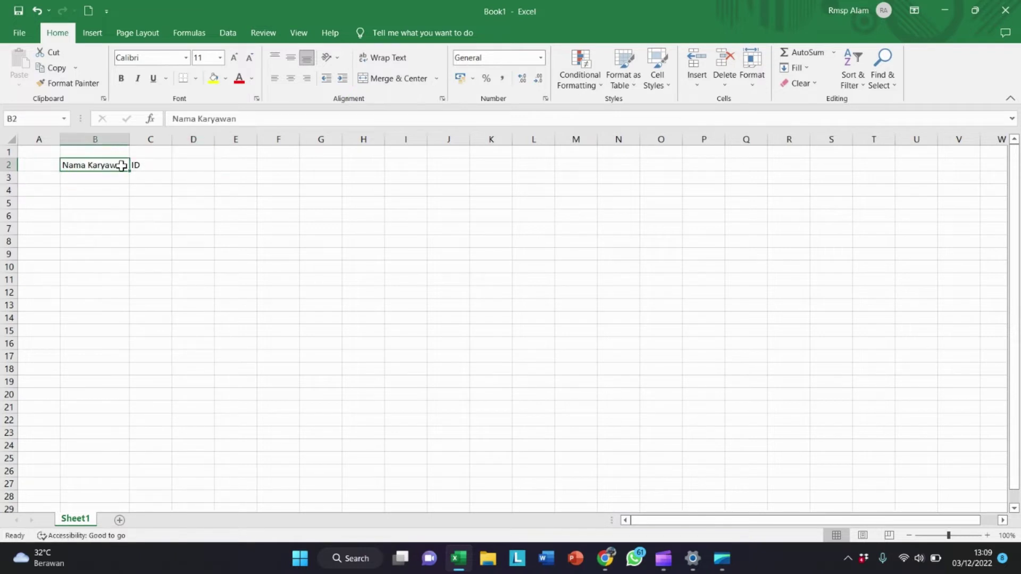
left_click(153, 165)
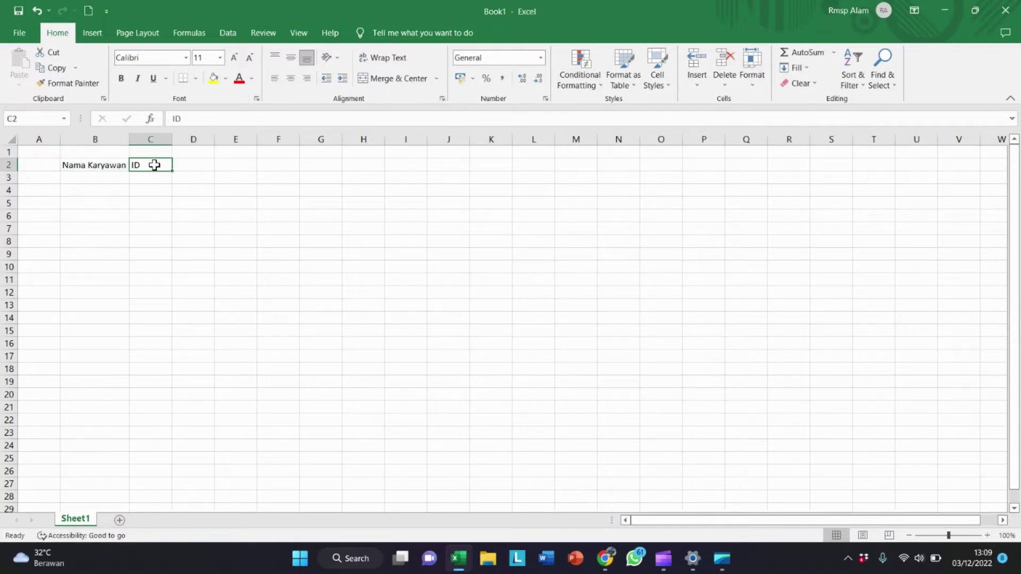
left_click(185, 167)
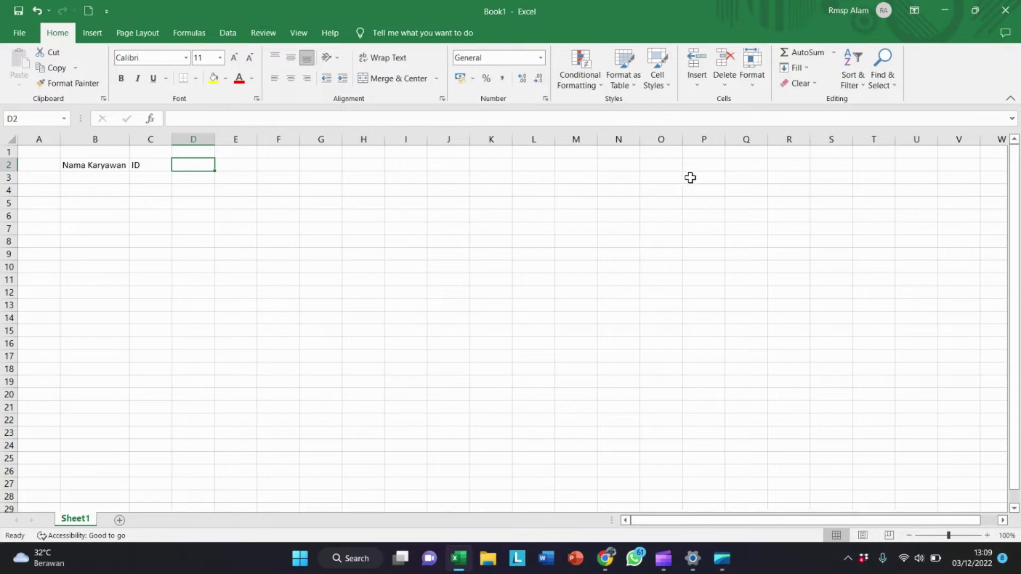
left_click(168, 193)
left_click(154, 169)
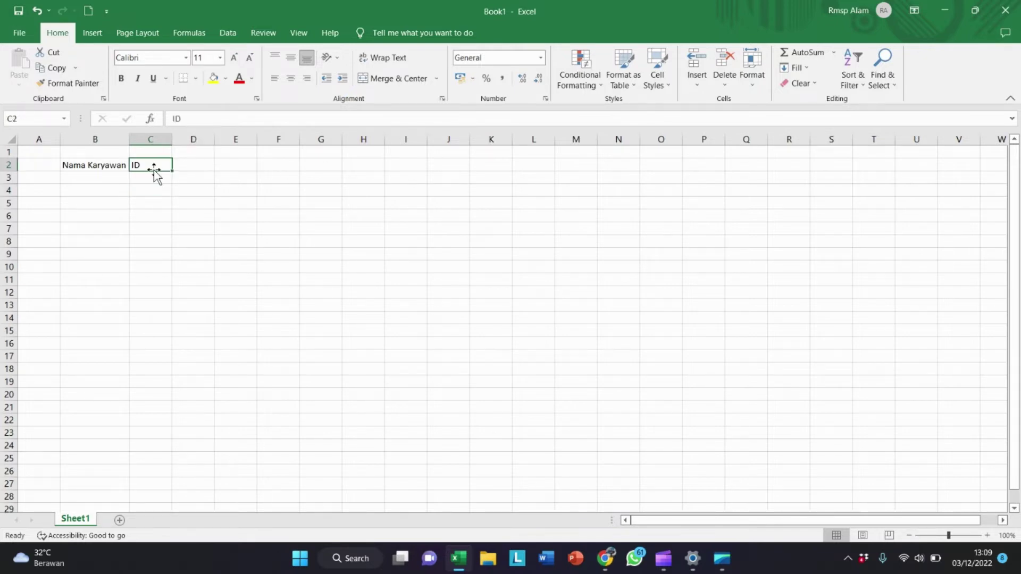
left_click(216, 170)
Step: Enter the numbers 1, 2 and 3 in cells D2, E2 and F2, beside the "ID" heading
left_click(199, 171)
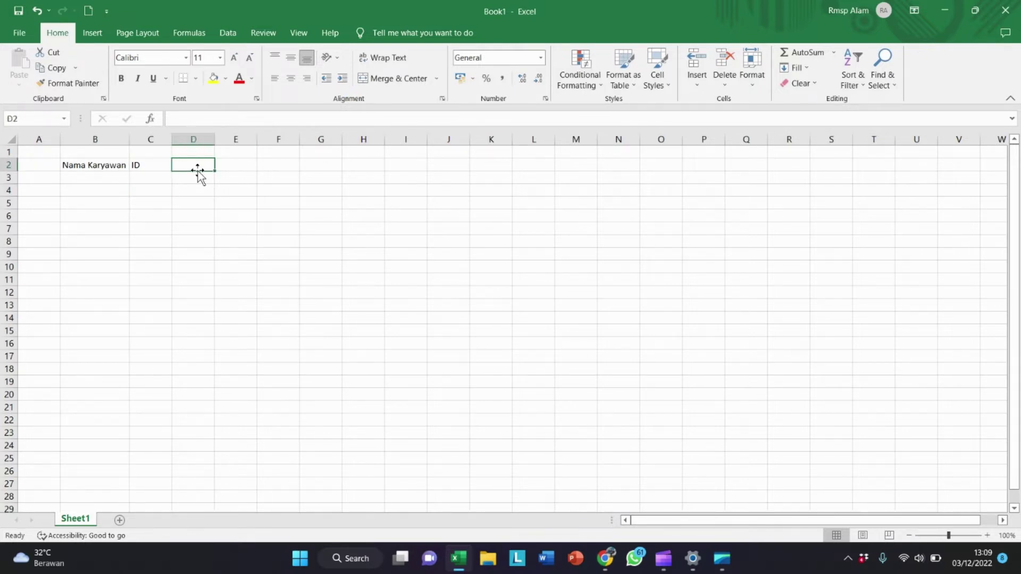
type("1")
left_click(231, 167)
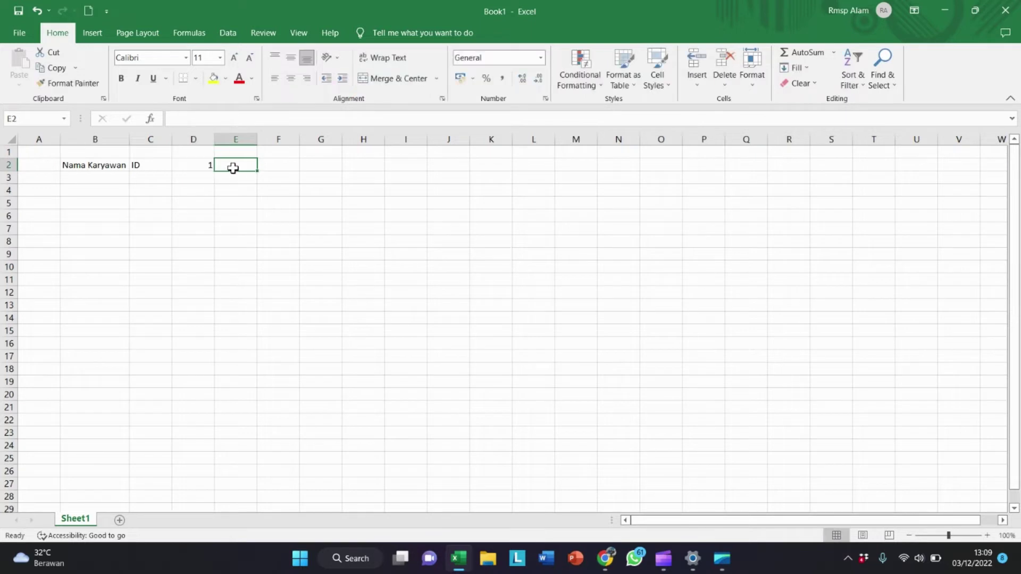
type("2")
left_click(271, 167)
type("3")
left_click(314, 174)
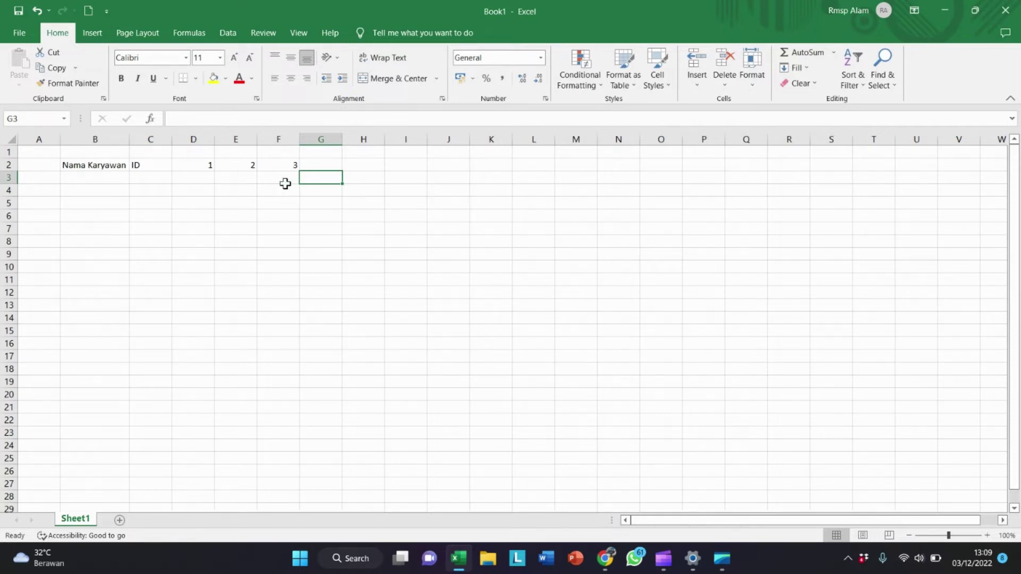
left_click(190, 165)
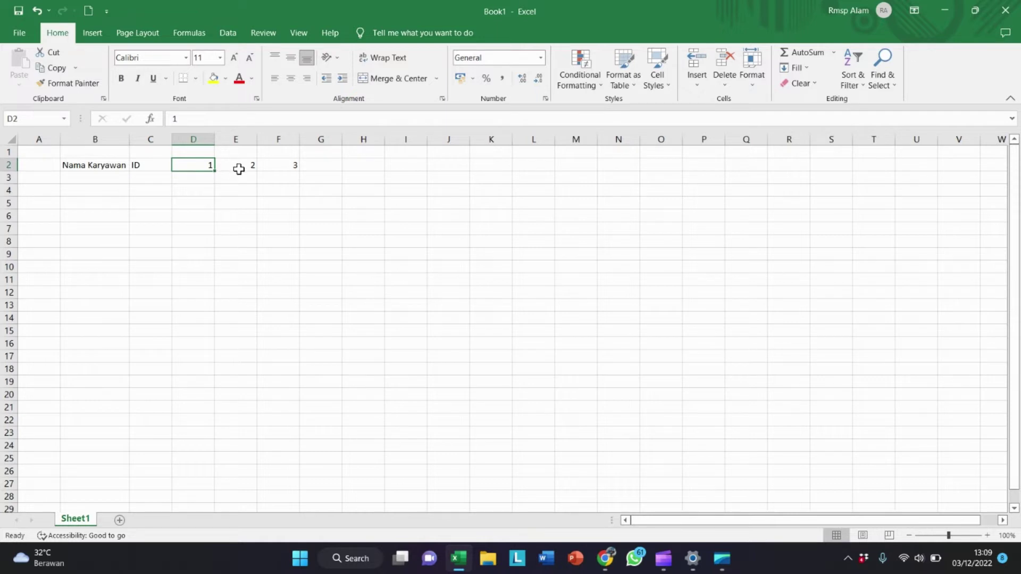
left_click(327, 166)
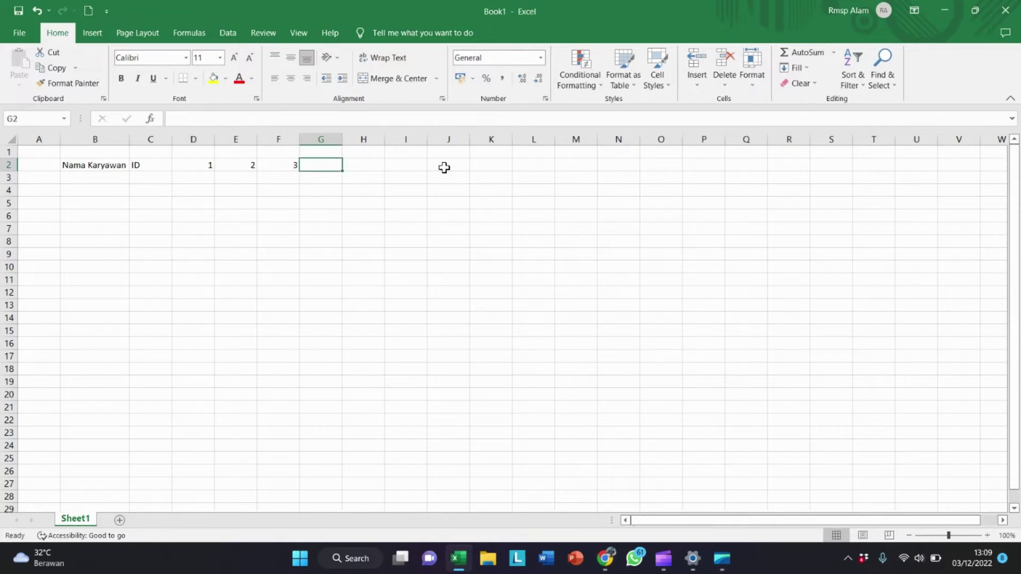
left_click(210, 163)
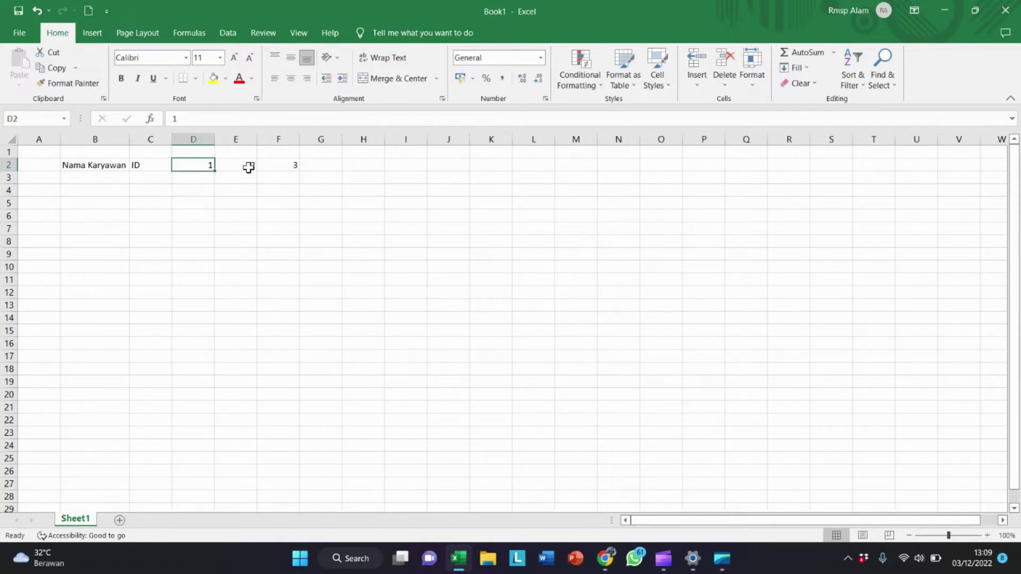
left_click_drag(215, 171, 237, 164)
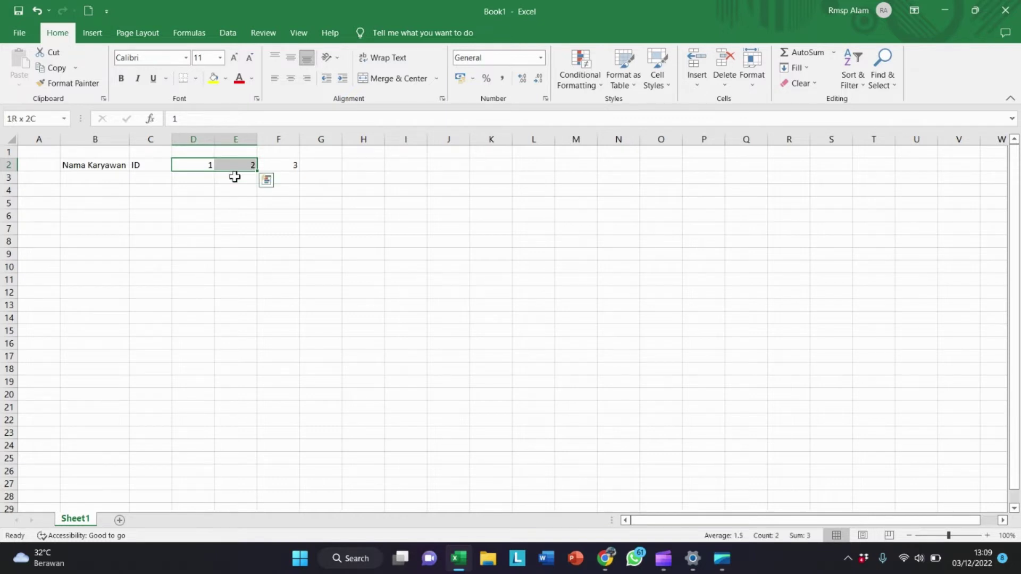
left_click(194, 164)
left_click(278, 164, "shift")
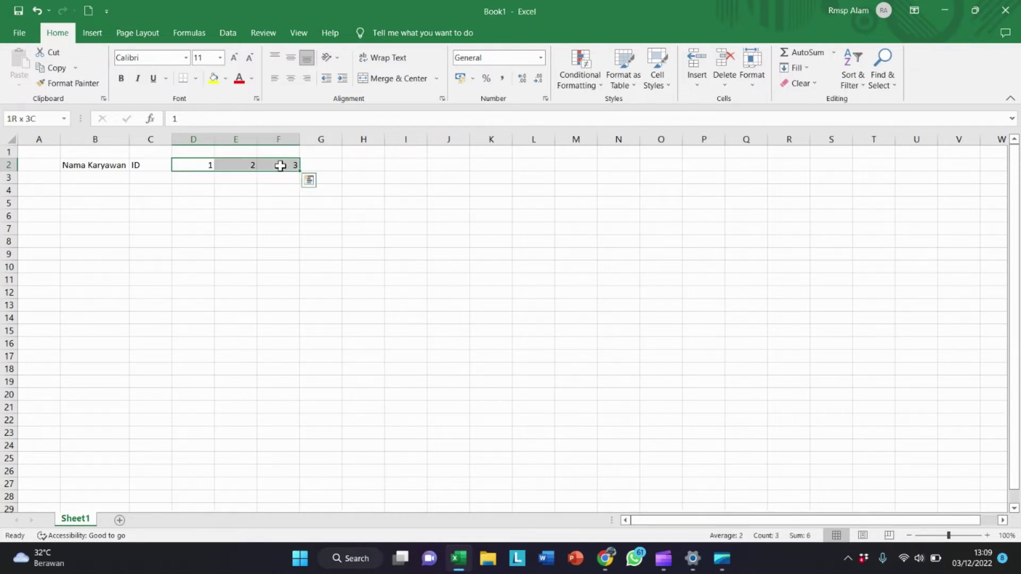
left_click(183, 180)
left_click(189, 165)
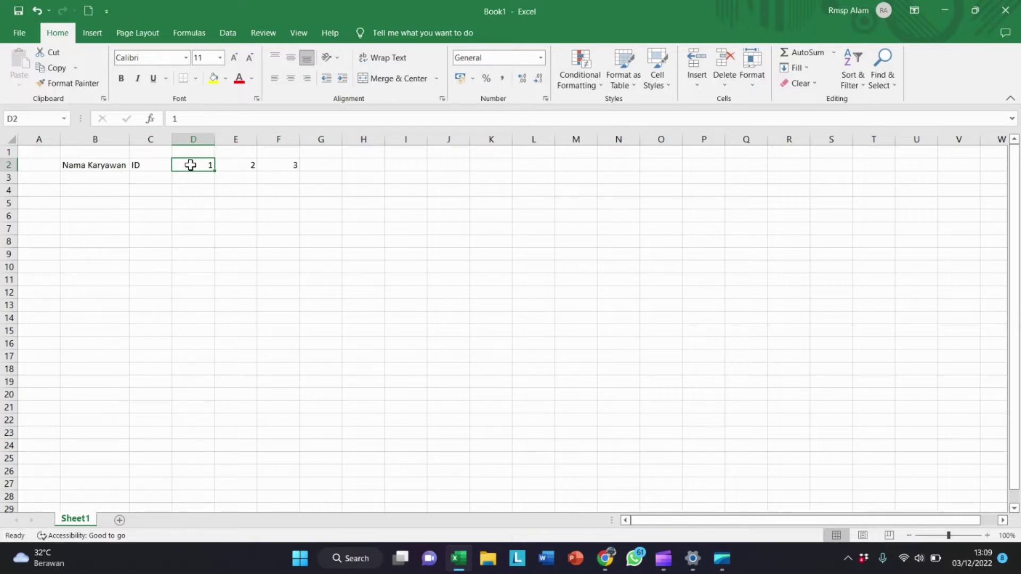
left_click_drag(190, 165, 271, 165)
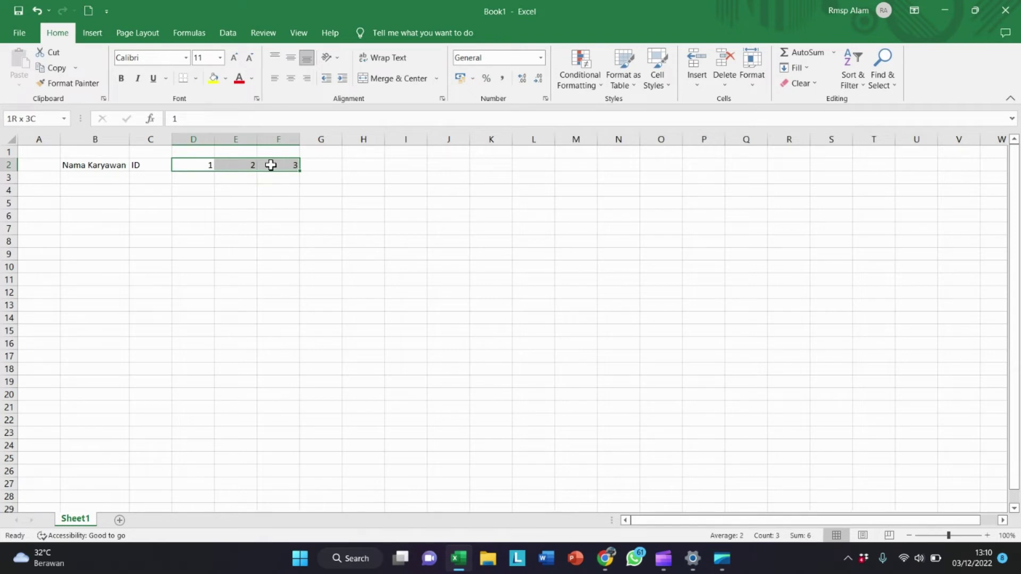
left_click_drag(270, 165, 271, 165)
Step: Extend the number series in D2:F2 across row 2 up to 10 in cell M2
left_click(182, 164)
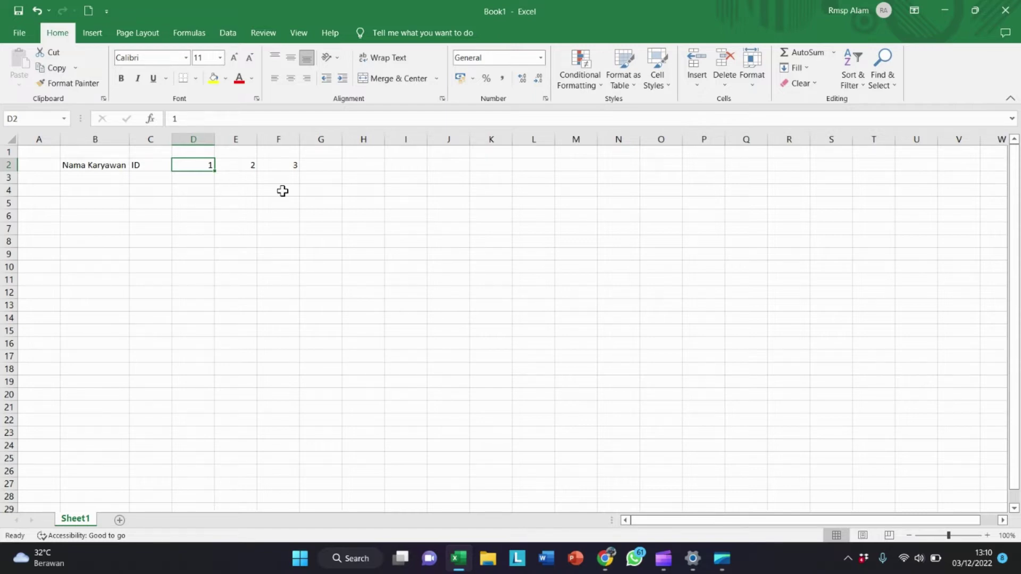
key("shift+Right")
key("shift+Right")
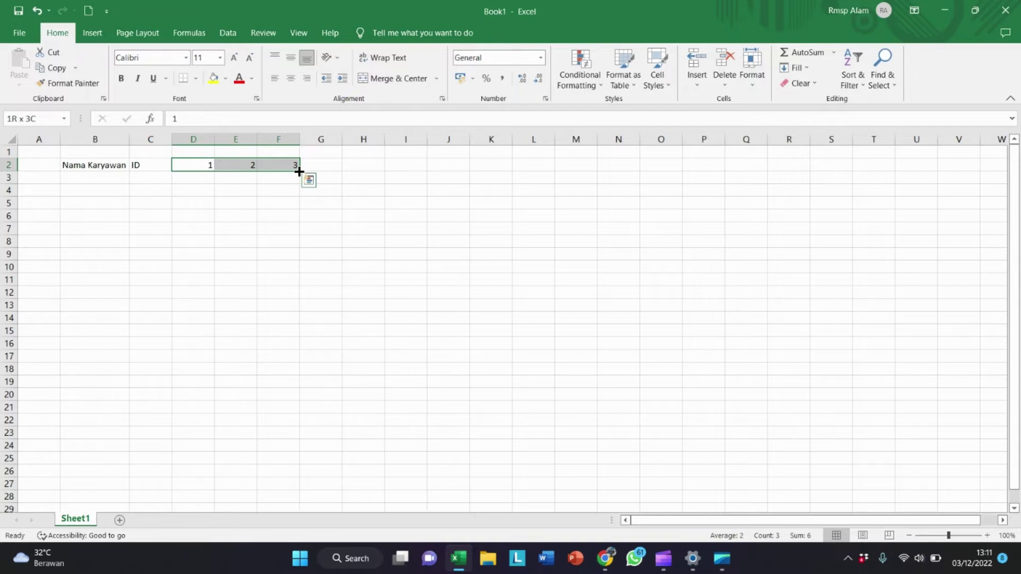
left_click_drag(299, 171, 589, 167)
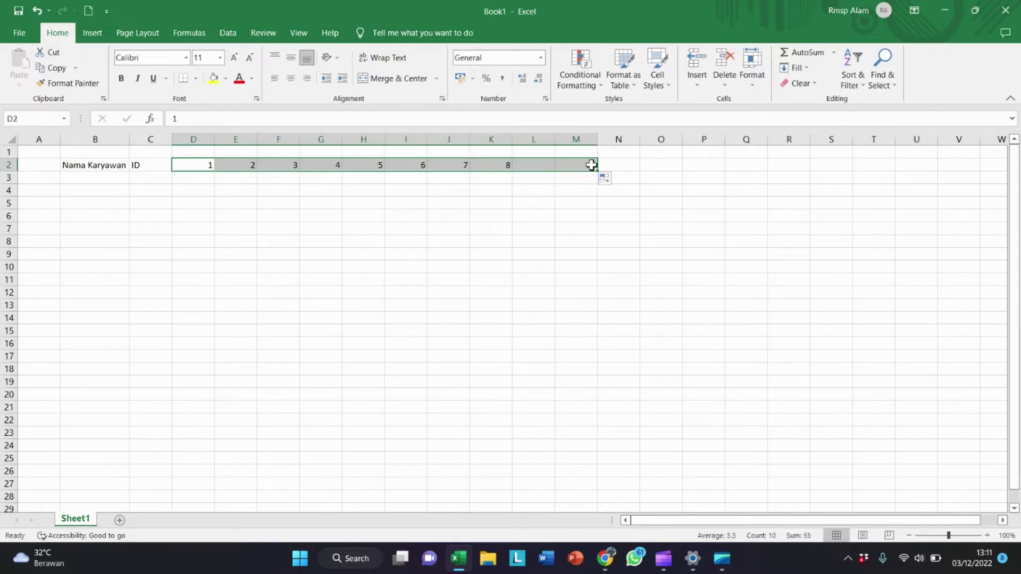
left_click(573, 192)
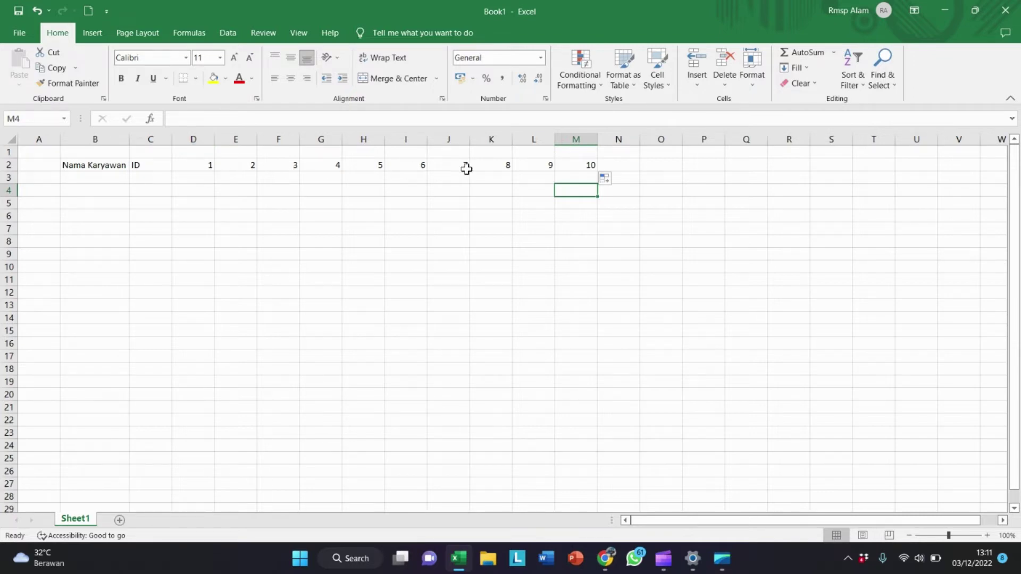
Step: Continue the series from the 9 and 10 in L2:M2 across row 2 up to 30 in cell AG2
left_click(539, 166)
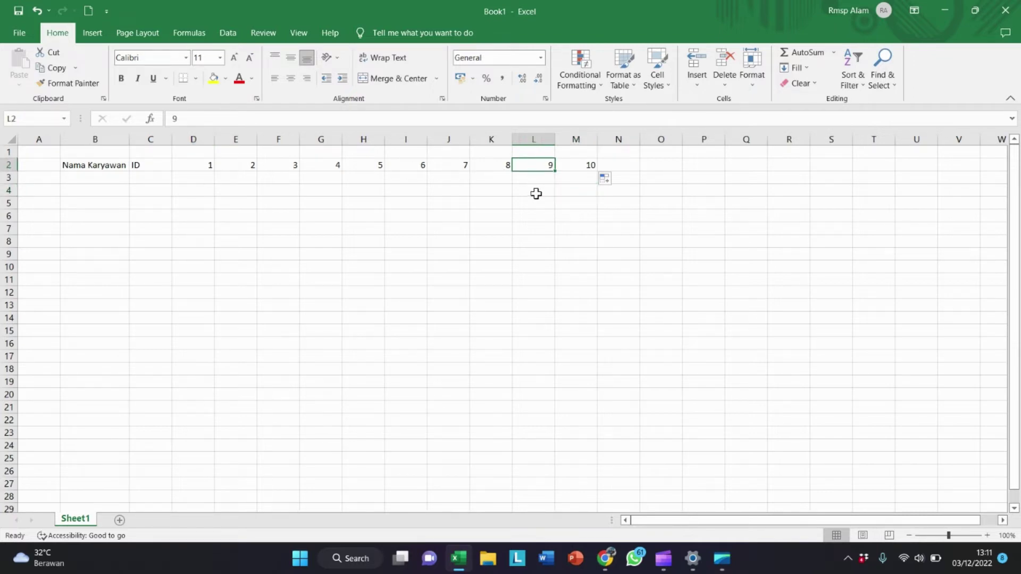
left_click(580, 168, "shift")
left_click(548, 165)
type("9")
left_click_drag(548, 165, 776, 167)
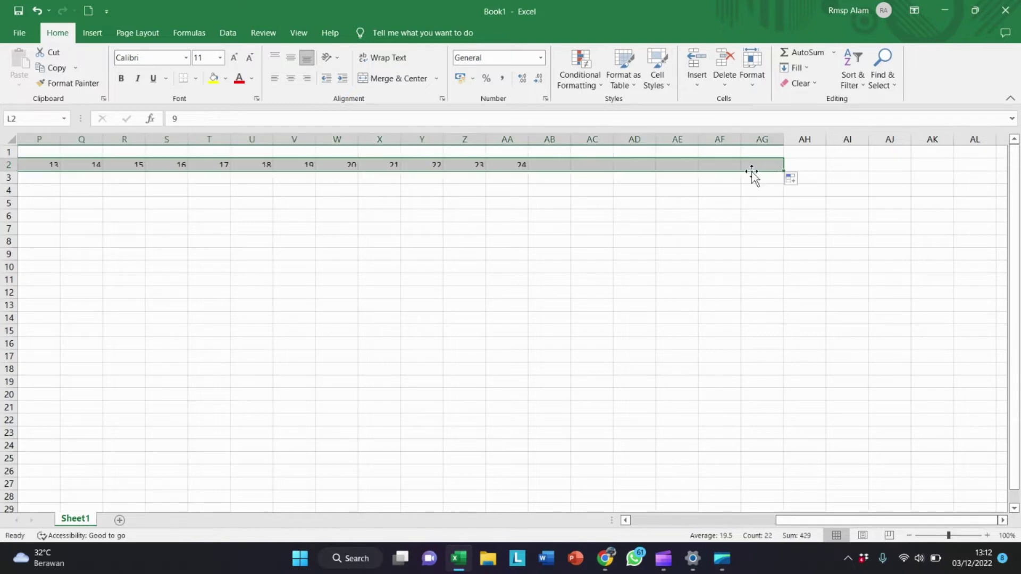
left_click(719, 200)
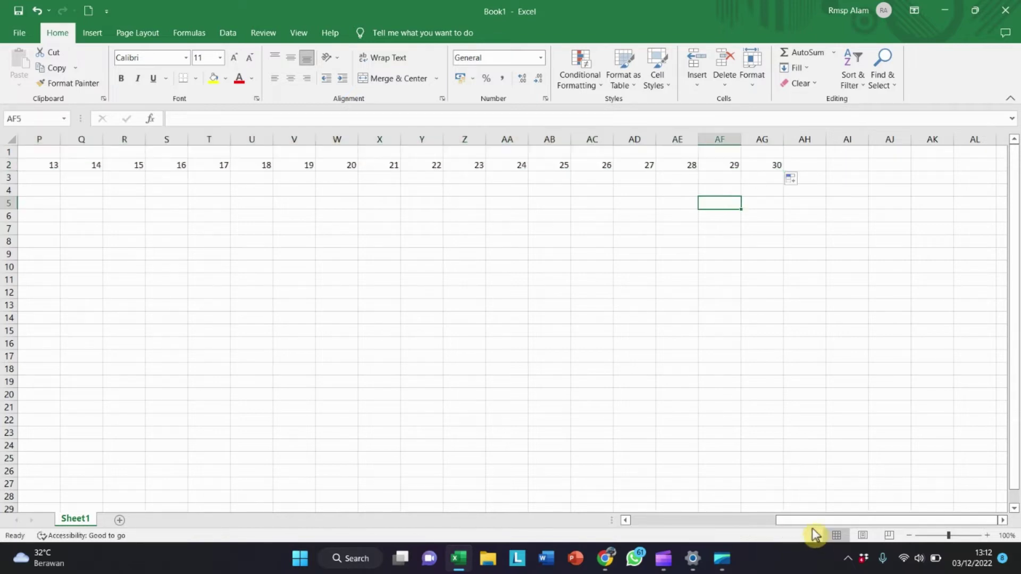
Step: Review the headings and the start of the number series in row 2, including how their contents are aligned
left_click_drag(802, 522, 589, 518)
left_click(232, 256)
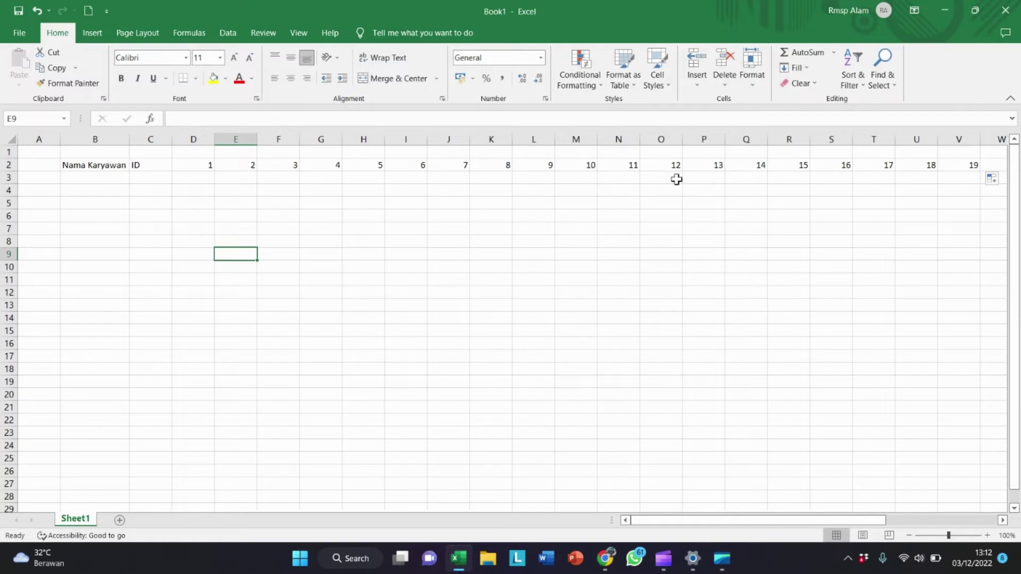
left_click(345, 167)
left_click(240, 175)
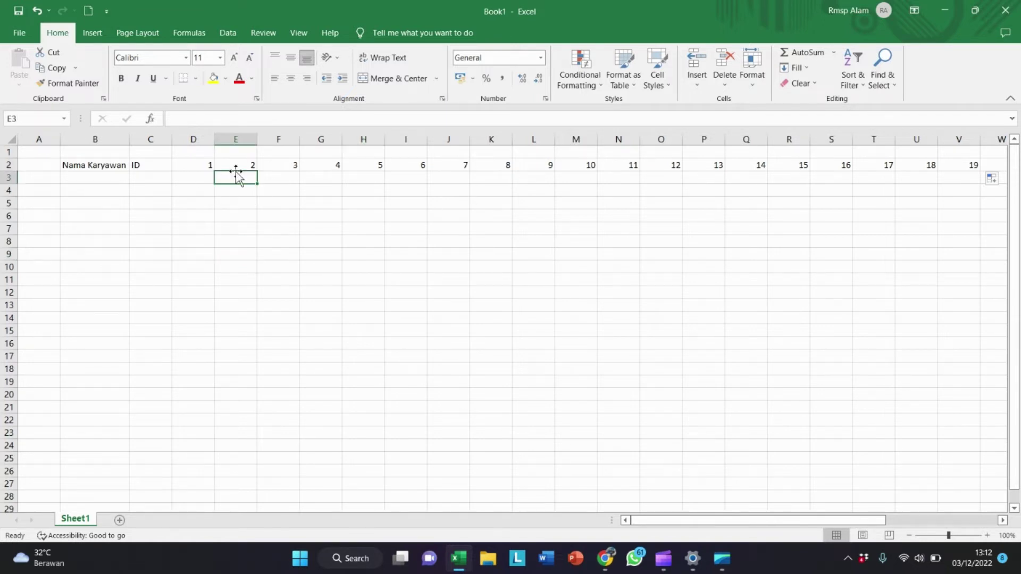
left_click(198, 165)
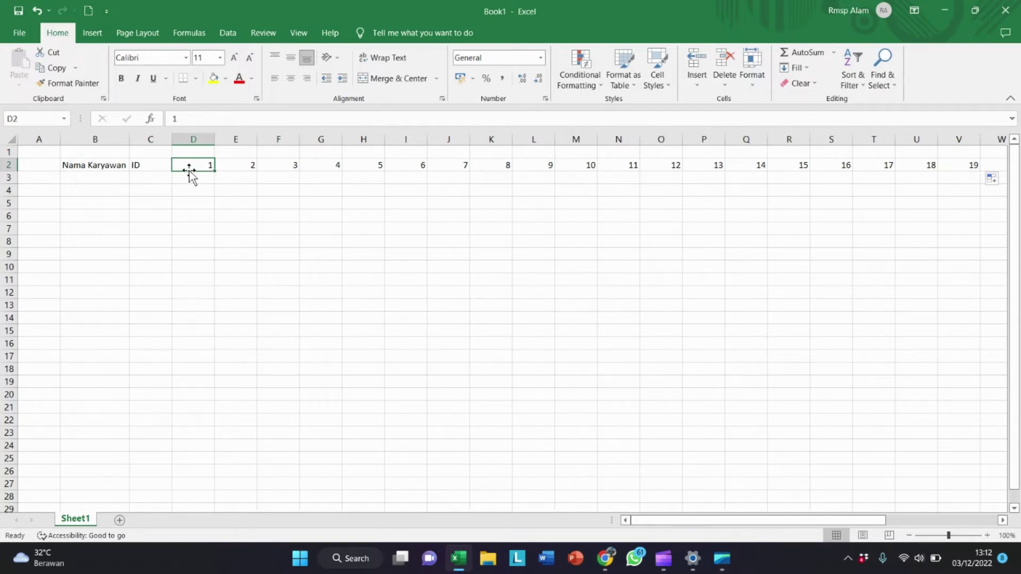
left_click(210, 193)
left_click(311, 169)
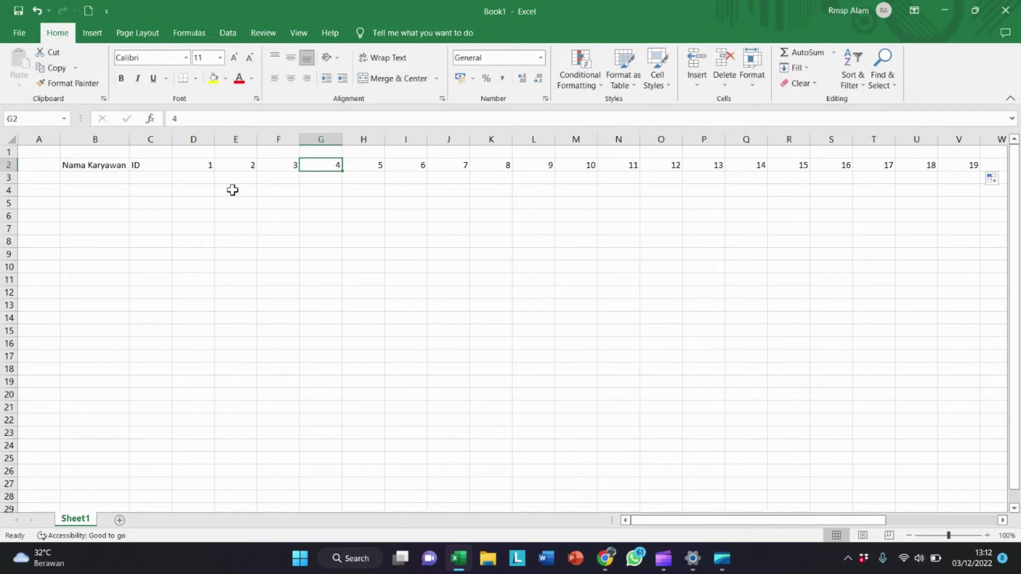
left_click(219, 166)
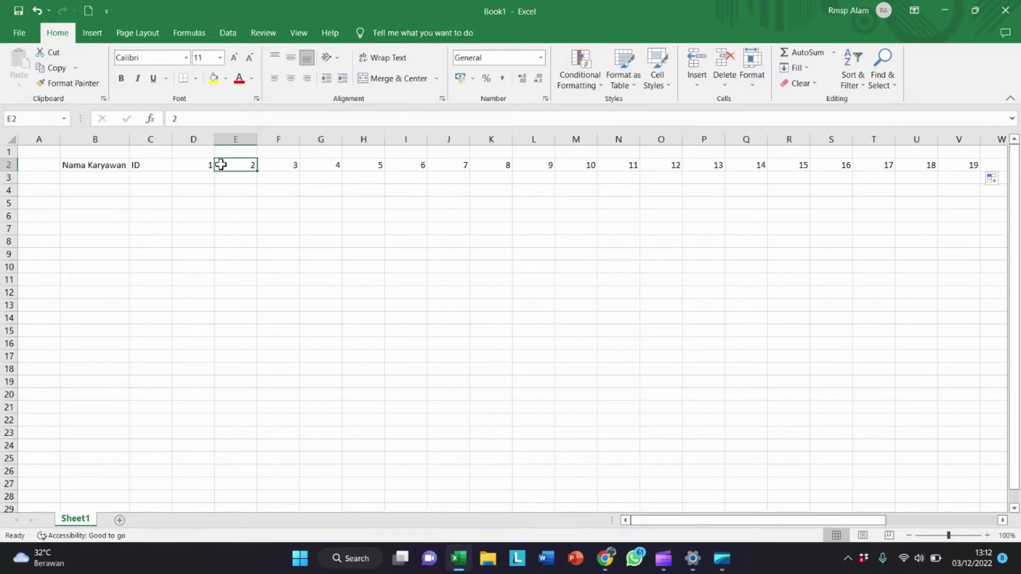
left_click(189, 166)
left_click(292, 165)
left_click(228, 170)
left_click(189, 169)
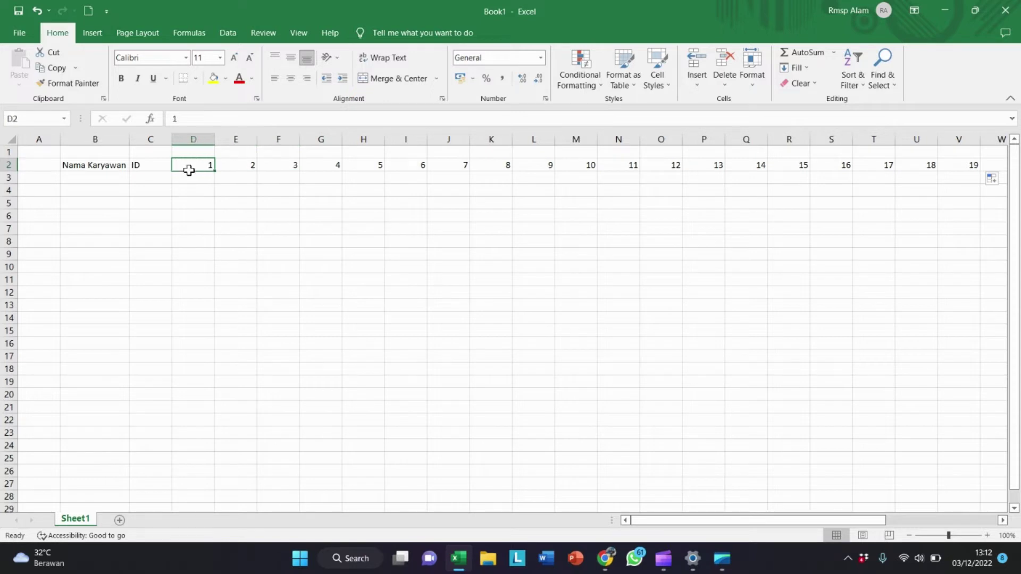
left_click(150, 166)
left_click(99, 166)
left_click(181, 166)
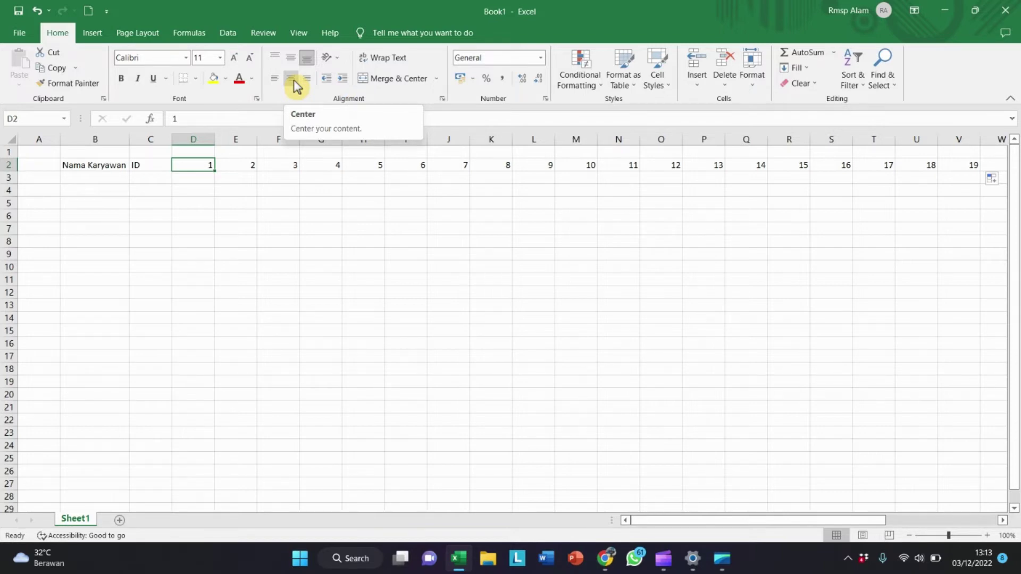
left_click(243, 205)
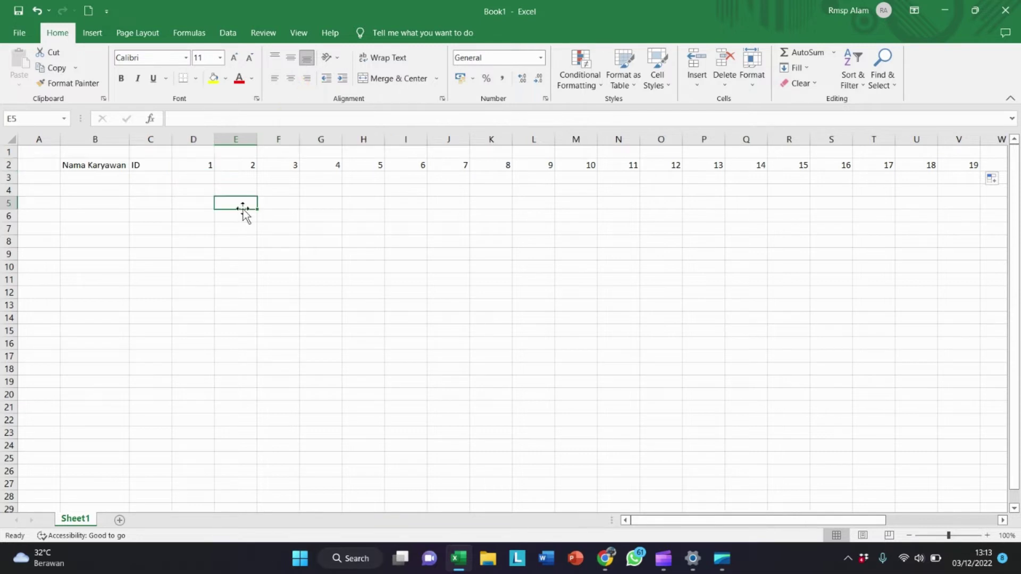
Step: Center the numbers in cells D2 and E2 horizontally, one cell at a time
left_click(193, 164)
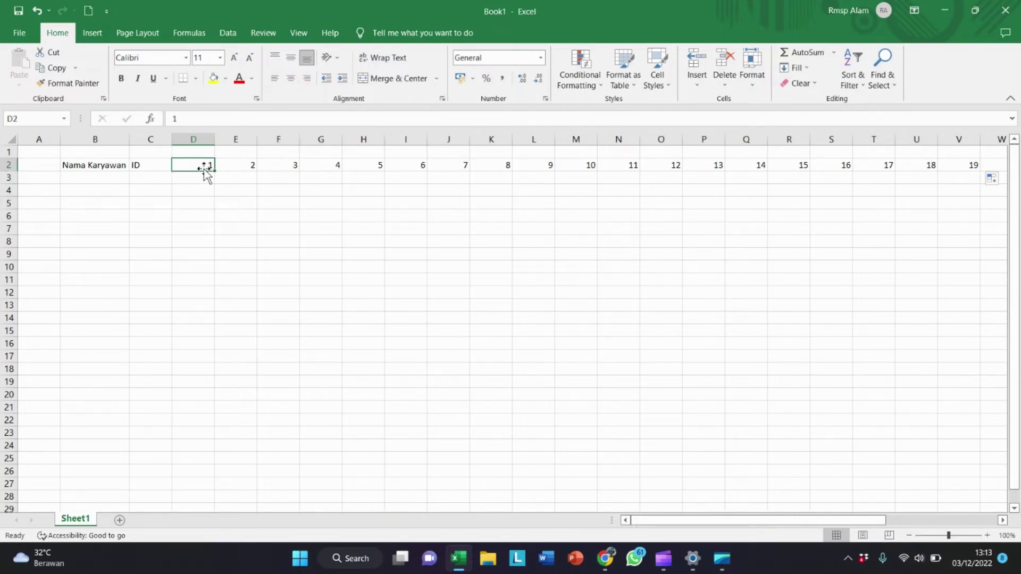
left_click(288, 81)
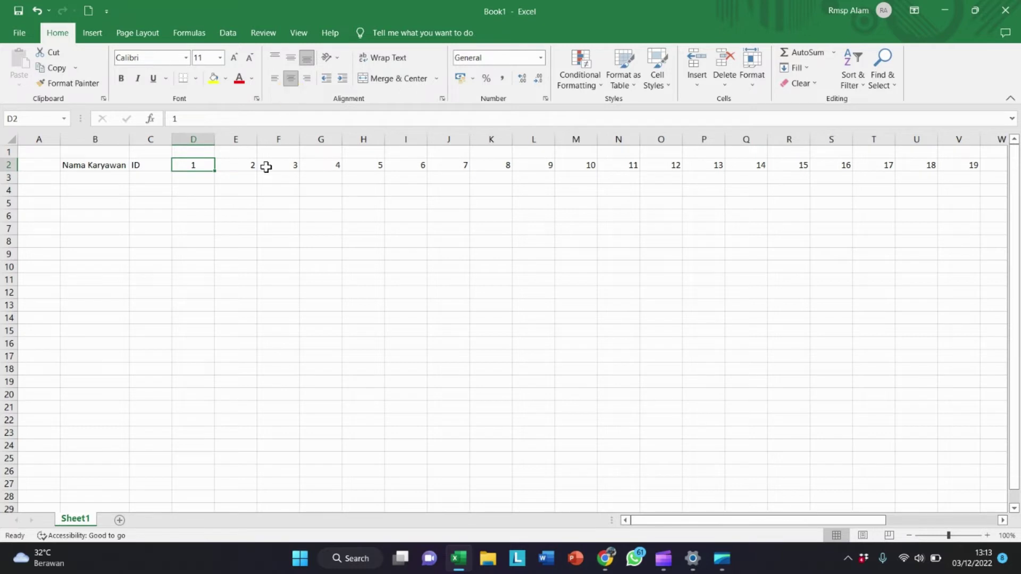
left_click(248, 190)
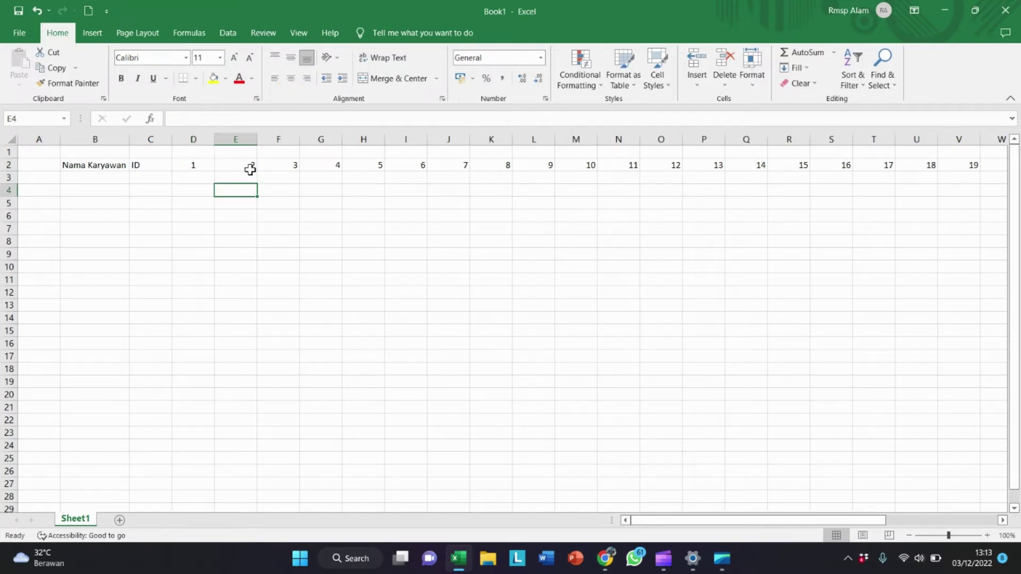
left_click(251, 166)
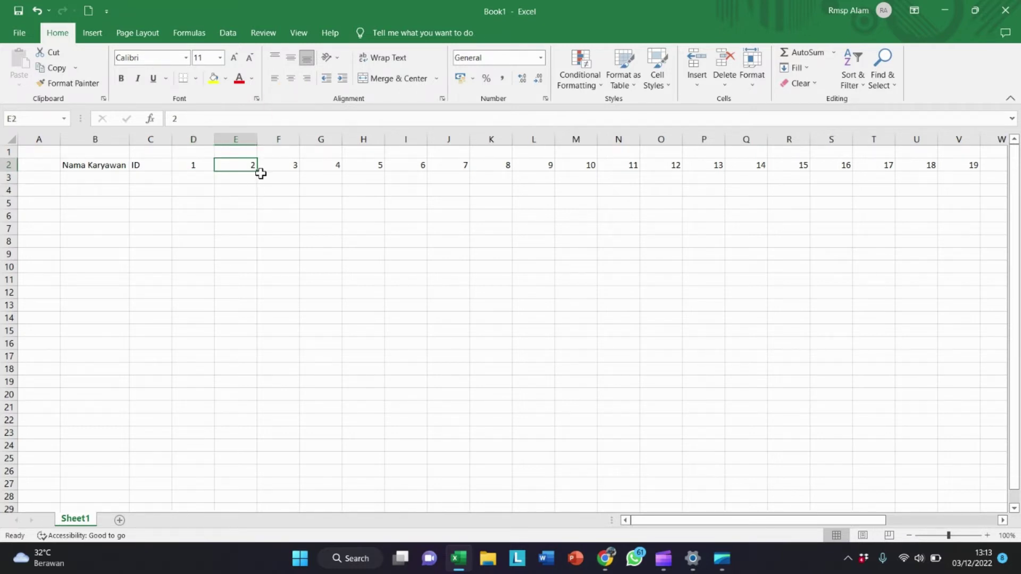
left_click(291, 82)
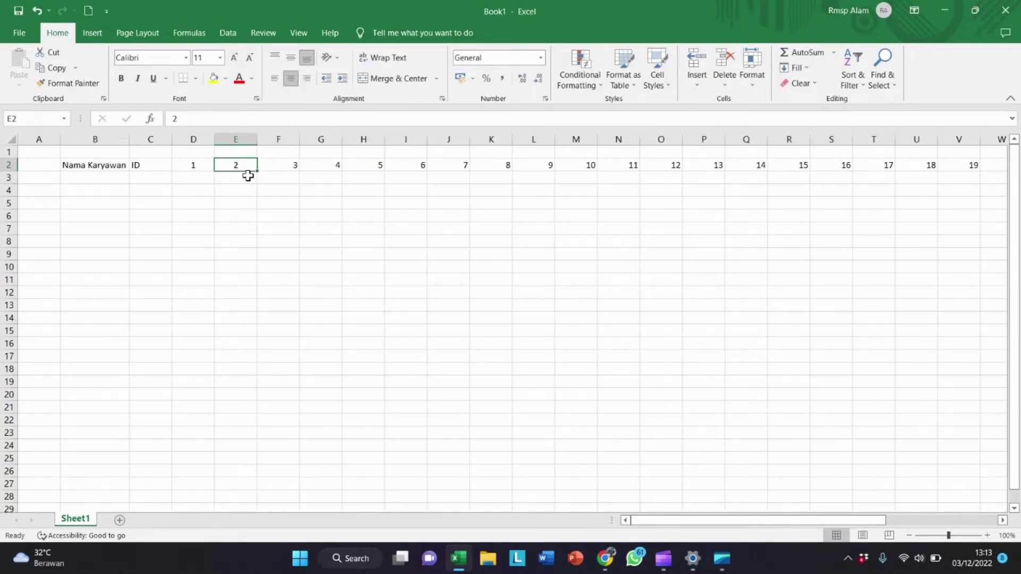
left_click(287, 170)
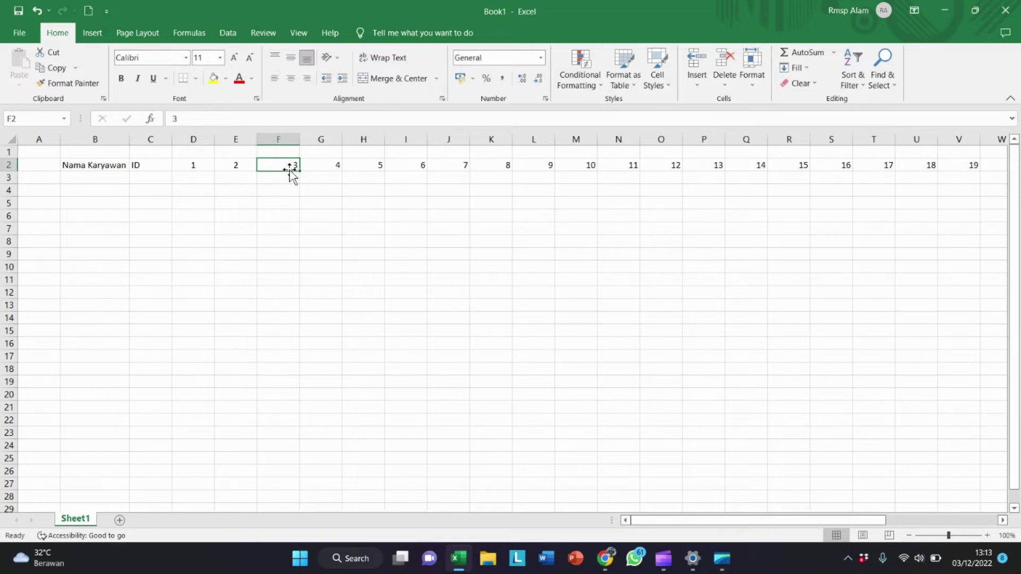
left_click(322, 170)
left_click(363, 168)
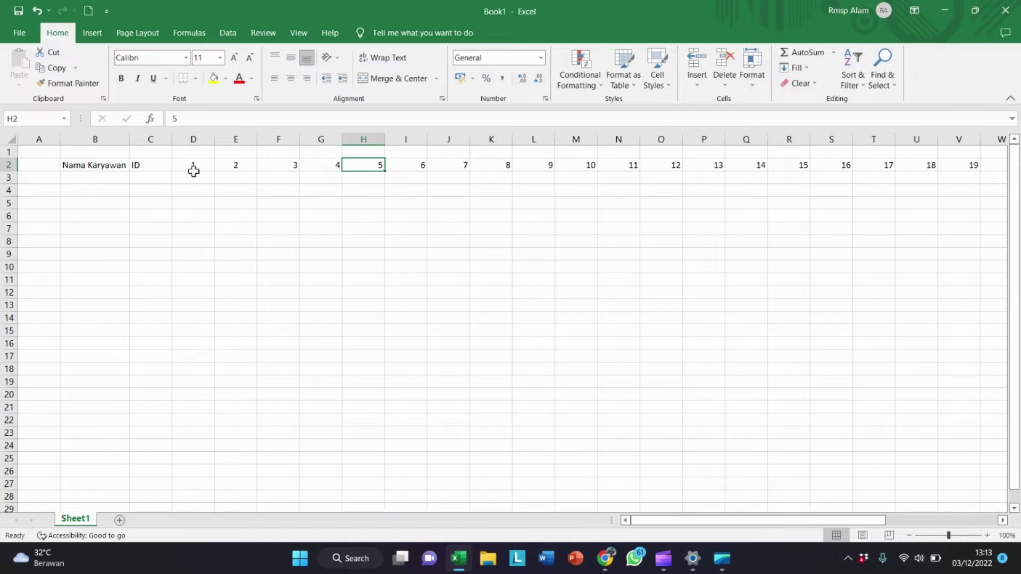
left_click(127, 169)
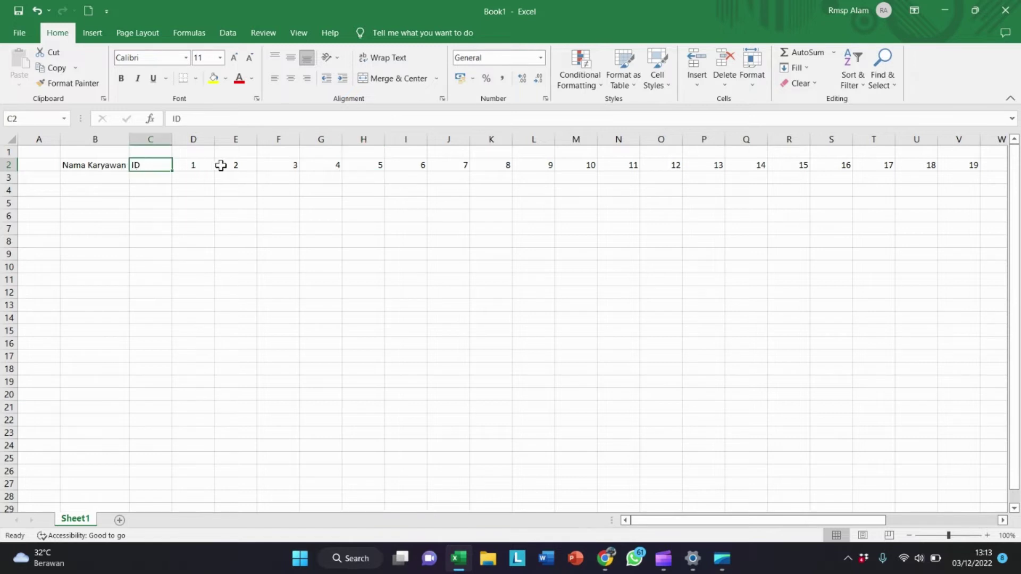
left_click(89, 168)
left_click(710, 165, "shift")
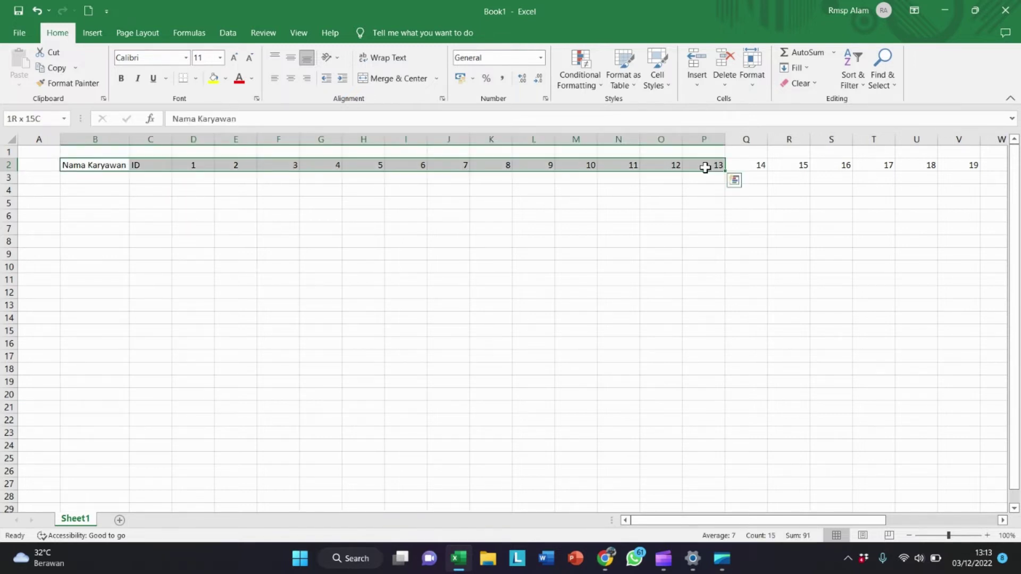
left_click(69, 165)
left_click(135, 204)
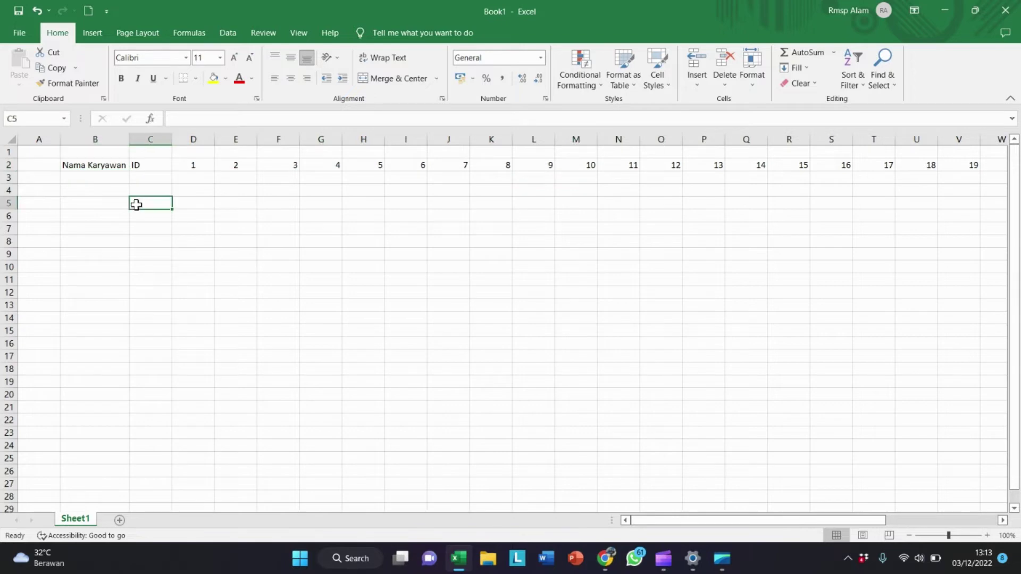
left_click(96, 165)
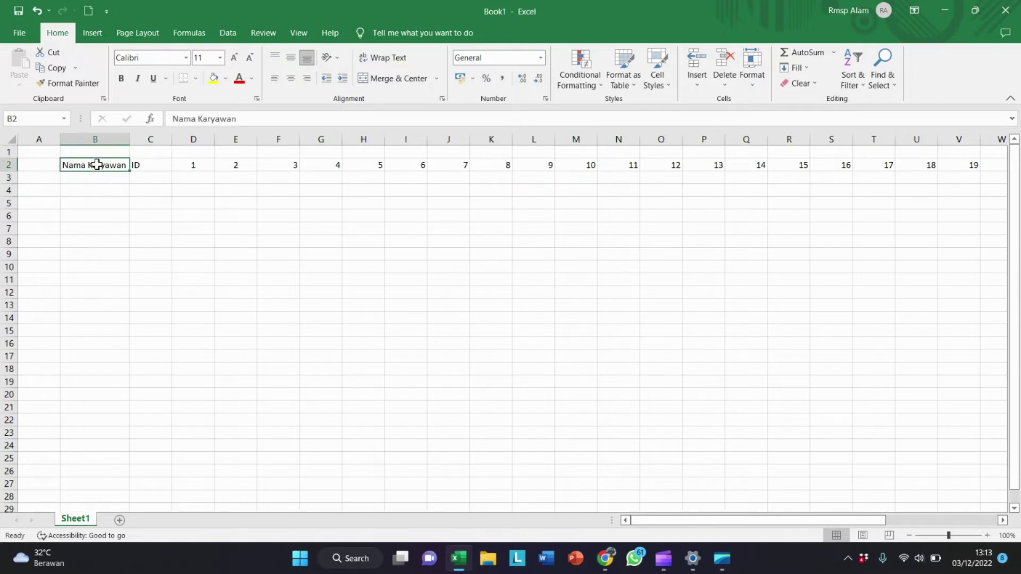
left_click(135, 188)
left_click(90, 164)
left_click_drag(96, 165, 499, 186)
left_click(328, 218)
Step: Extend the selection from the "Nama Karyawan" heading in B2 cell by cell across row 2 to R2
left_click(112, 164)
key("shift+Right")
key("shift+Right")
key("shift+Right")
key("shift+Right")
key("shift+Right")
key("shift+Right")
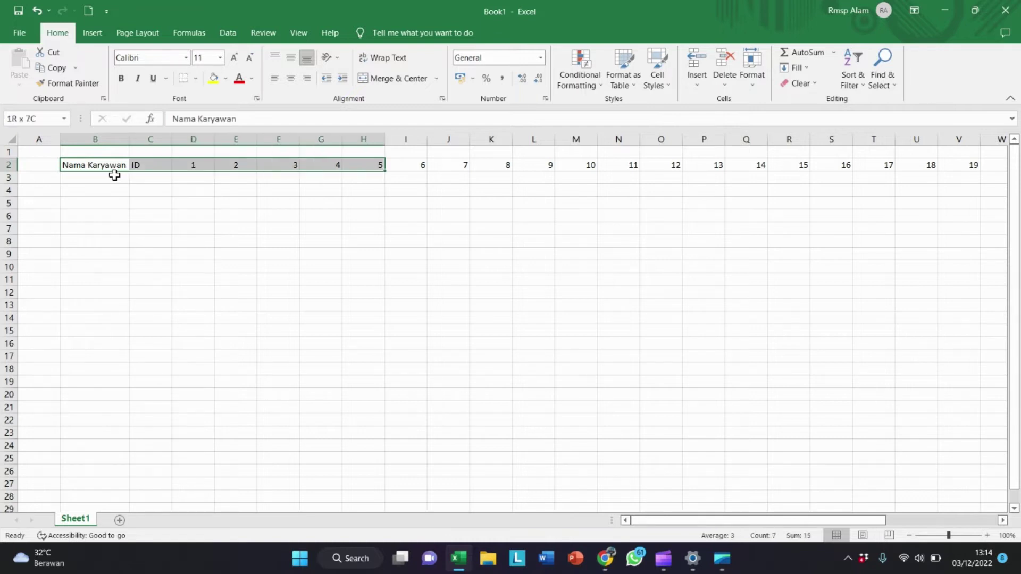
key("shift+Right")
key("shift+Right")
key("shift+Right")
key("shift+Right")
key("shift+Right")
key("shift+Right")
key("shift+Right")
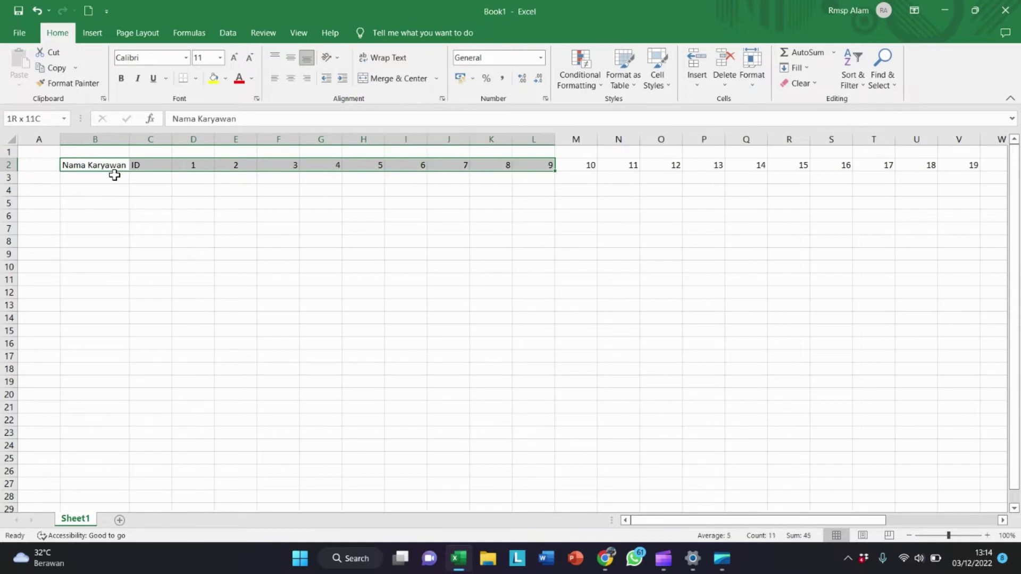
key("shift+Right")
key("shift+Right")
key("shift+Right")
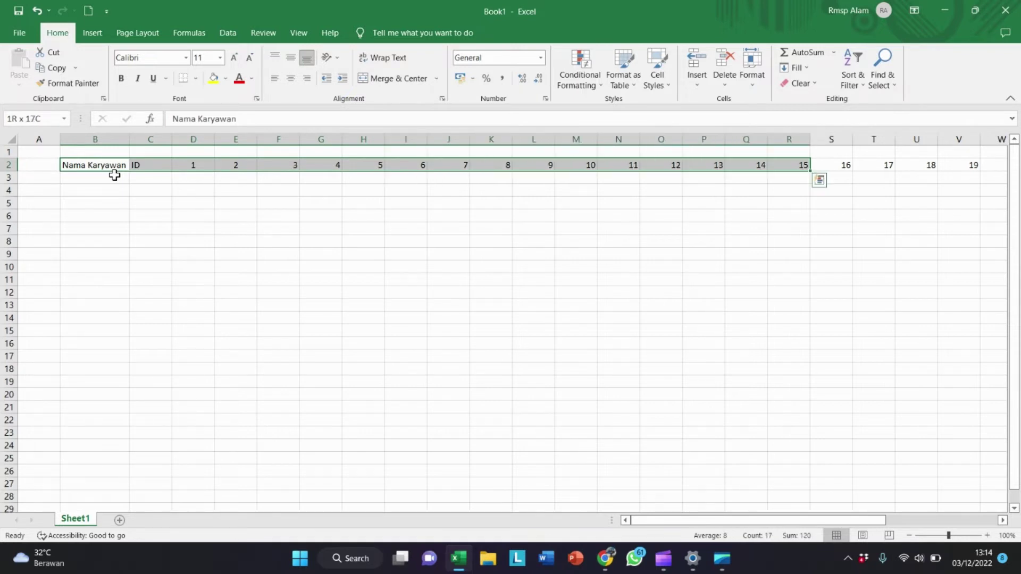
key("Left")
key("Right")
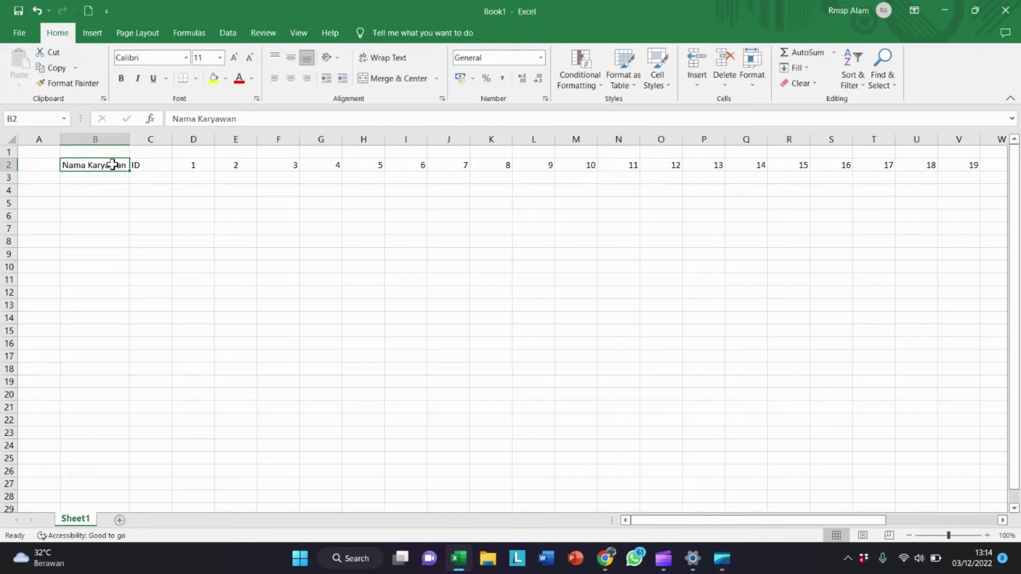
Step: Select all adjoining entries of row 2 from B2 to AG2 at once, and return to cell B2
key("ctrl+shift+Right")
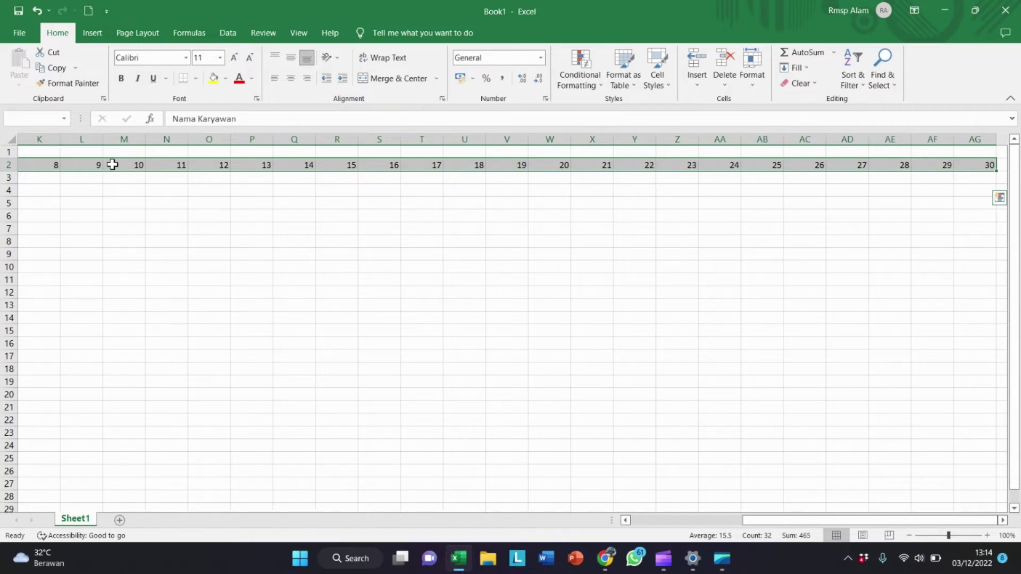
key("Home")
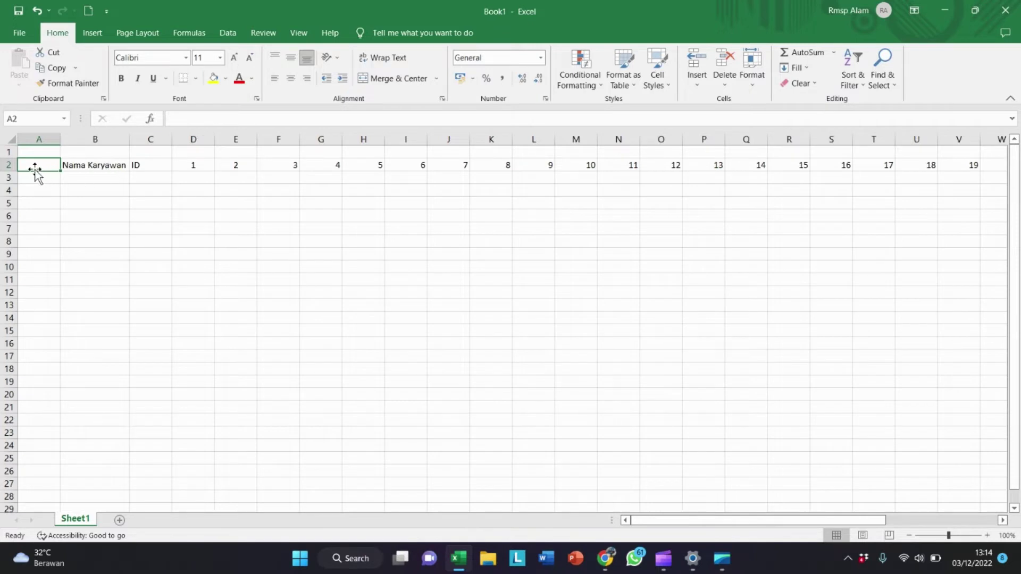
left_click(77, 168)
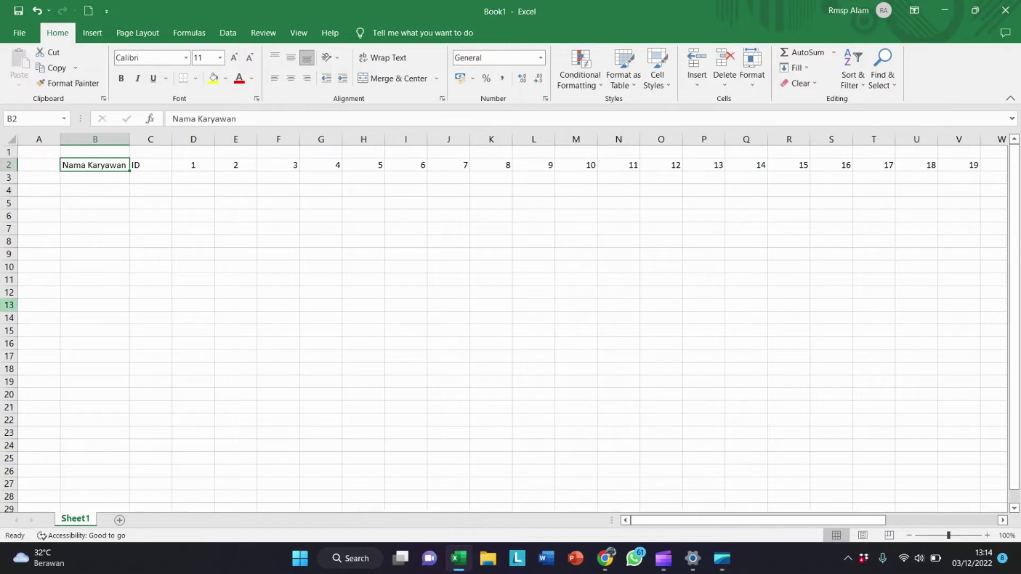
Step: Center the contents of the entire row 2 horizontally, including both headings and the numbers up to 30 in AG2
left_click(9, 166)
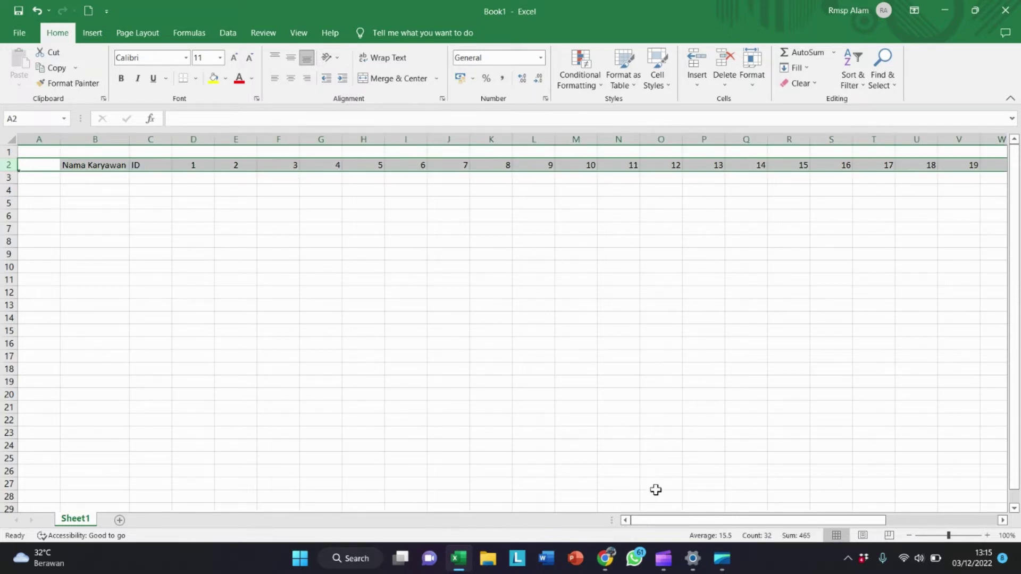
left_click_drag(649, 520, 948, 508)
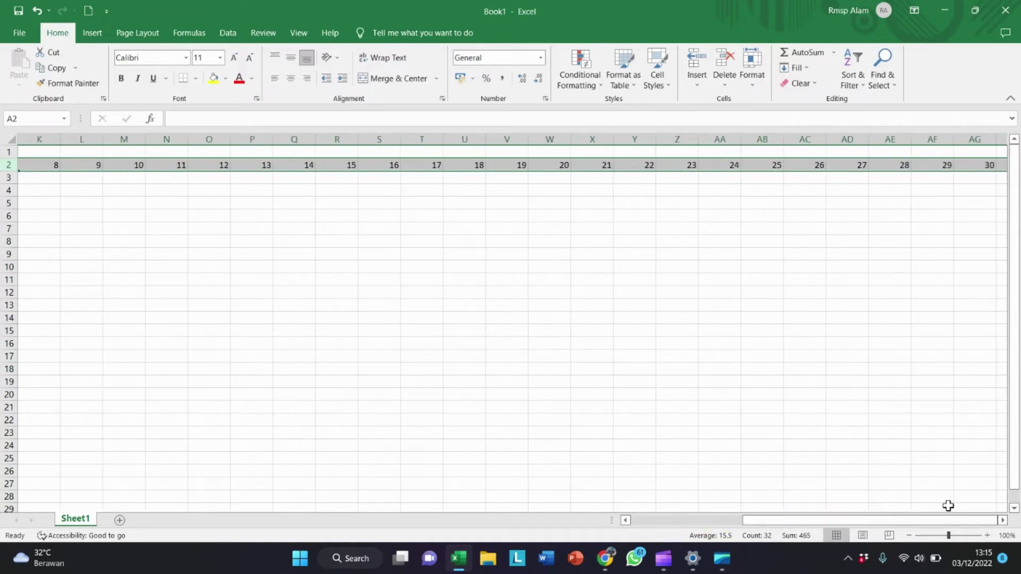
left_click(1002, 520)
left_click(1002, 520)
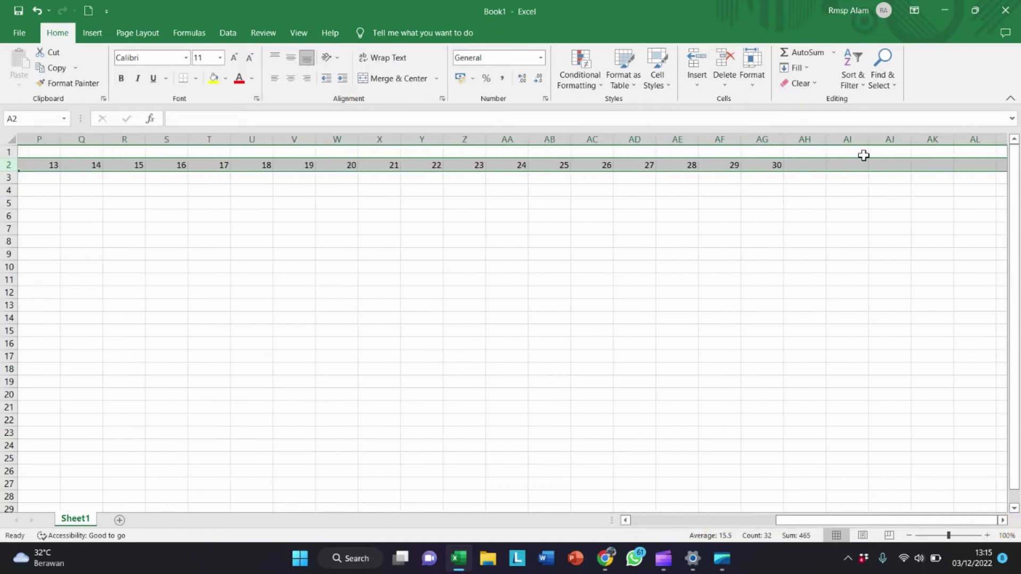
left_click_drag(800, 522, 649, 527)
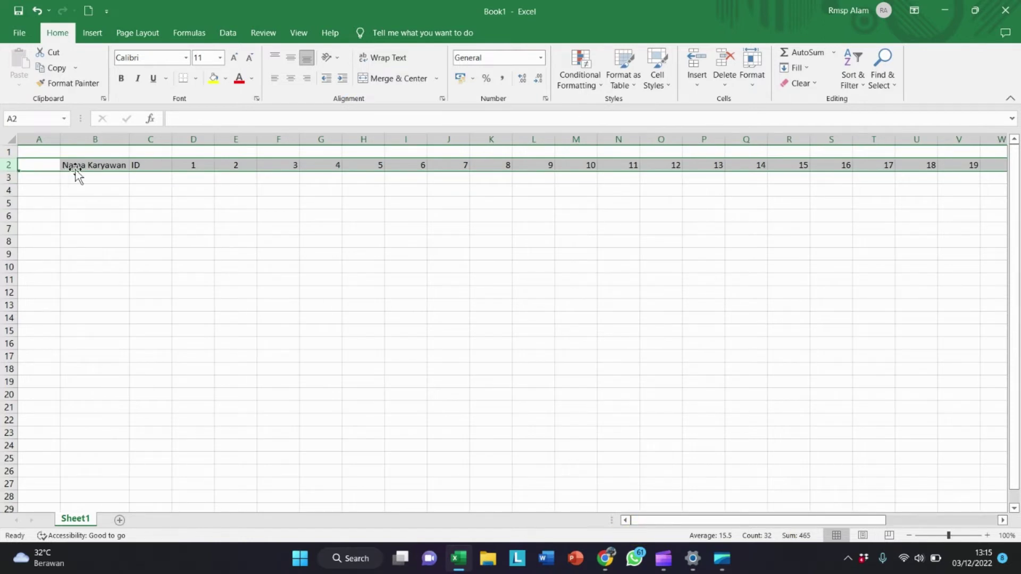
left_click(292, 80)
left_click(254, 213)
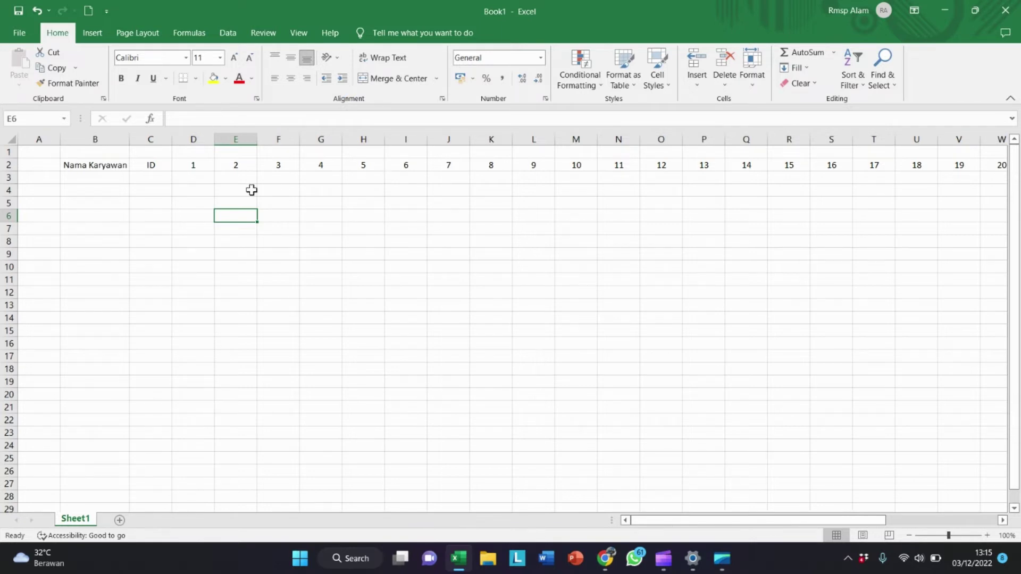
left_click(207, 168)
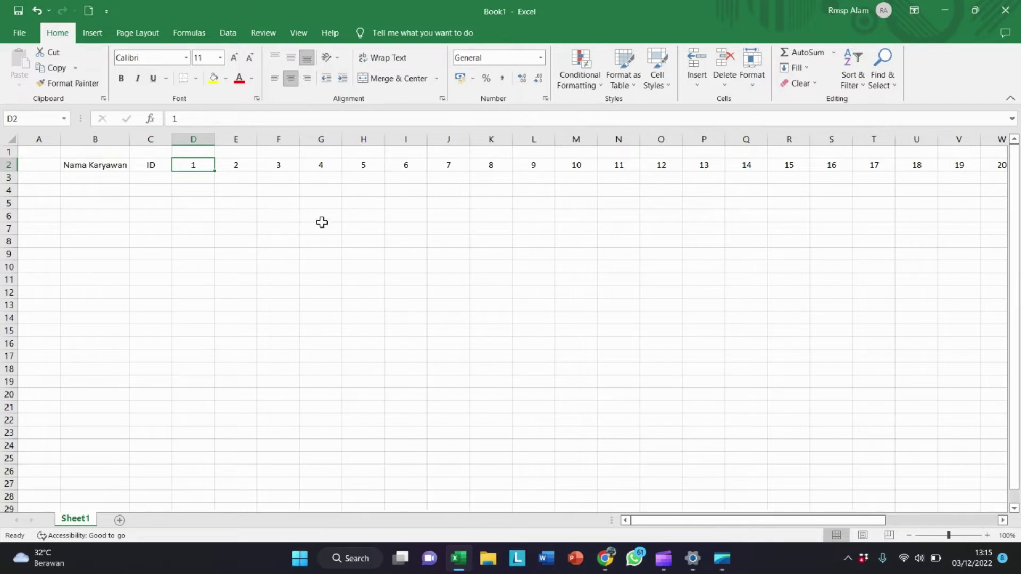
left_click(87, 177)
left_click(328, 315)
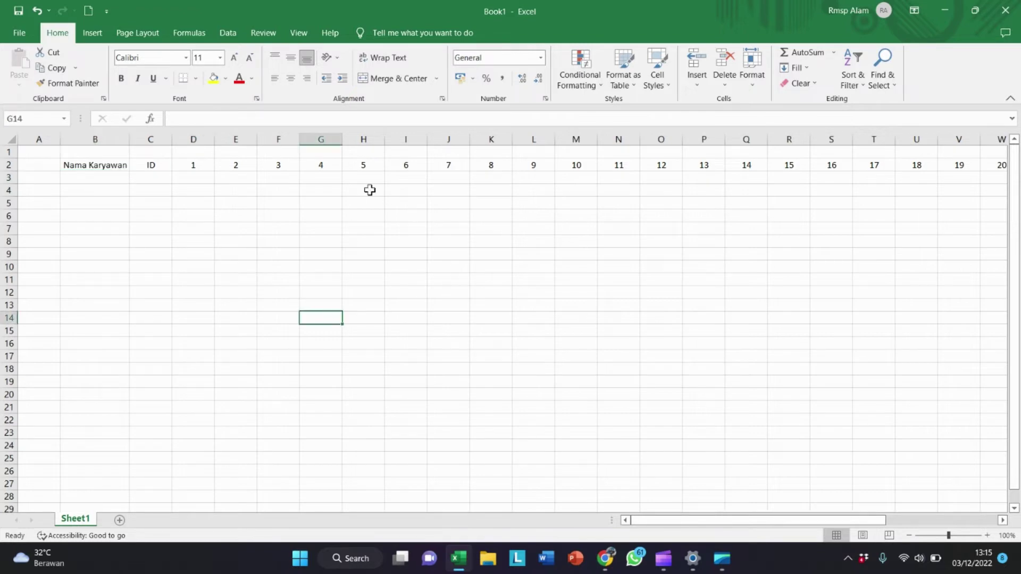
left_click(256, 166)
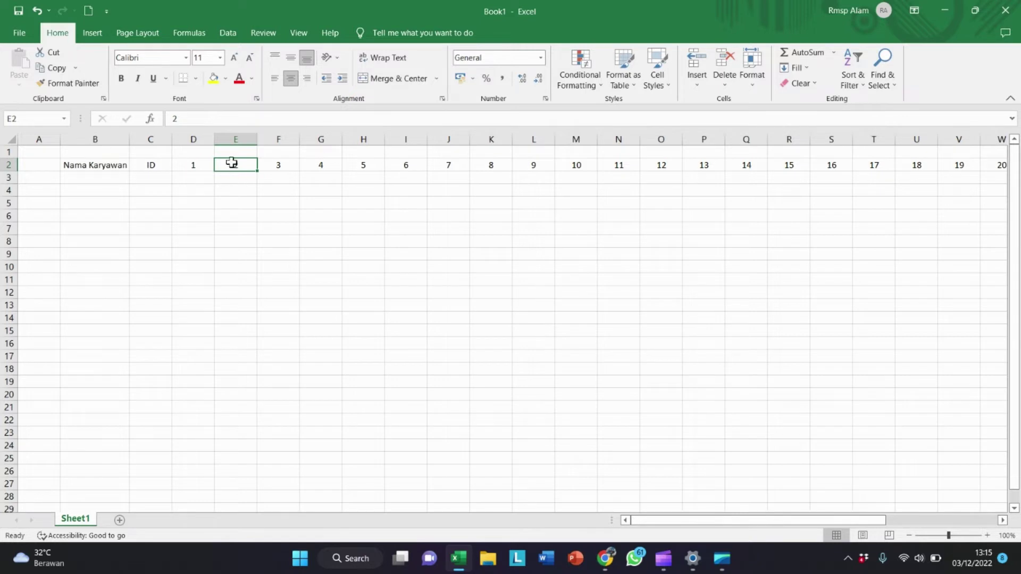
left_click(332, 190)
left_click(194, 199)
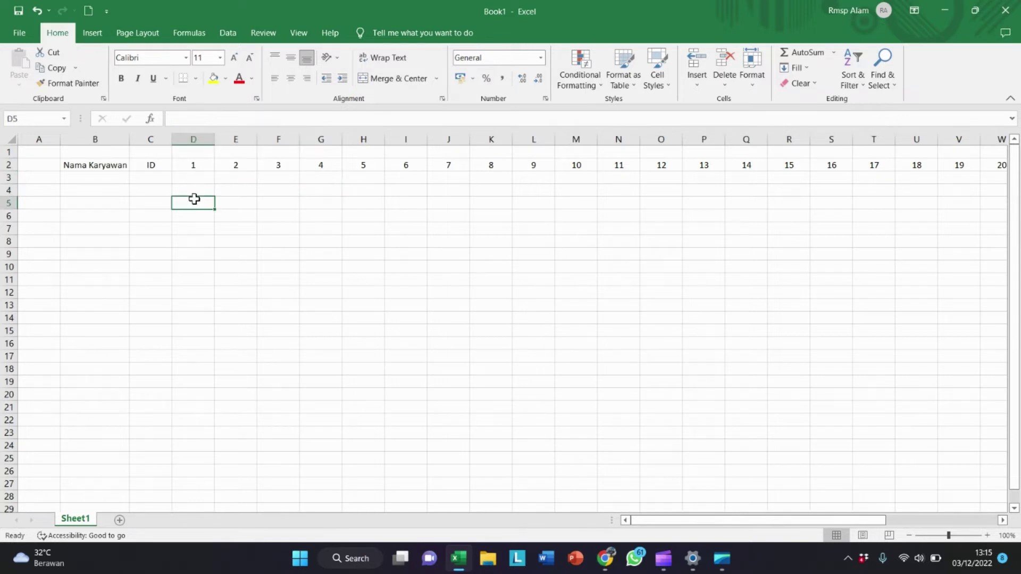
Step: Examine how the sheet fits on the page in the print preview, and return to the worksheet
left_click(19, 33)
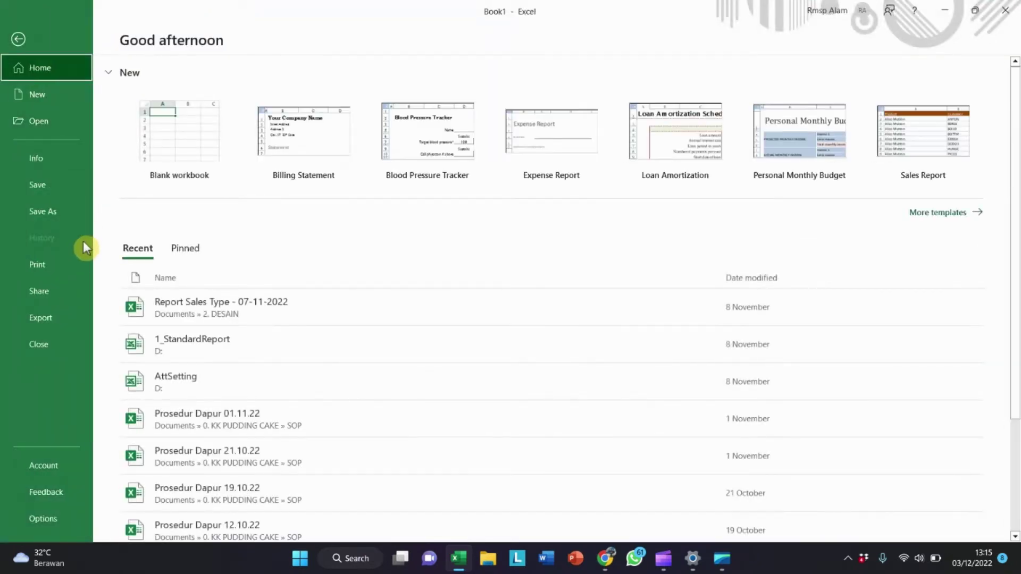
left_click(69, 263)
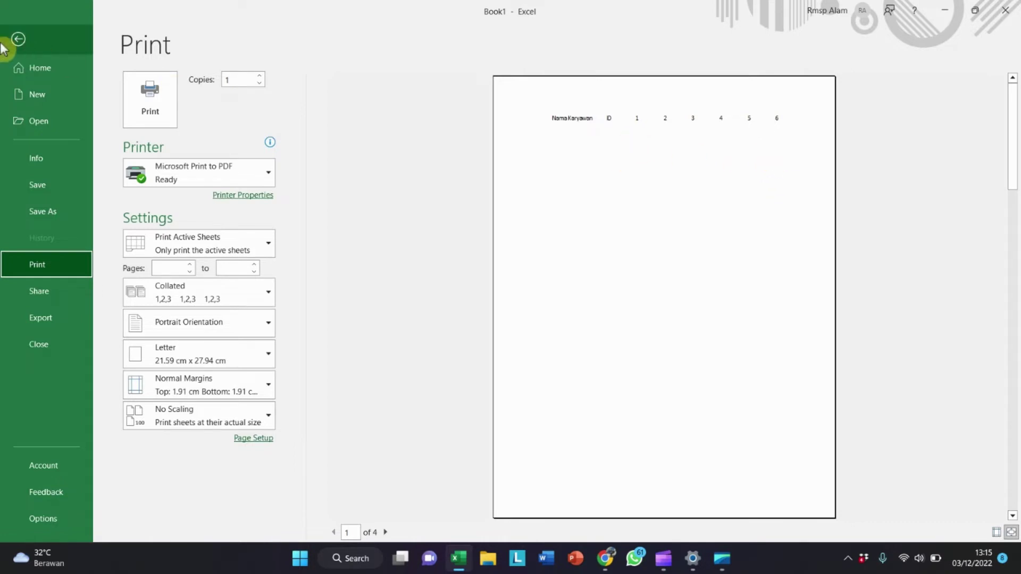
left_click(48, 46)
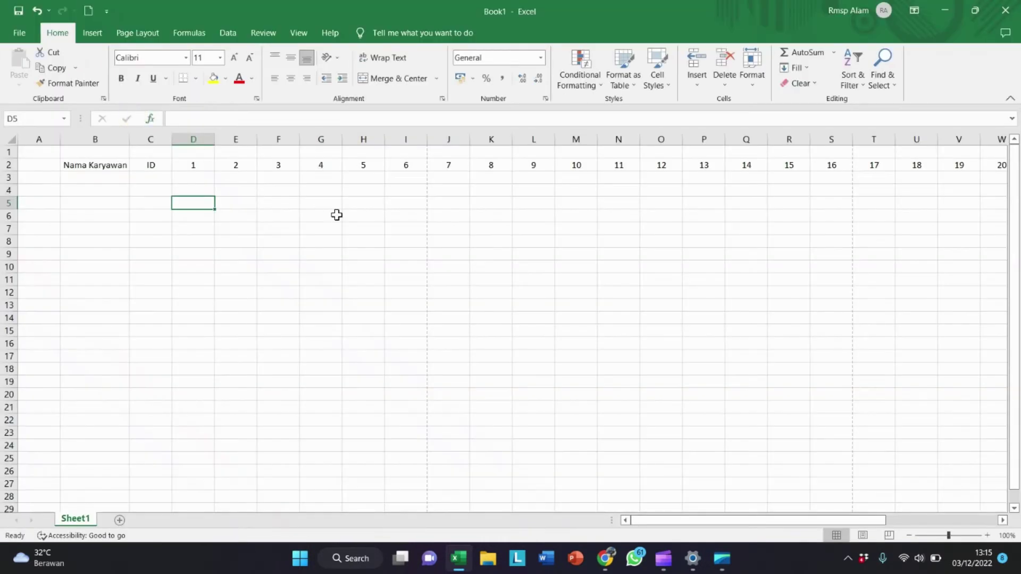
left_click(344, 223)
left_click(153, 186)
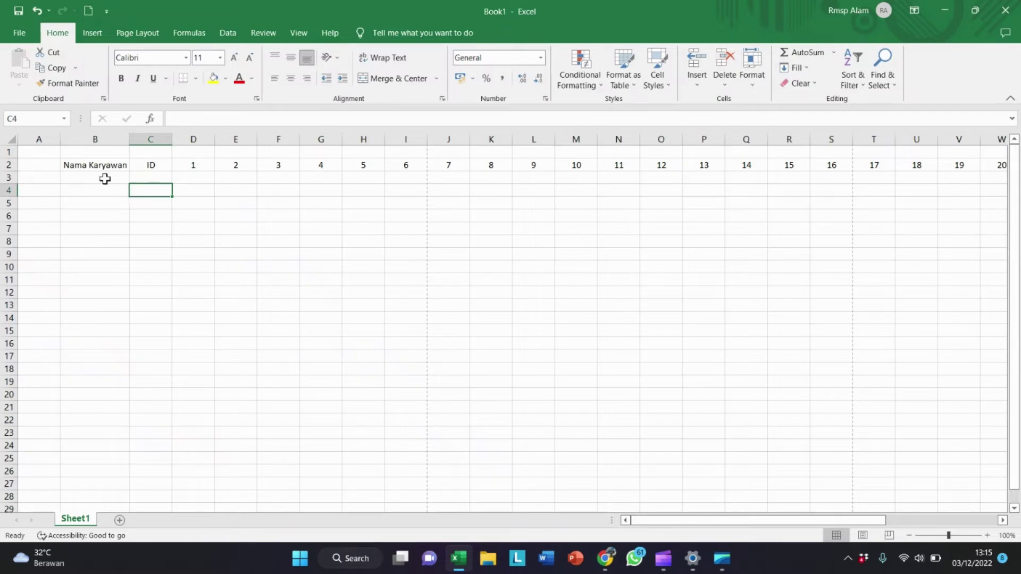
left_click(88, 165)
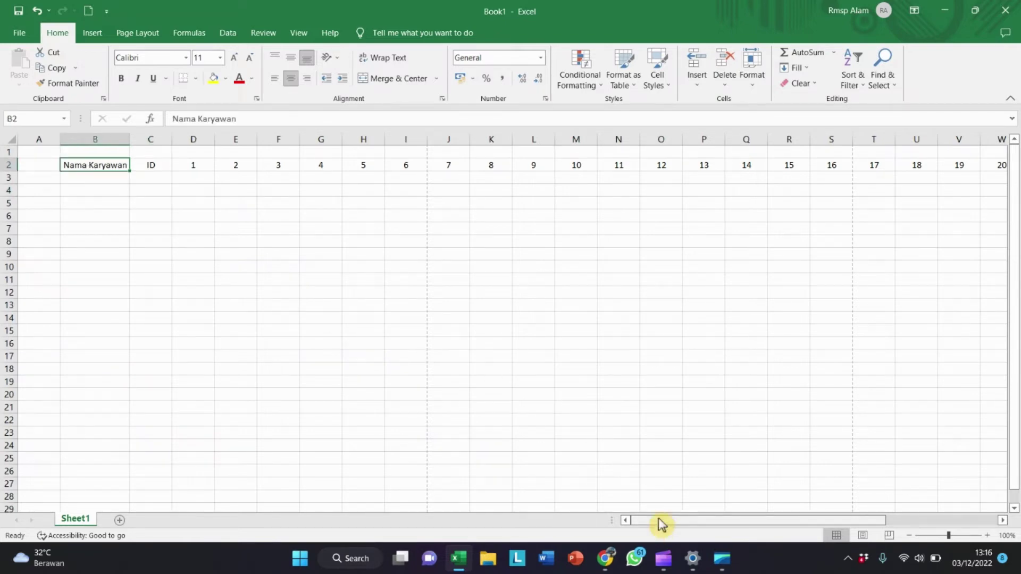
left_click(342, 208, "shift")
left_click(208, 192)
Step: Enter the three employees' names under the "Nama Karyawan" heading, in cells B3 to B5
left_click(93, 177)
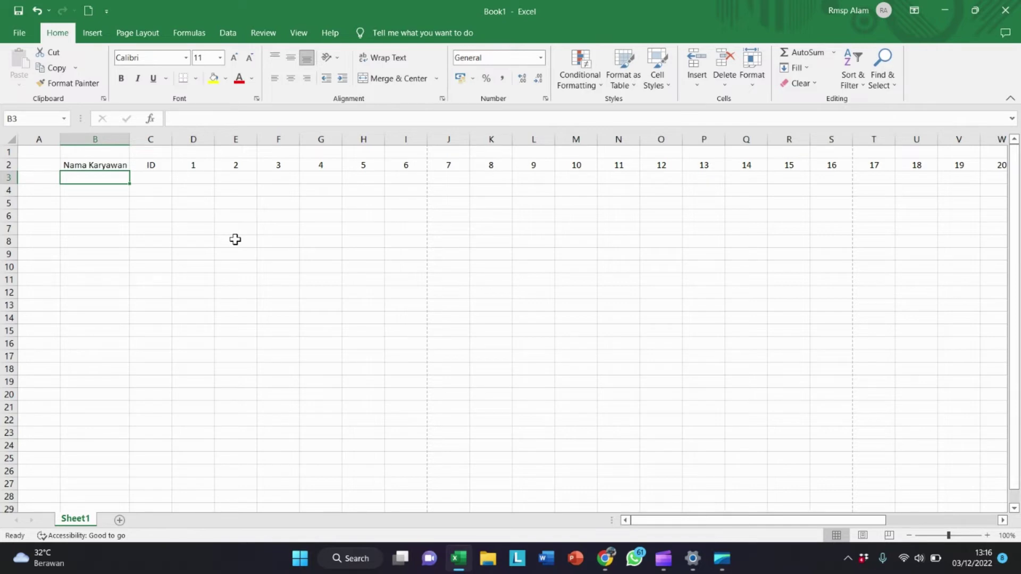
type("Arifin")
key("Return")
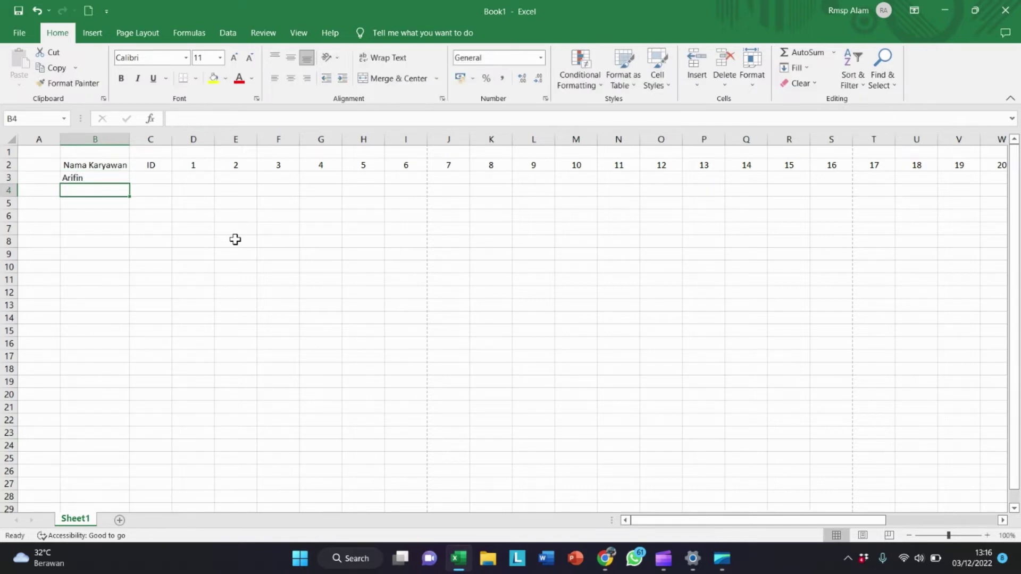
type("Junaidi")
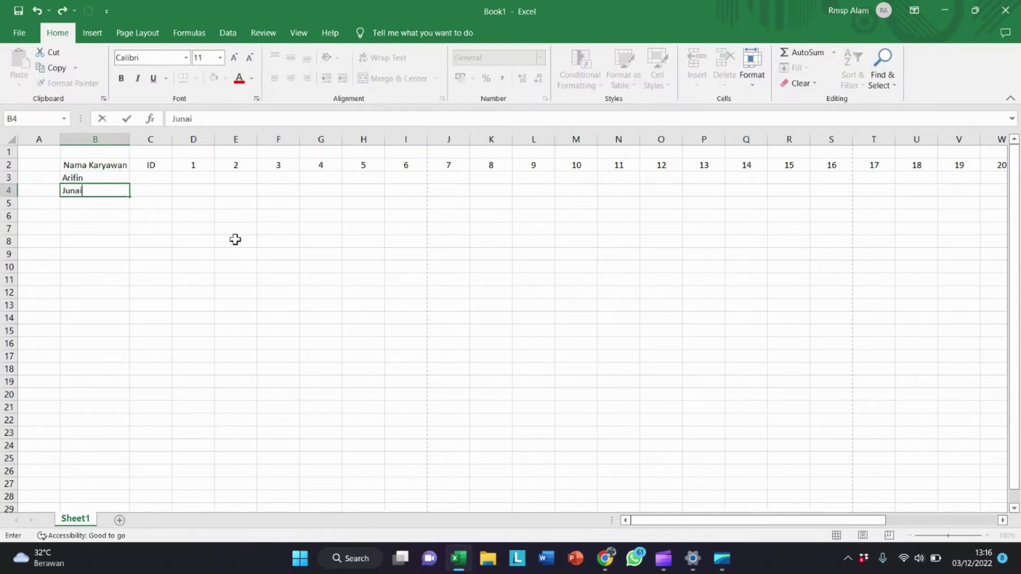
key("Return")
type("Bambang")
key("Return")
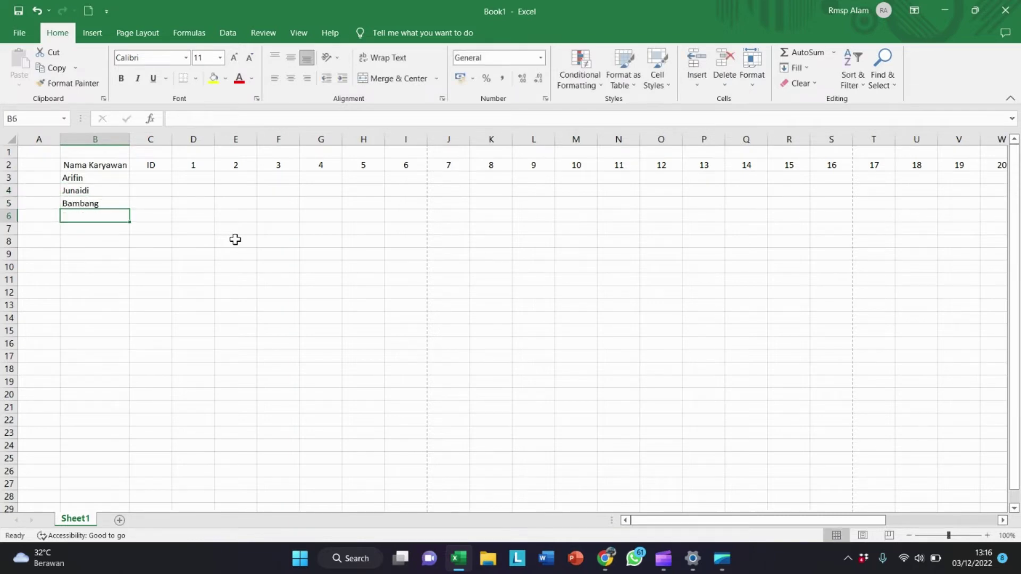
Step: Fill in the ID numbers of the three employees under the "ID" heading, in cells C3 to C5
left_click(147, 178)
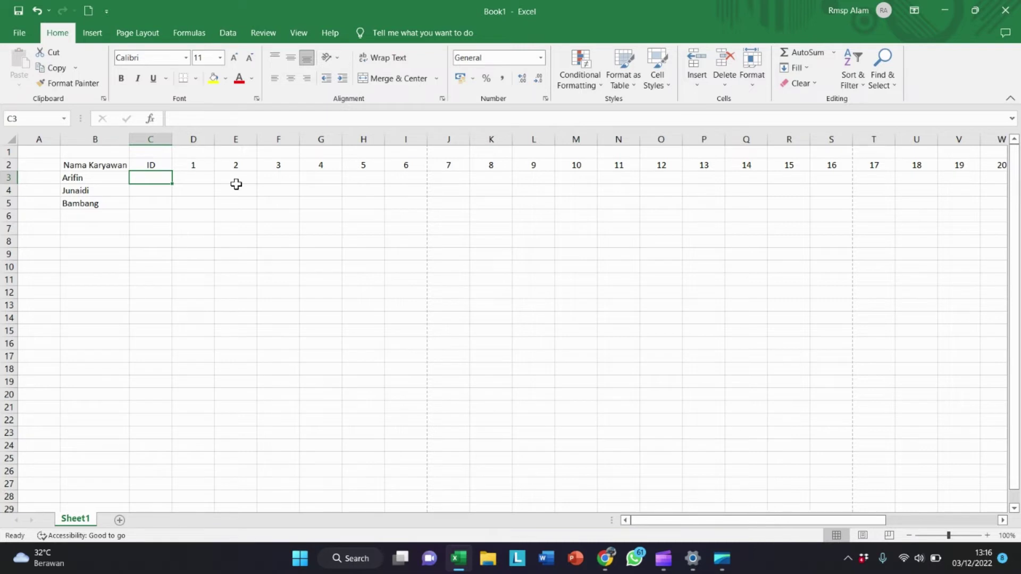
type("101")
key("Return")
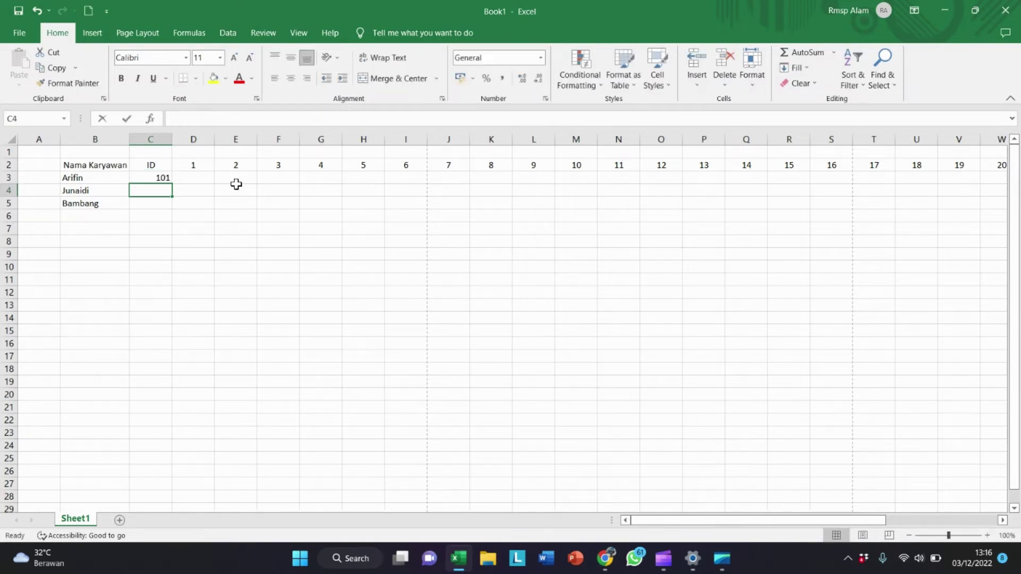
type("102")
key("Return")
type("103")
key("Return")
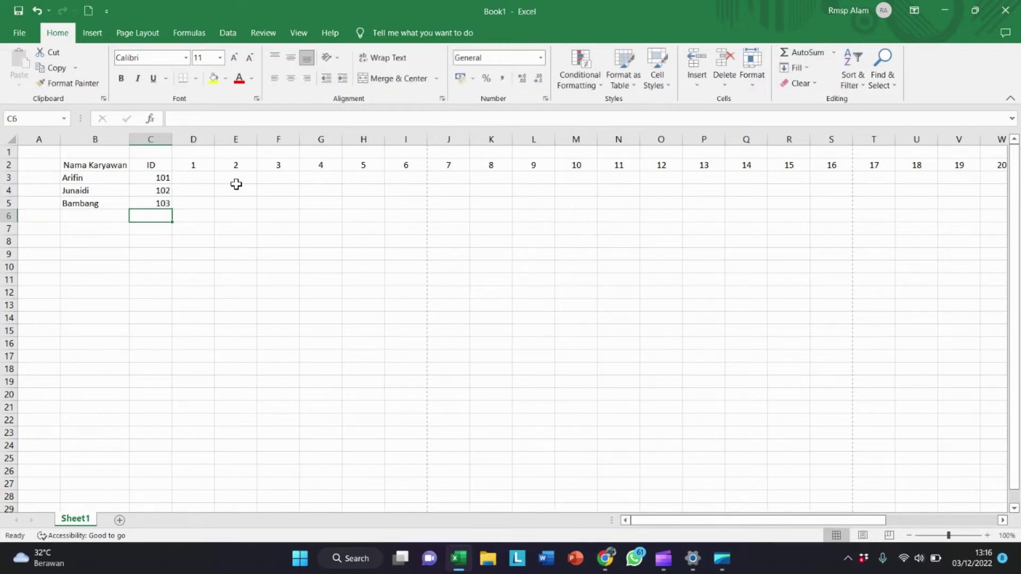
left_click(78, 177)
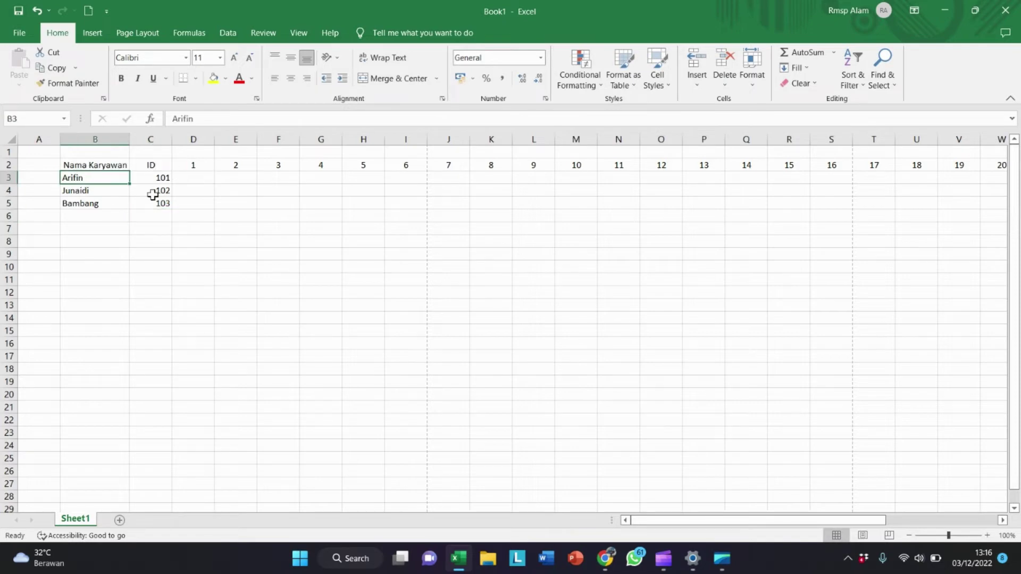
left_click(96, 209)
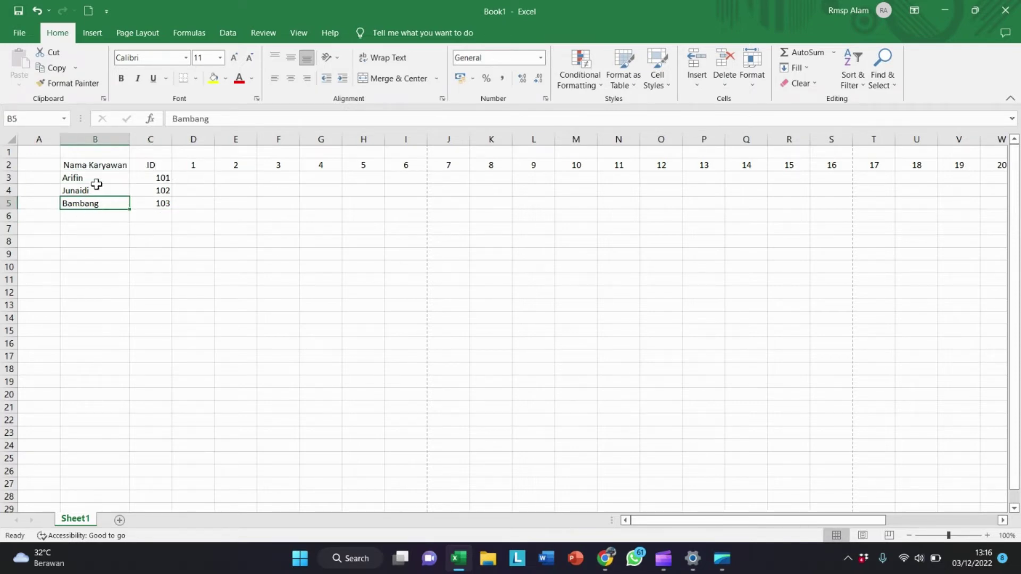
left_click(90, 167)
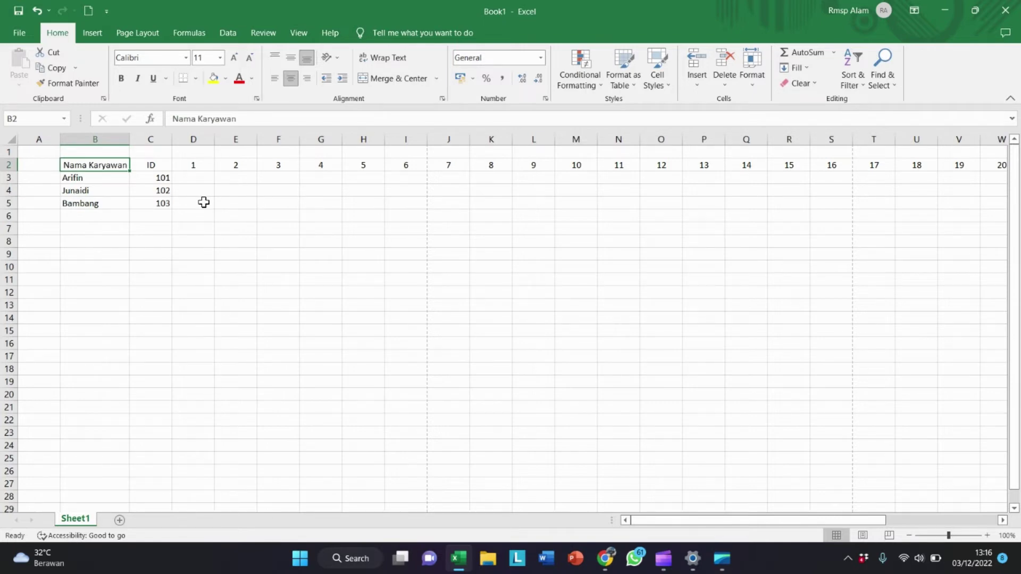
left_click(265, 213)
left_click(105, 165)
left_click(105, 177)
left_click(103, 167)
left_click(126, 188)
left_click(111, 165)
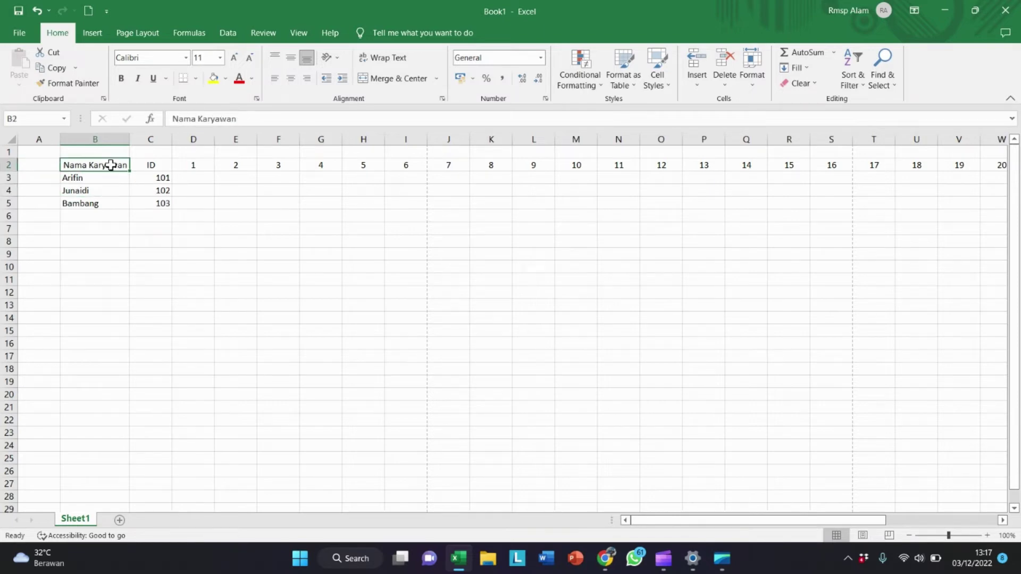
left_click(404, 203)
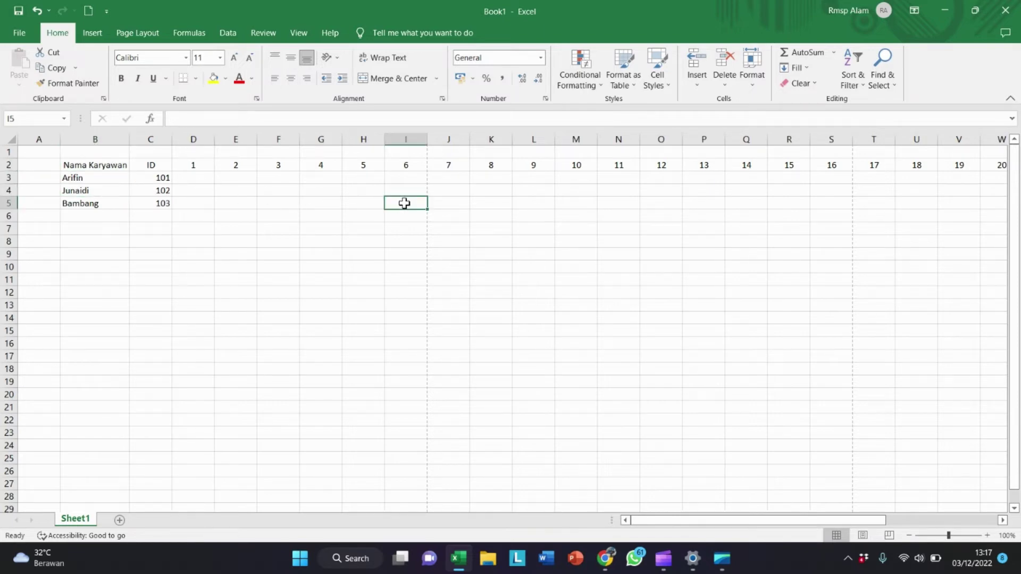
Step: Select the block from B2 to I5 as one range, and clear the selection
left_click(99, 166)
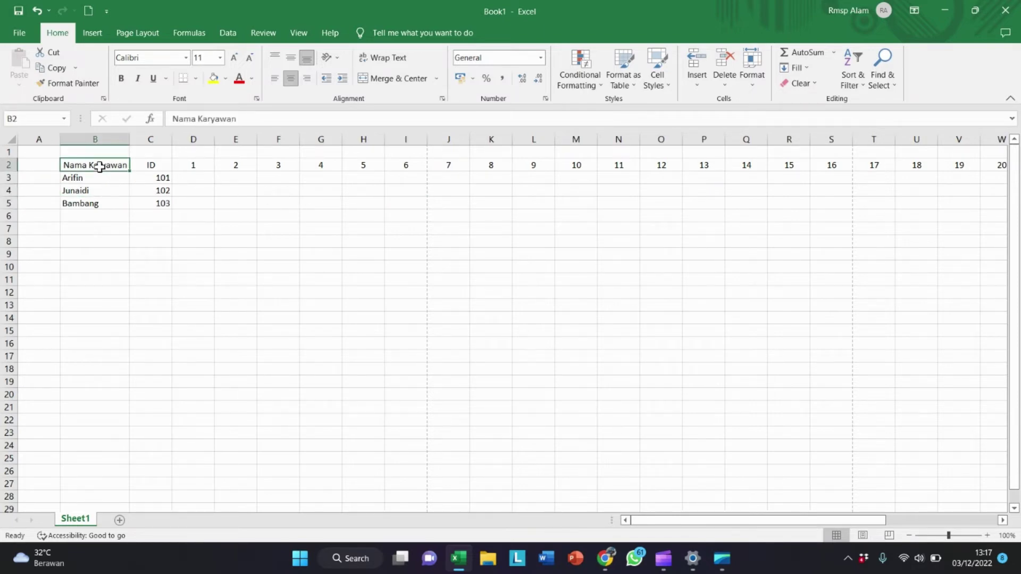
left_click(411, 203, "shift")
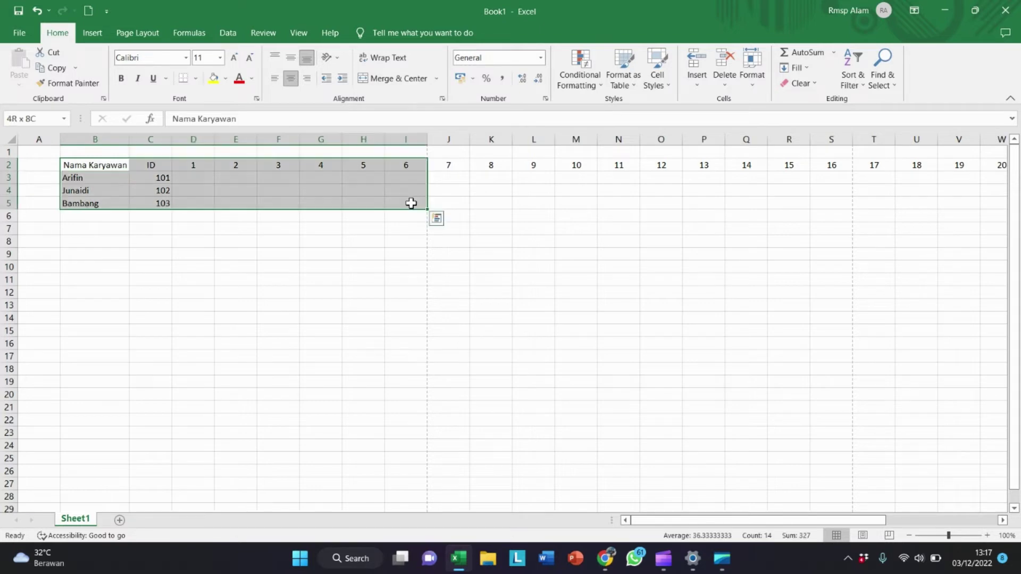
left_click(261, 228)
Step: Apply All Borders to the whole table from the "Nama Karyawan" heading in B2 to AG5
left_click(100, 168)
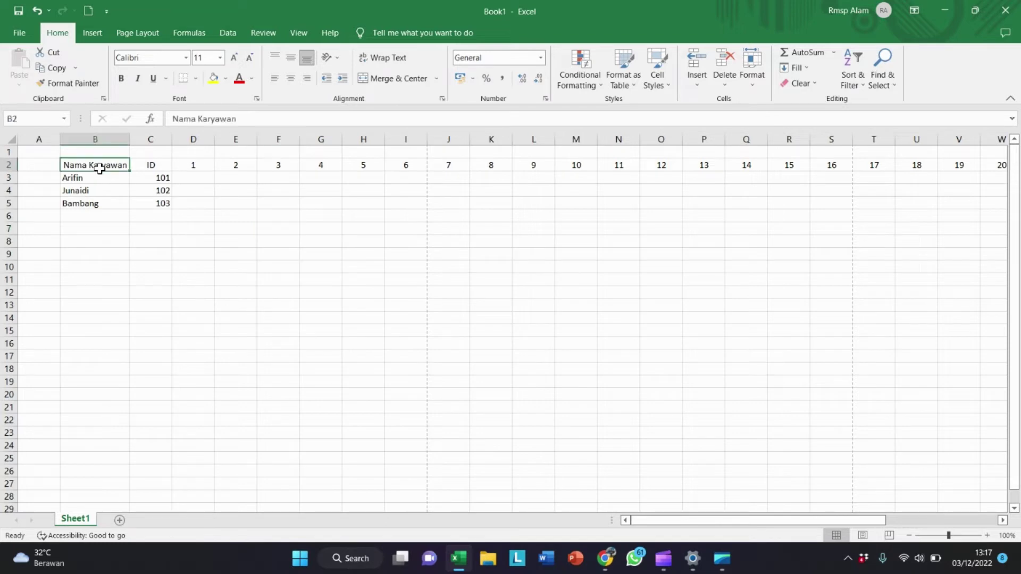
left_click(1003, 521)
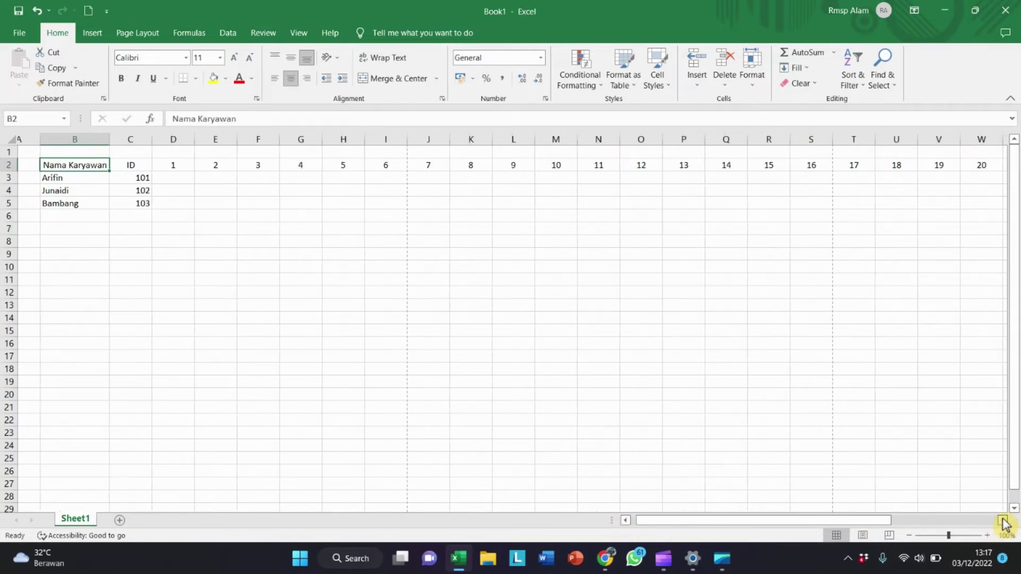
left_click(1003, 520)
left_click(1003, 520)
left_click(1003, 520)
left_click(1003, 520)
left_click(1002, 521)
left_click(1003, 520)
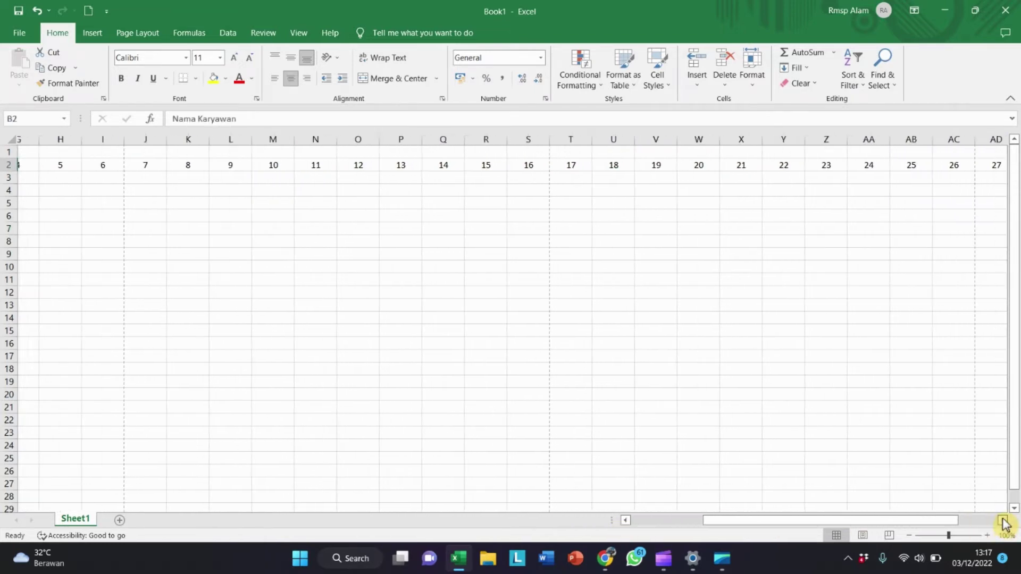
left_click(1003, 520)
left_click(1003, 520)
left_click(1003, 521)
left_click(1003, 521)
left_click(1003, 521)
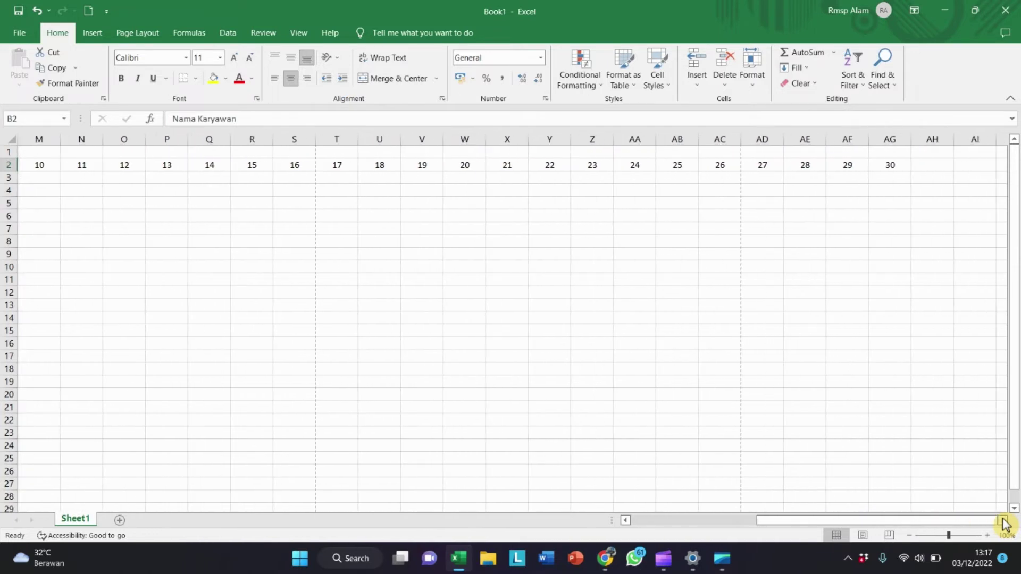
left_click(891, 204, "shift")
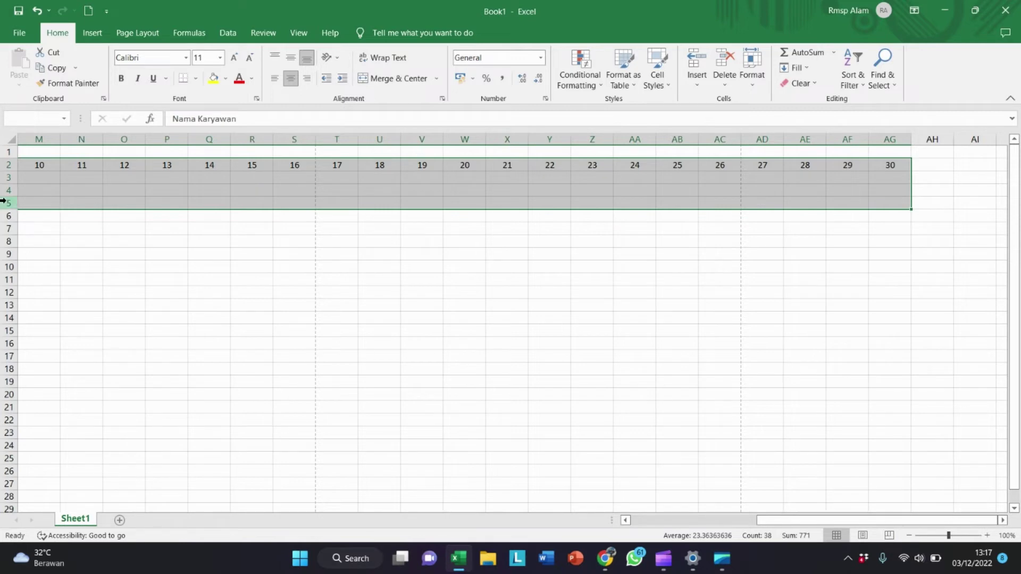
left_click_drag(796, 521, 637, 520)
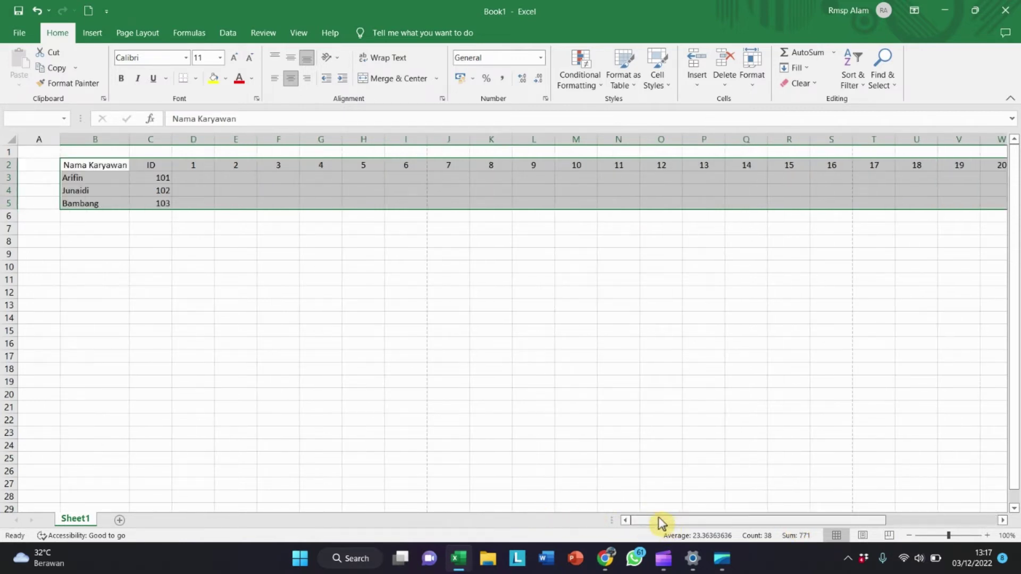
left_click_drag(659, 521, 771, 520)
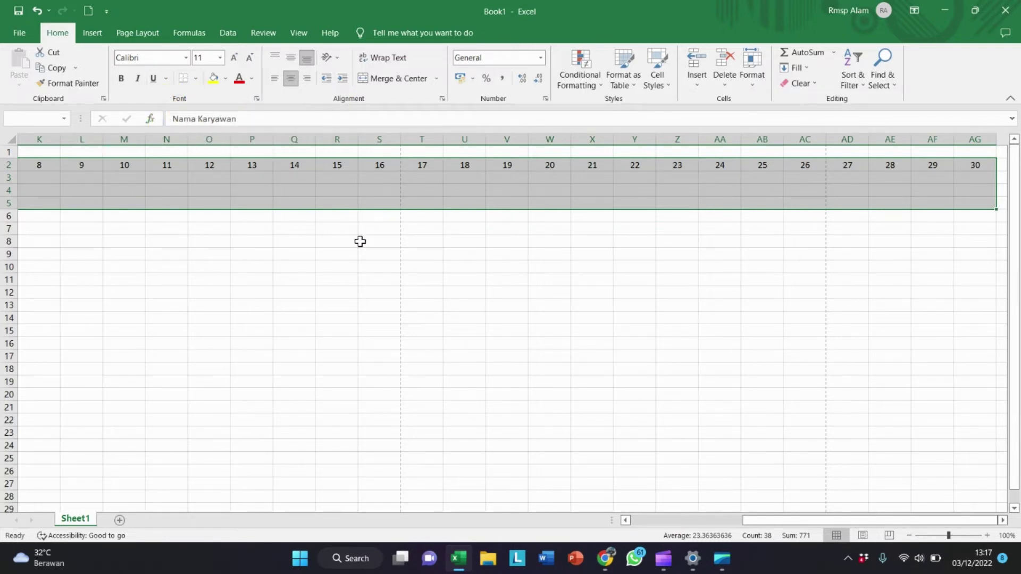
left_click_drag(755, 528, 638, 529)
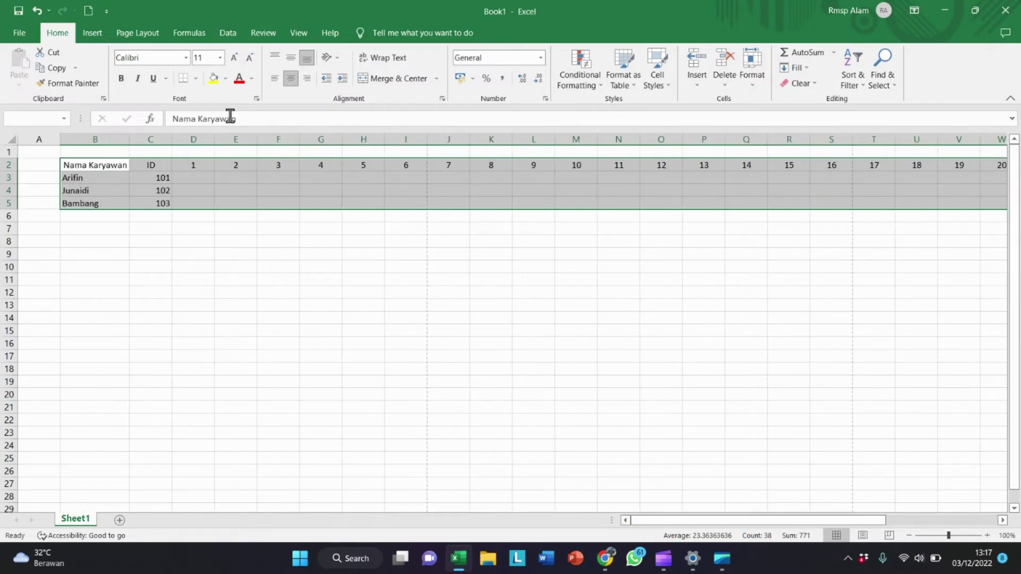
left_click(196, 81)
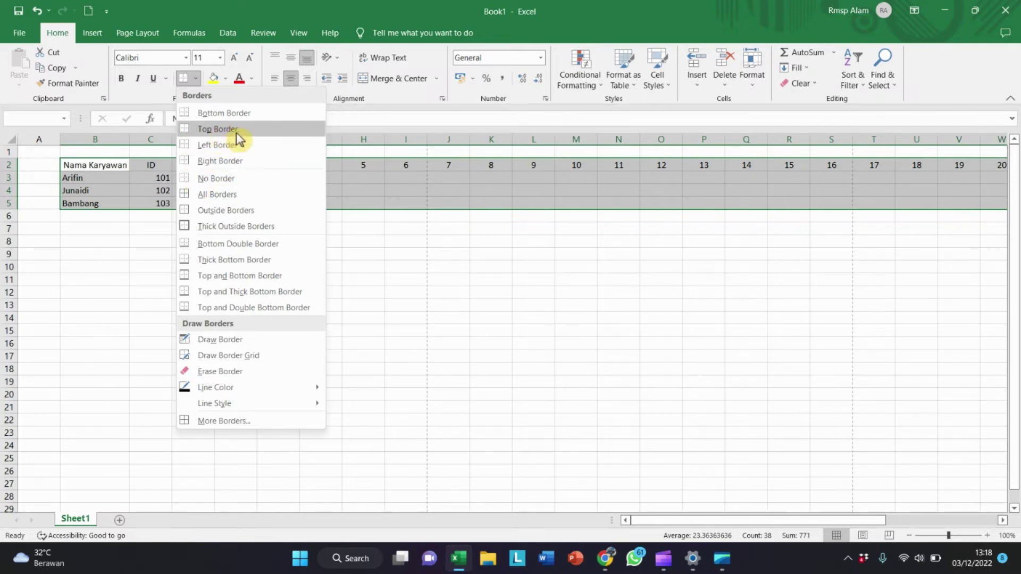
left_click(234, 194)
left_click(268, 240)
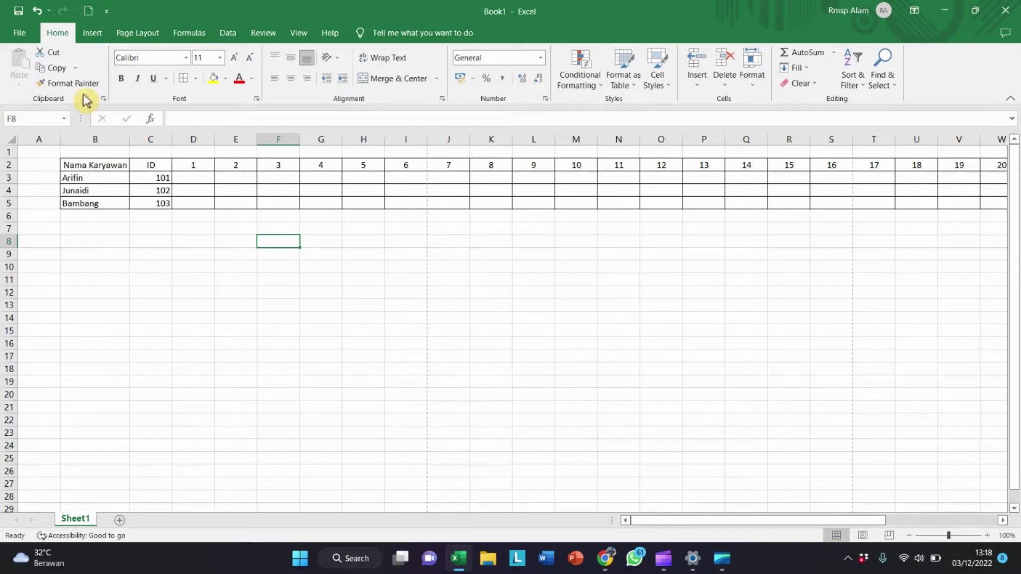
Step: Examine how the bordered table is split across the pages in the print preview, and return to the worksheet
left_click(36, 38)
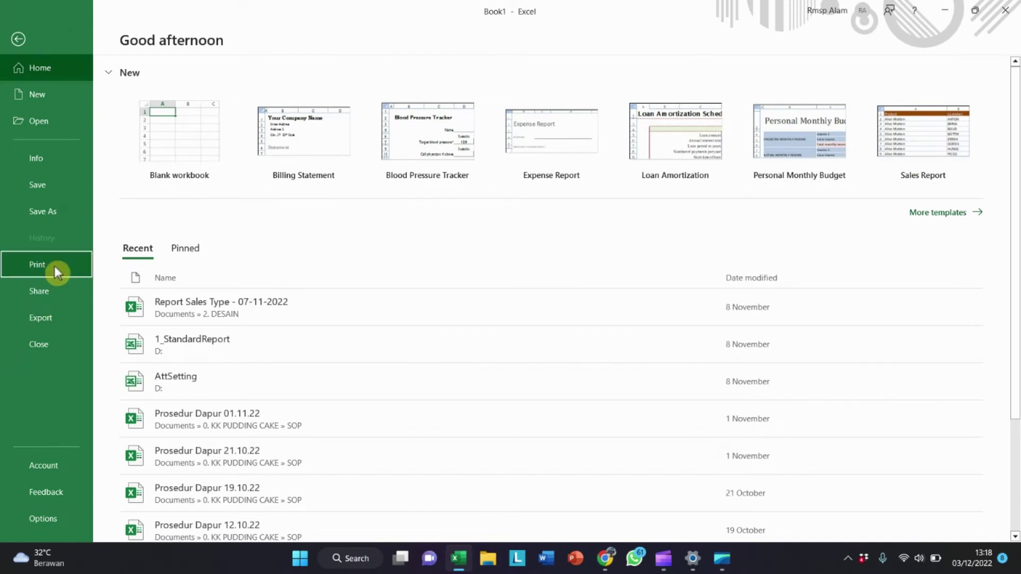
left_click(55, 266)
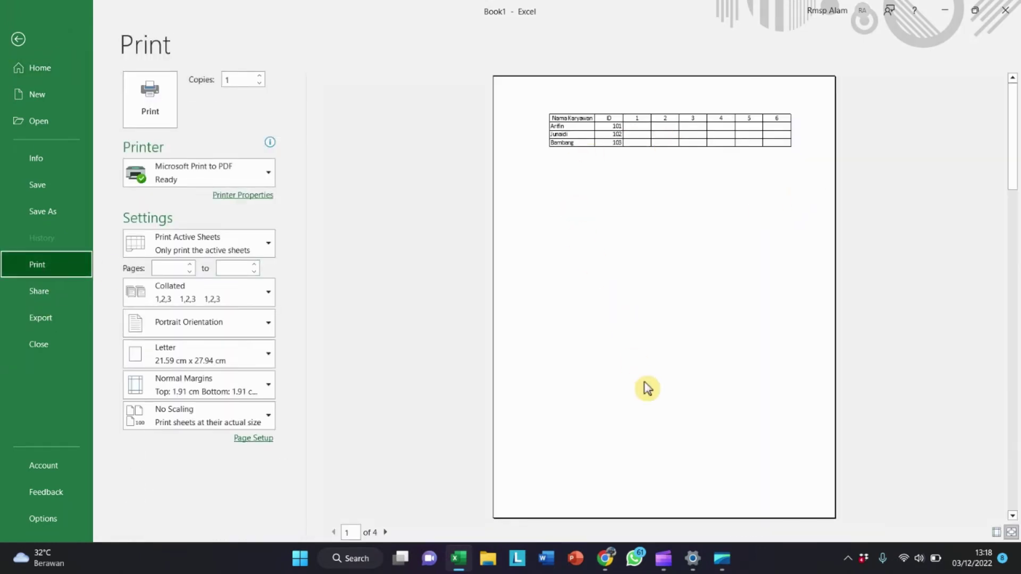
left_click(385, 532)
left_click(385, 532)
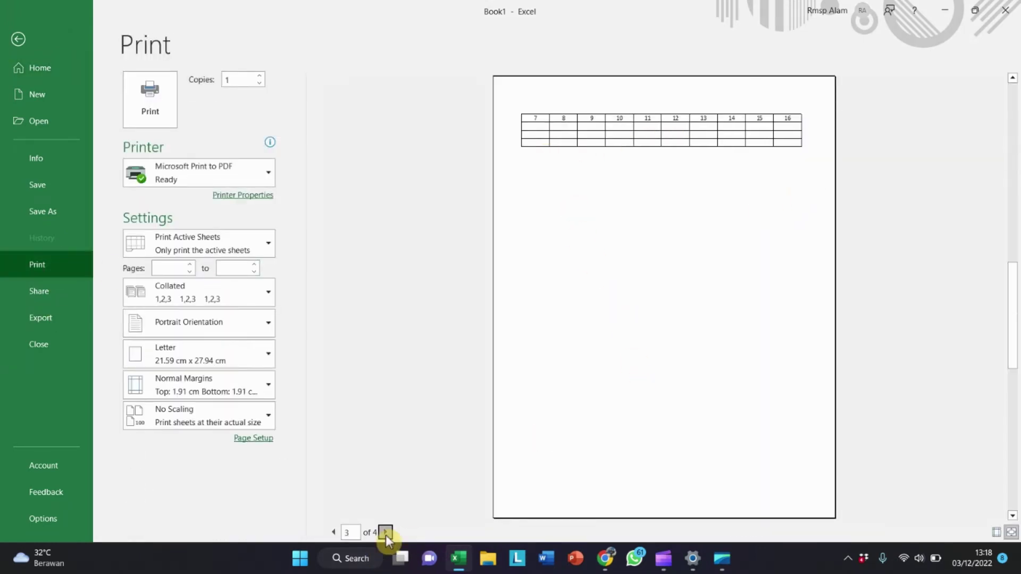
left_click(333, 532)
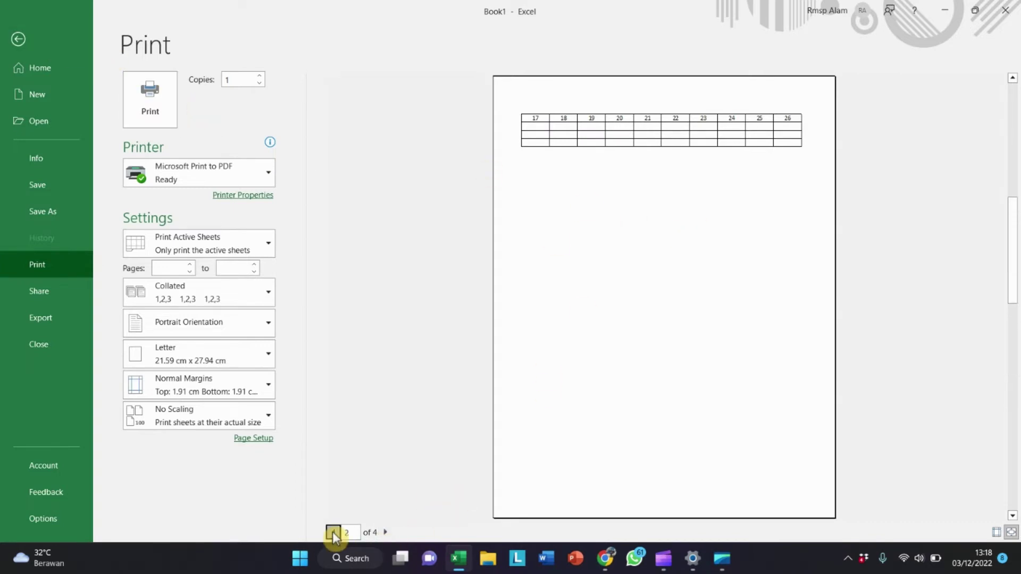
left_click(333, 532)
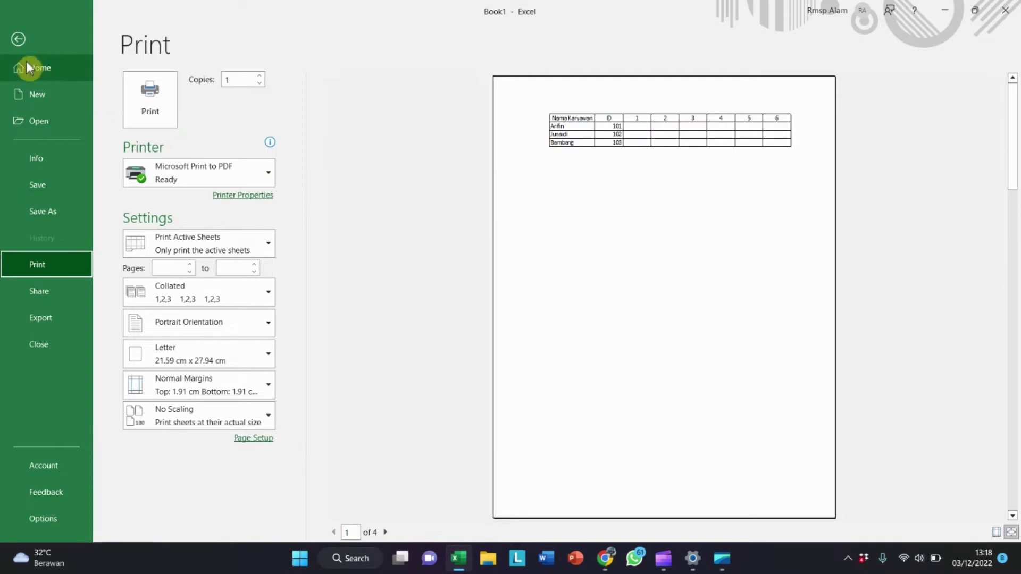
left_click(29, 44)
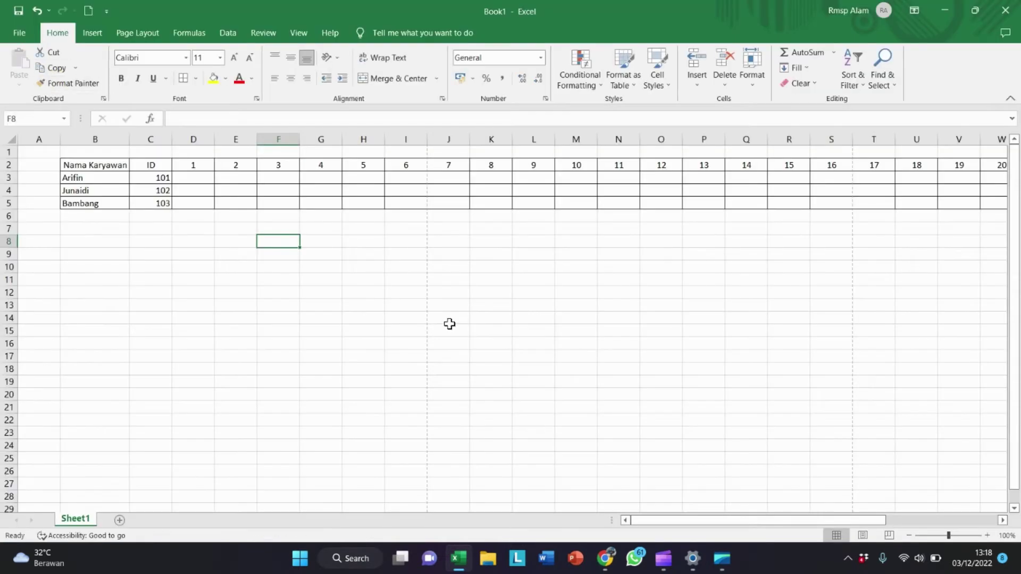
left_click(430, 306)
left_click(126, 211)
left_click(138, 178)
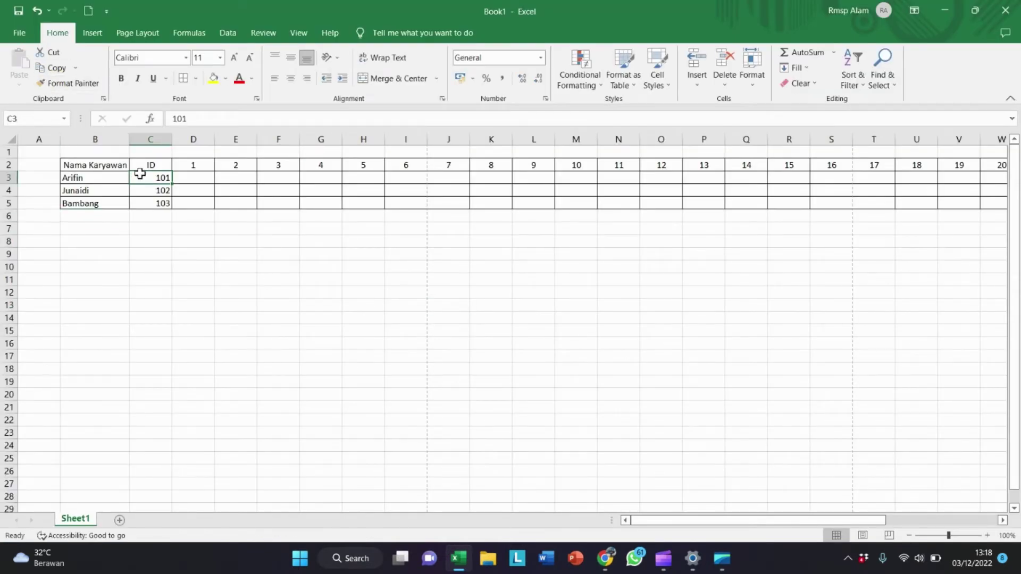
left_click(95, 158)
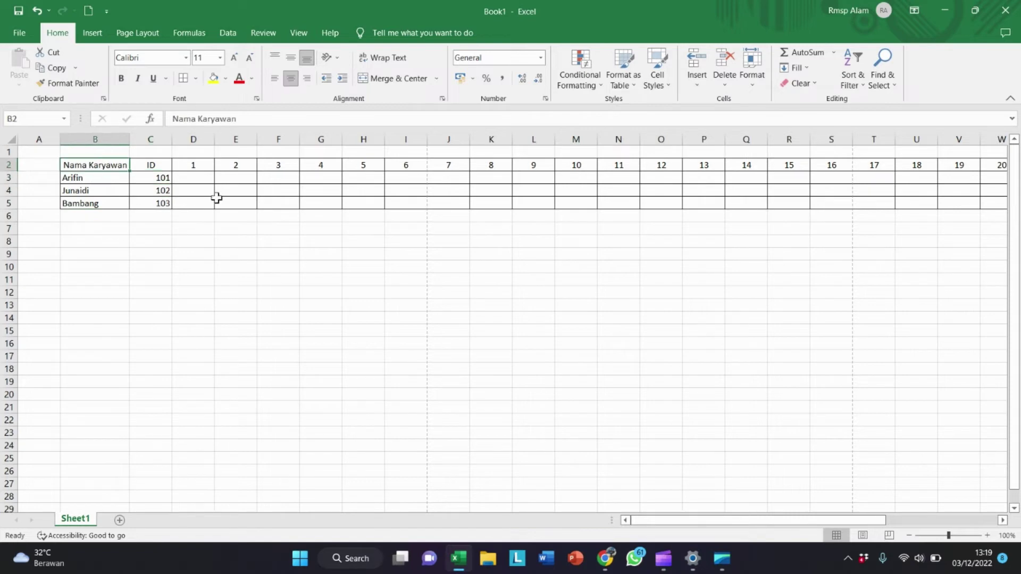
left_click(190, 163)
type("1")
key("ctrl+Return")
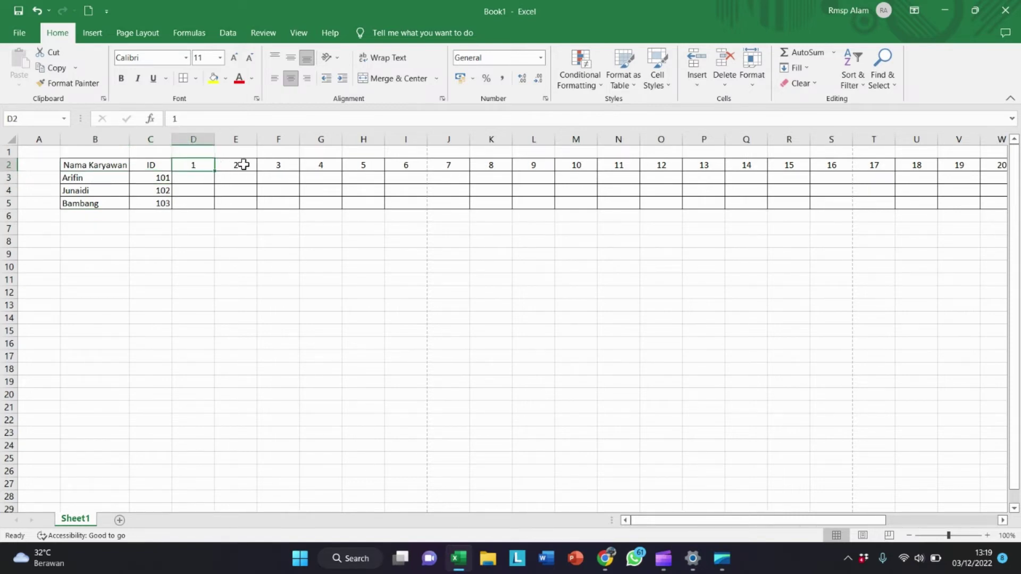
left_click(355, 164)
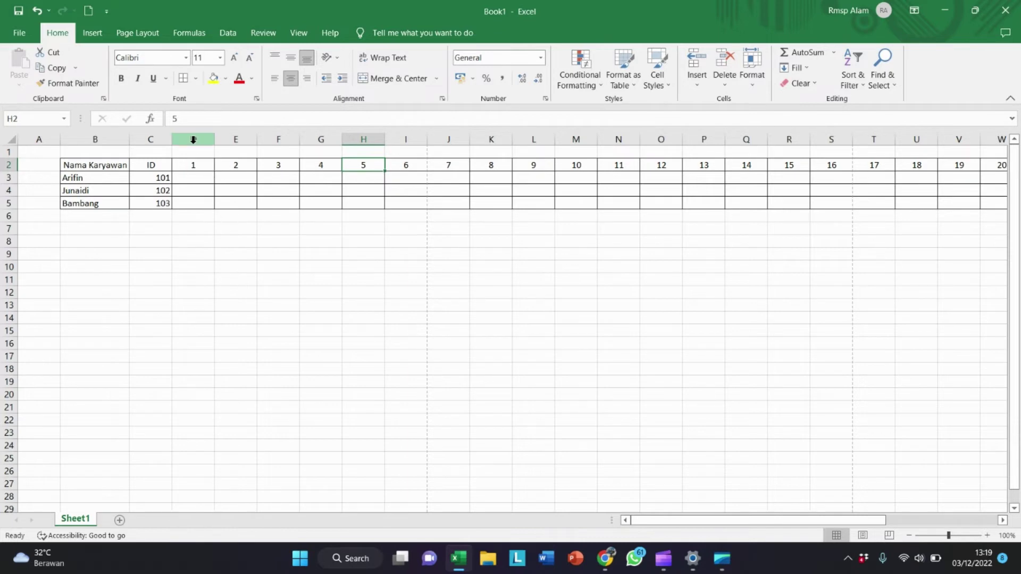
left_click(322, 230)
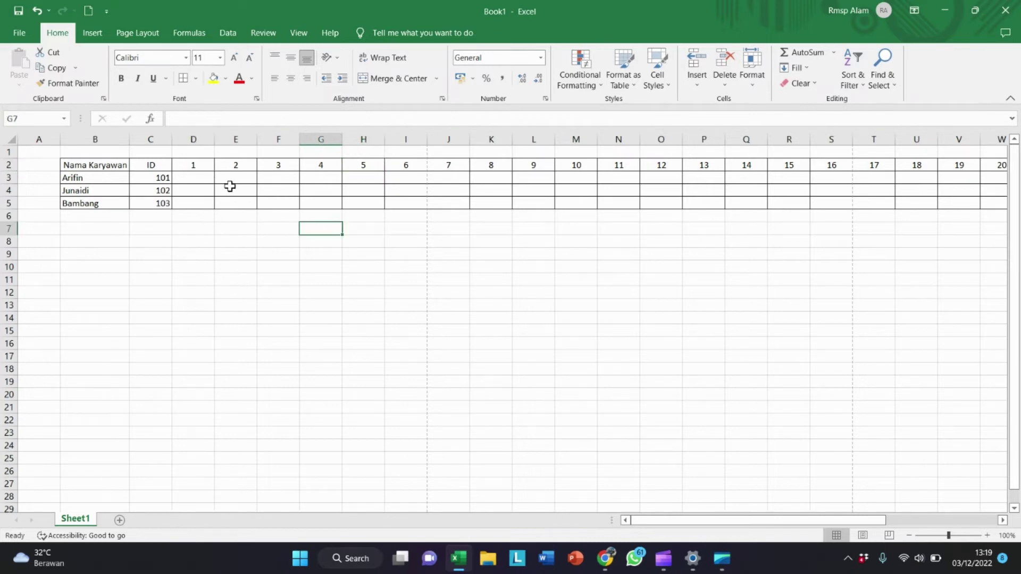
Step: Narrow column D, which holds the heading 1
left_click(208, 166)
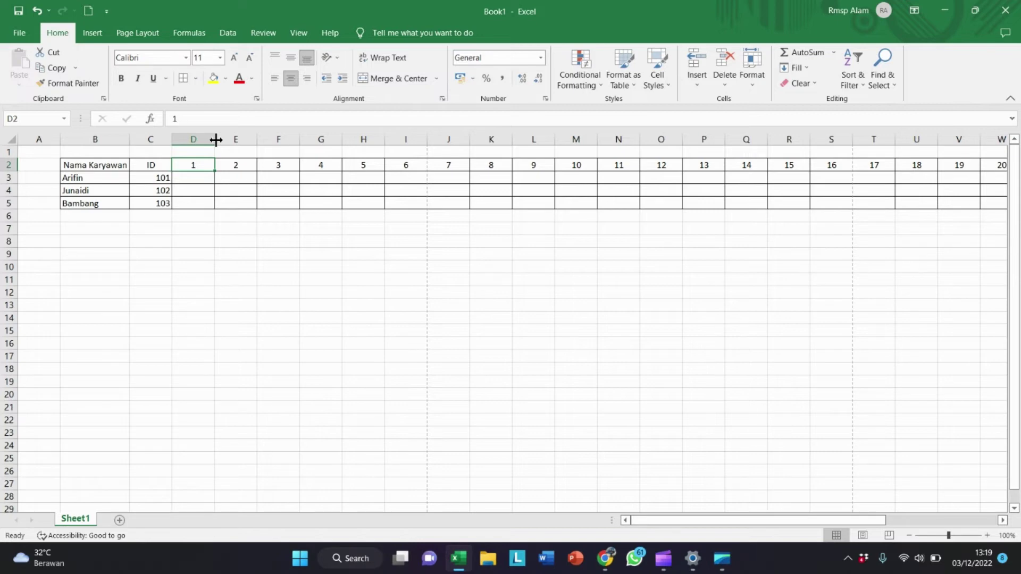
left_click_drag(216, 140, 203, 143)
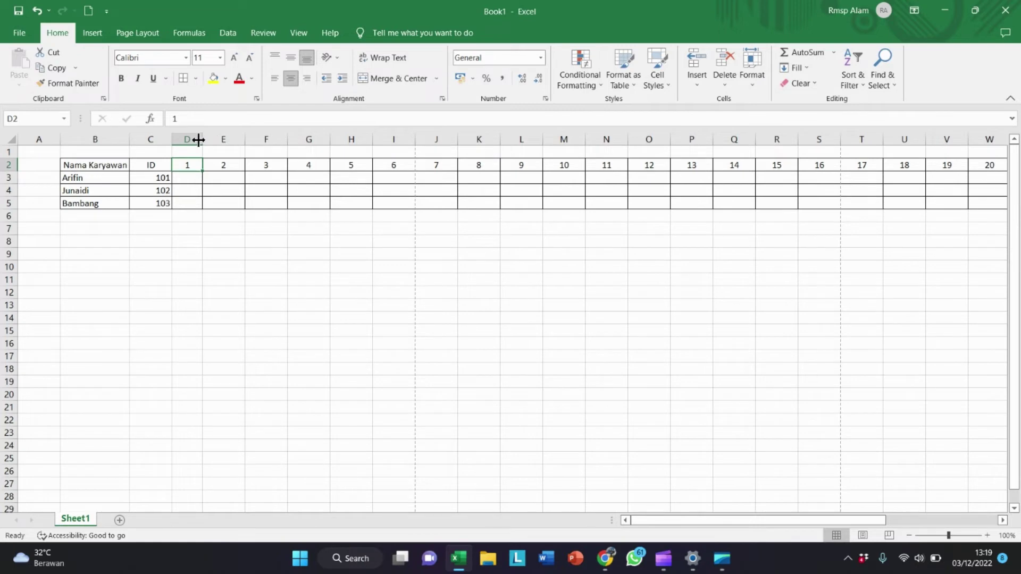
left_click(198, 179)
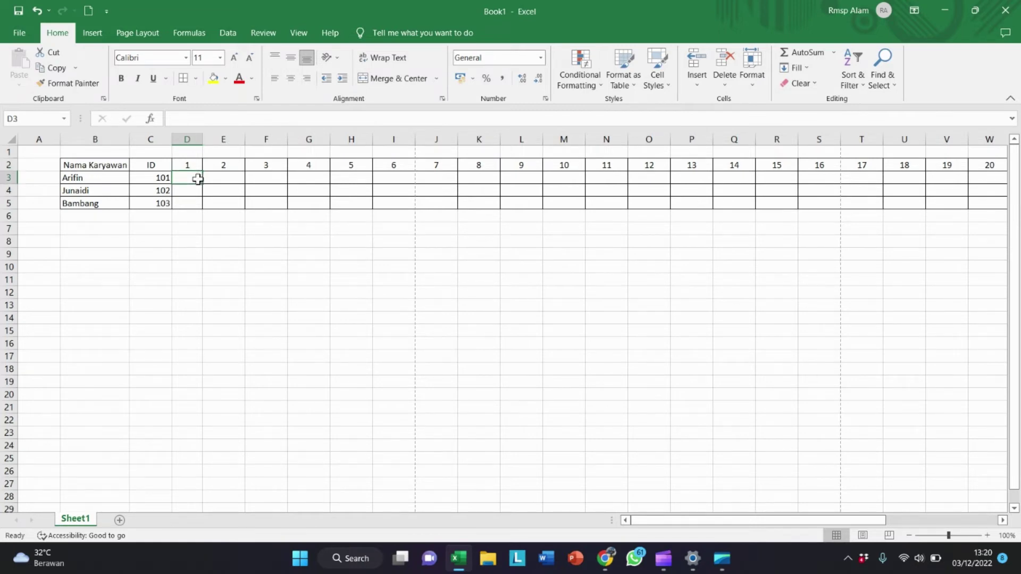
left_click(233, 183)
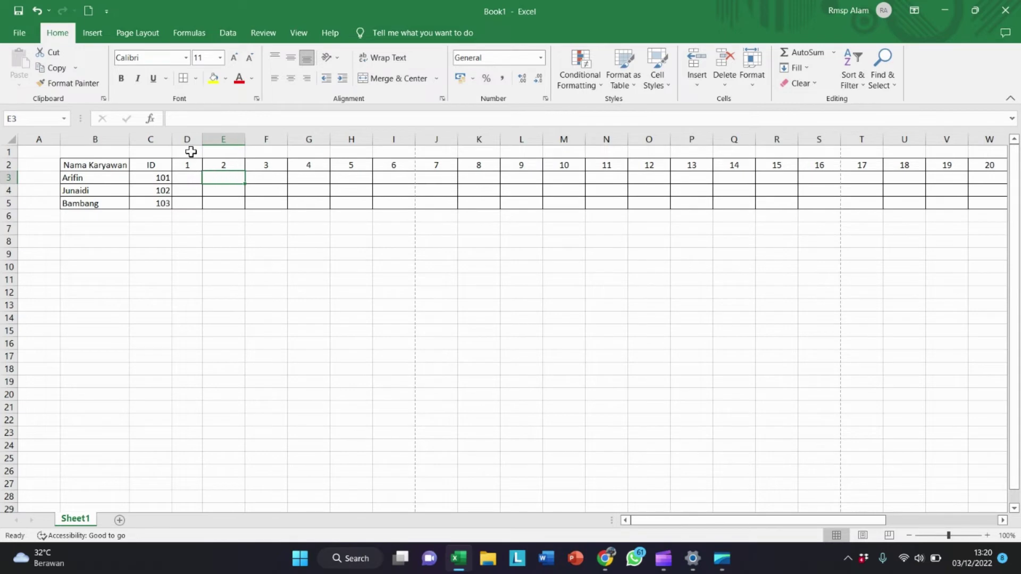
left_click(226, 189)
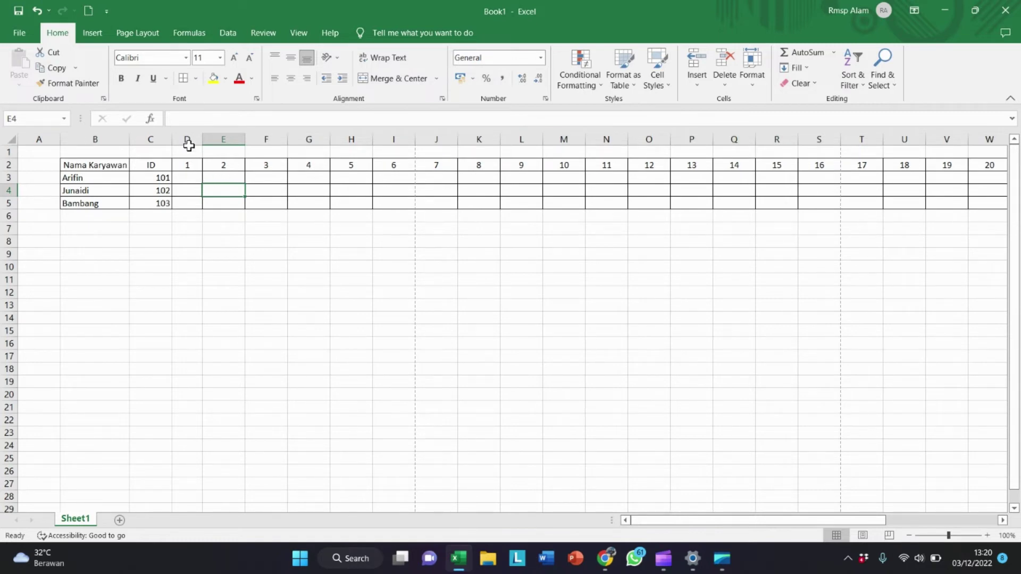
left_click(196, 163)
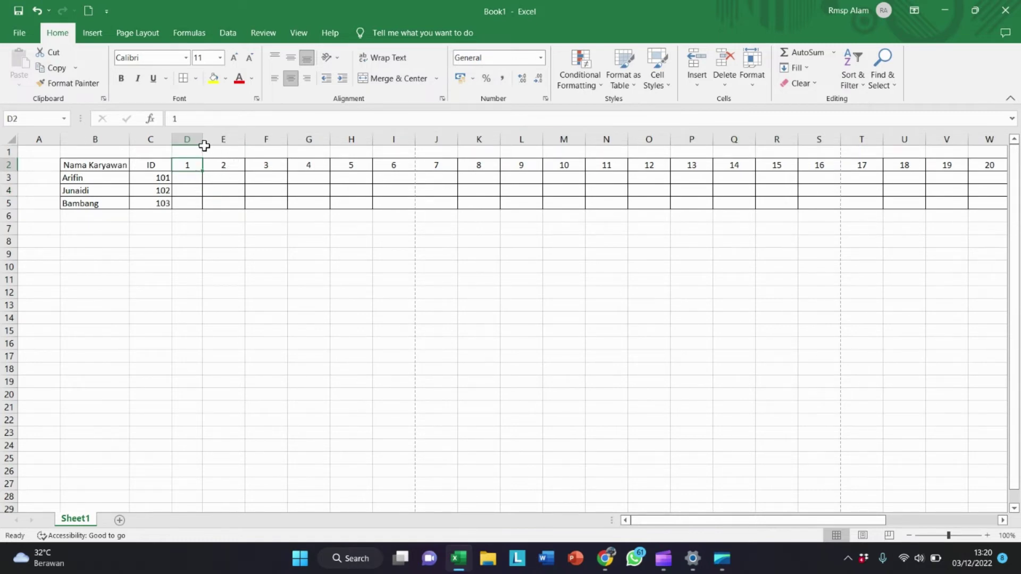
Step: Select the block from D2 to U5, narrow column D slightly further, and clear the selection
left_click_drag(192, 162, 641, 164)
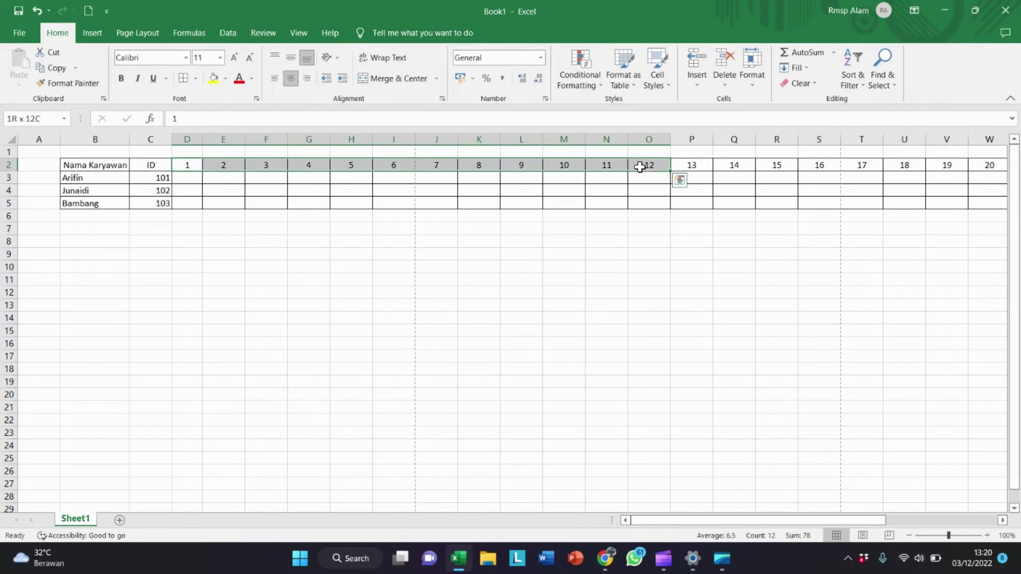
left_click(198, 189)
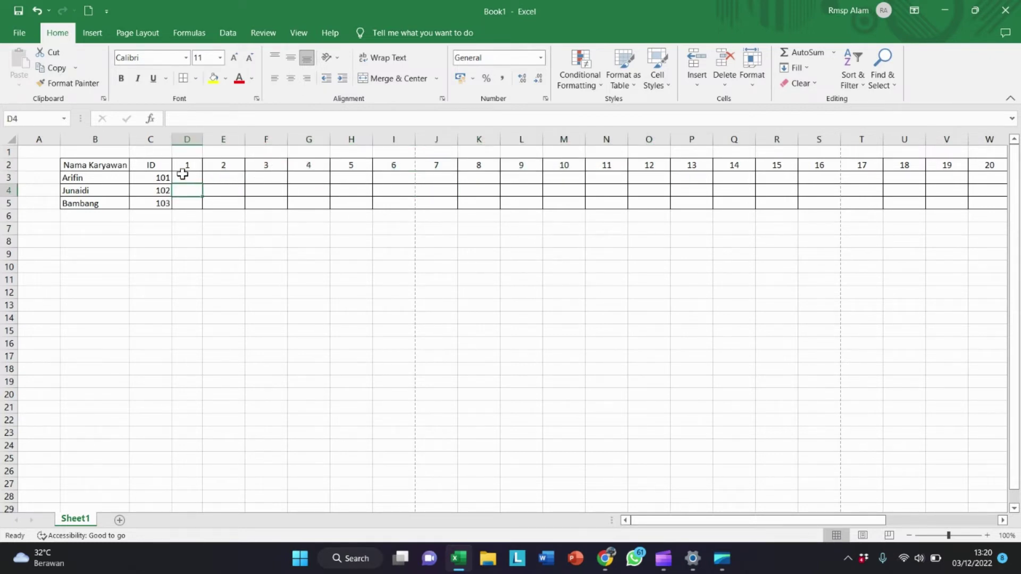
left_click_drag(183, 173, 873, 213)
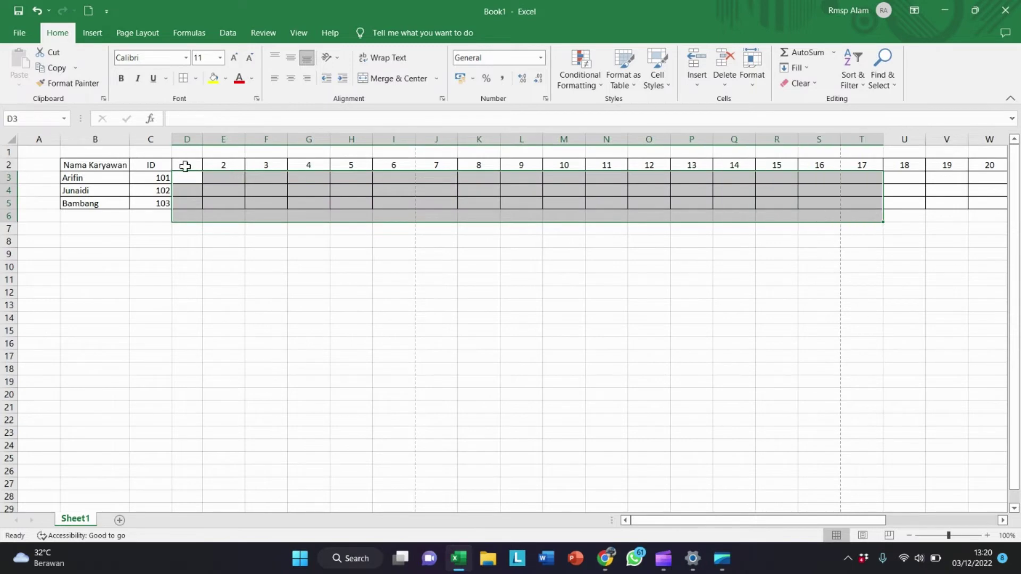
left_click(185, 166)
left_click(916, 209, "shift")
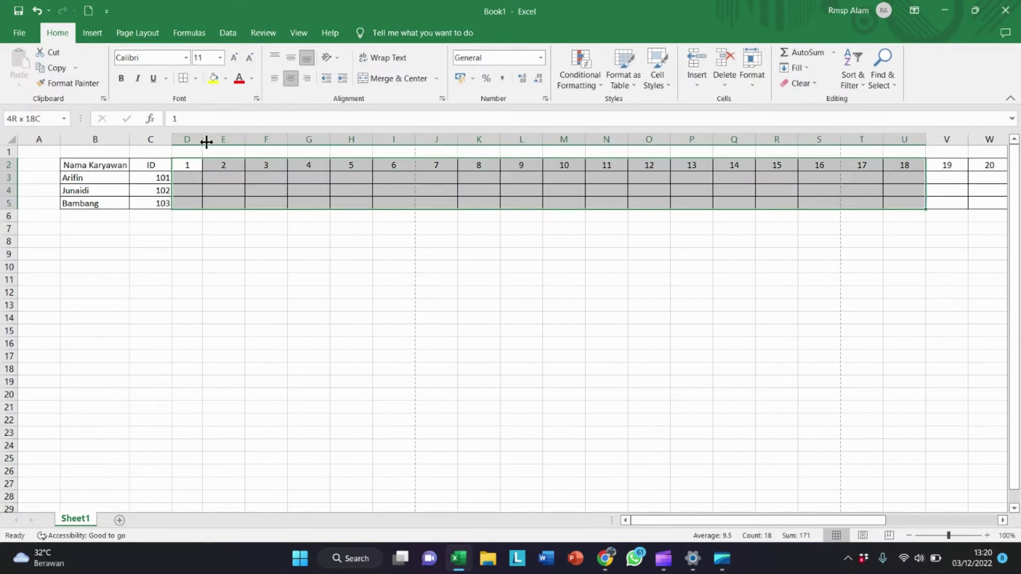
left_click_drag(202, 141, 200, 141)
left_click(246, 179)
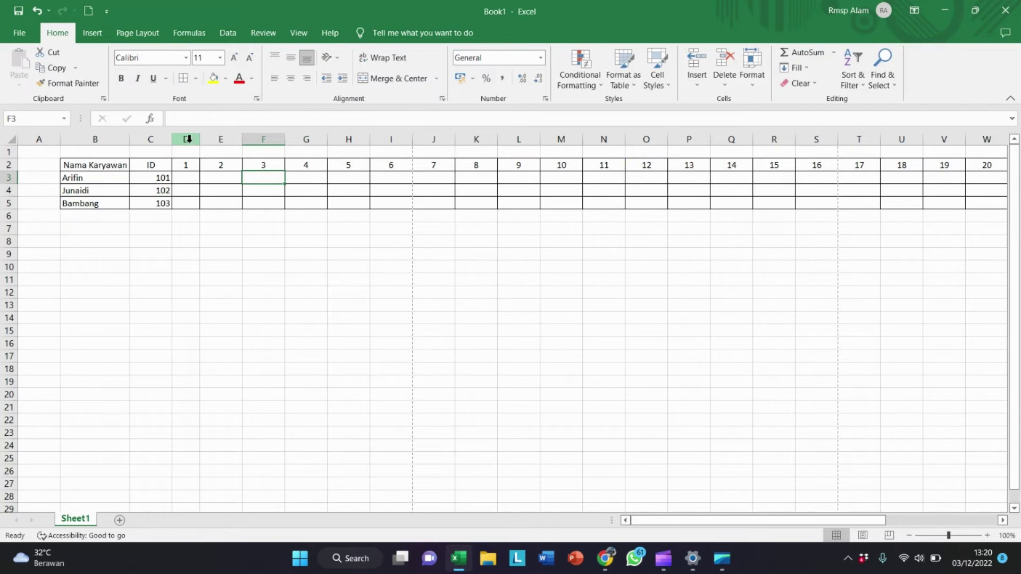
Step: Select the whole columns D to J together, and clear the selection
left_click(189, 142)
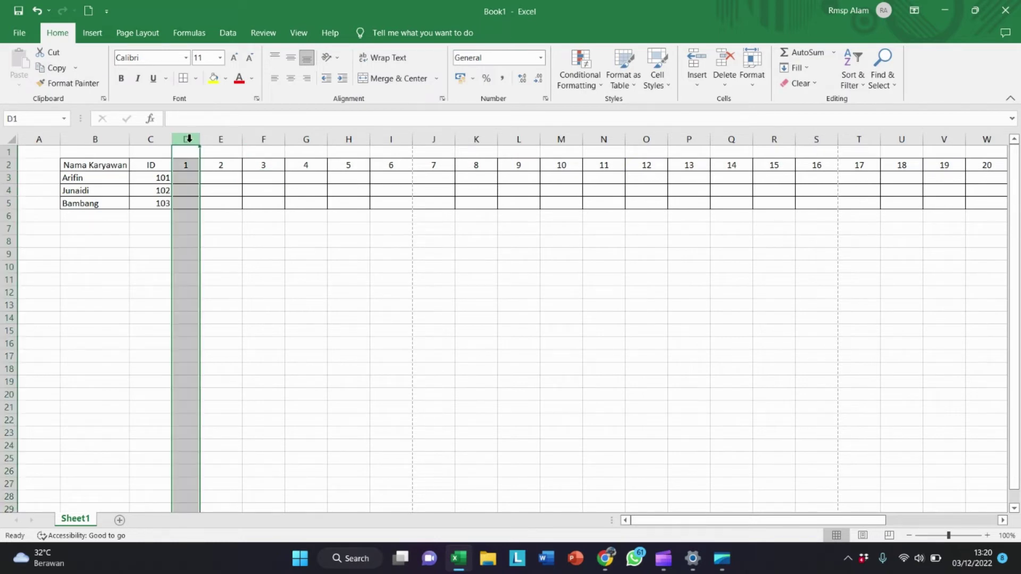
left_click(218, 177)
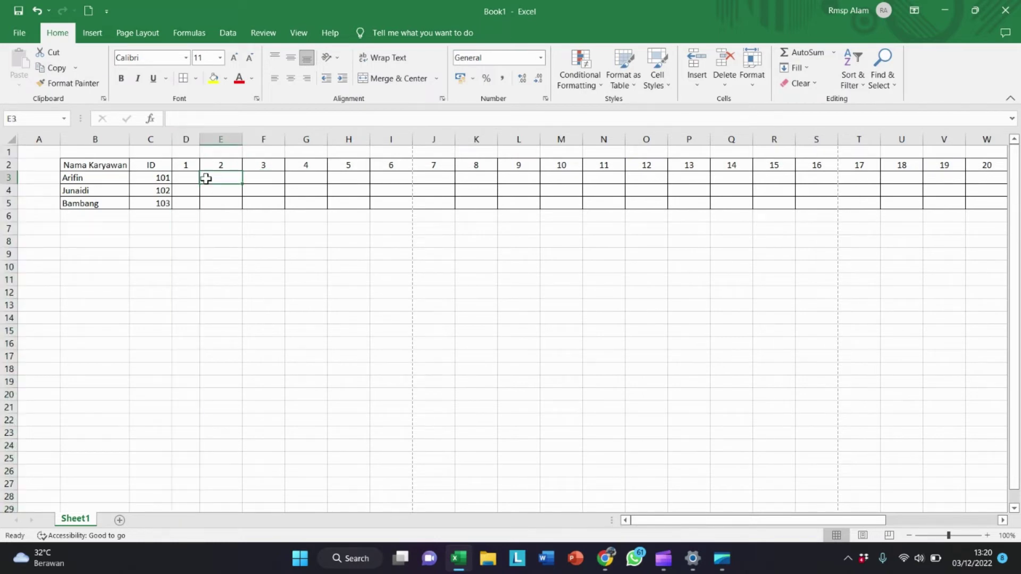
left_click(192, 138)
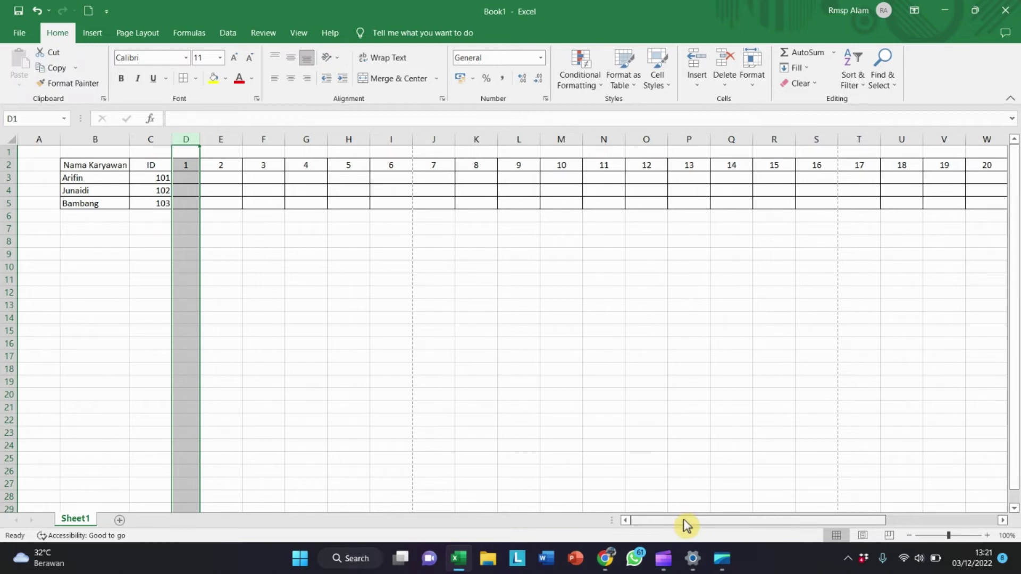
left_click(442, 139, "shift")
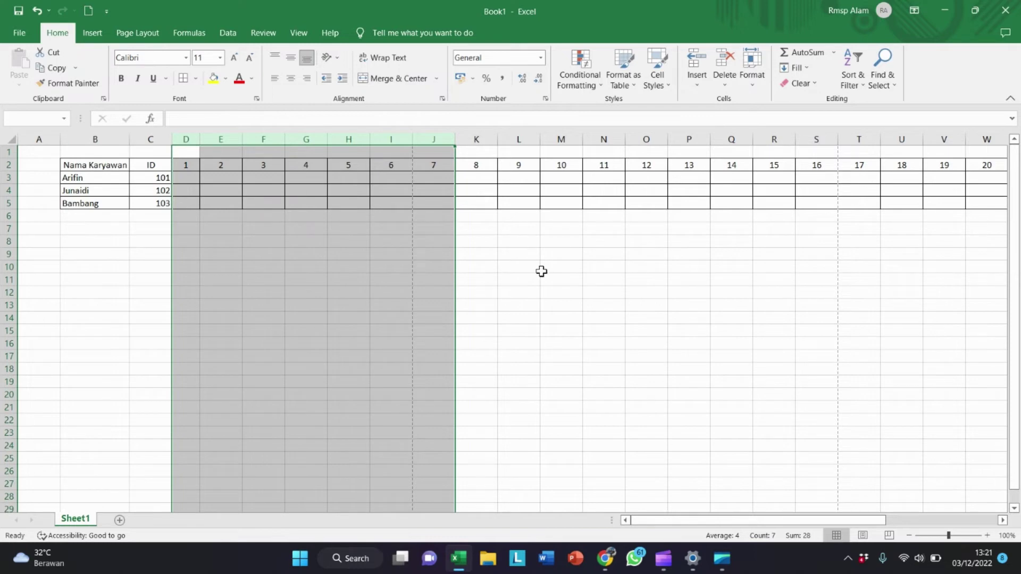
left_click(591, 206)
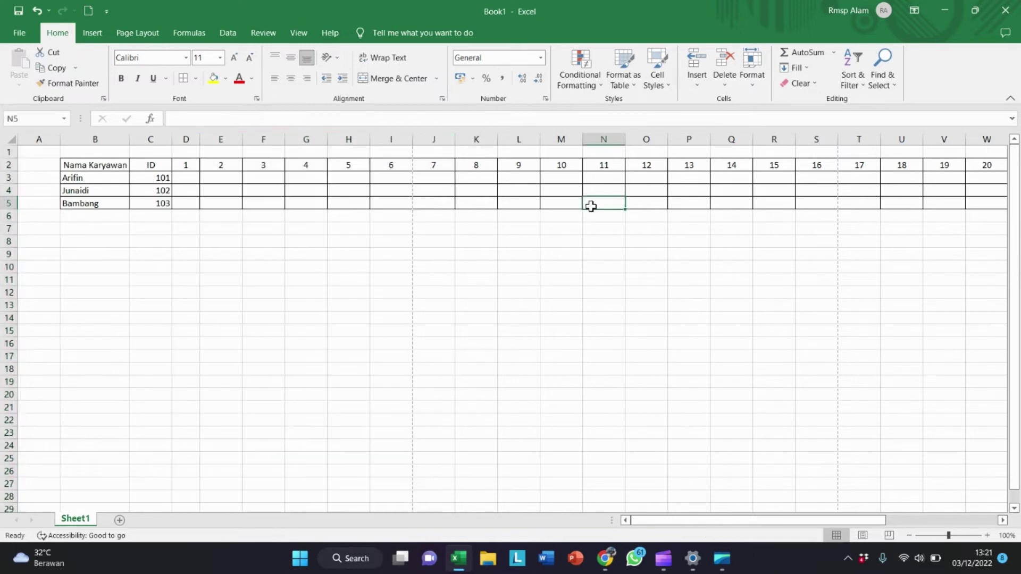
left_click_drag(741, 520, 690, 523)
Step: Give all columns from D to AG, under the headings 1 to 30, the same narrow width
left_click(186, 139)
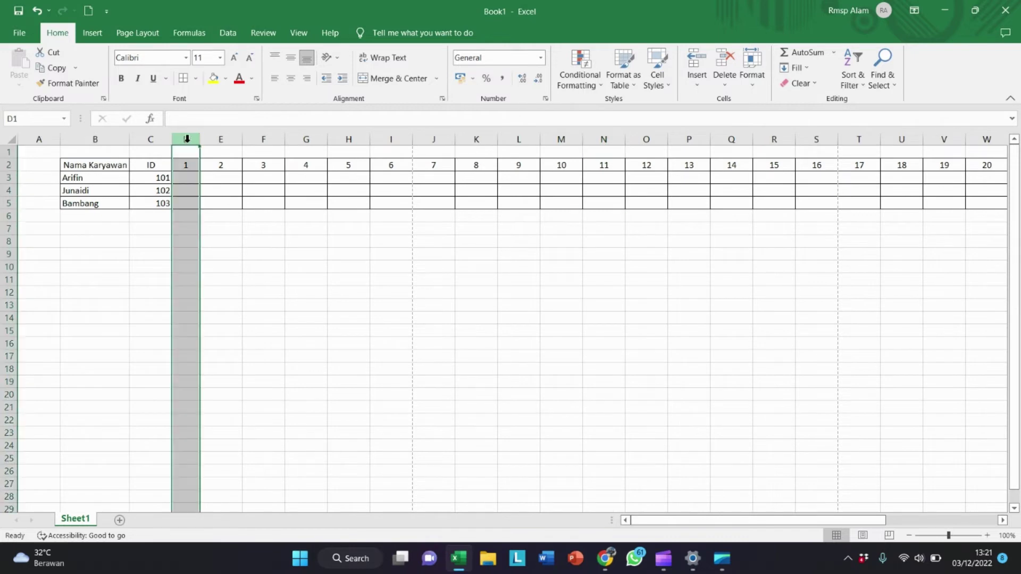
left_click_drag(656, 520, 820, 523)
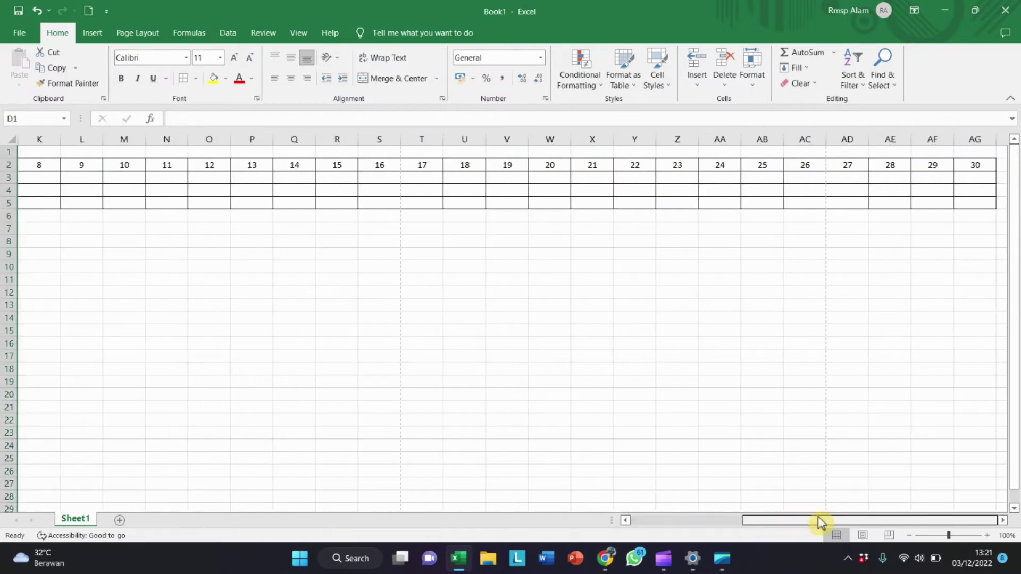
left_click(976, 139, "shift")
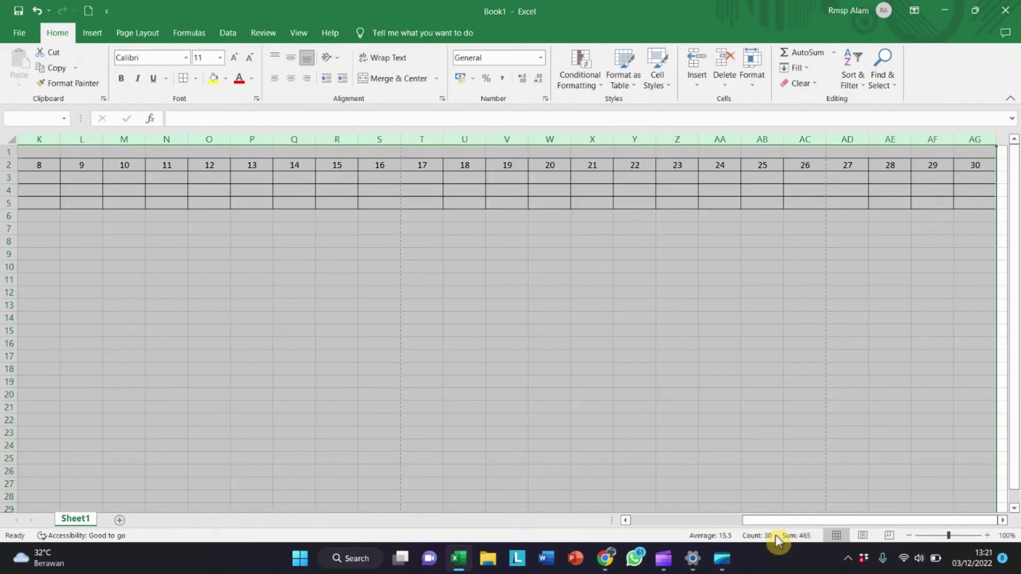
left_click_drag(770, 520, 658, 520)
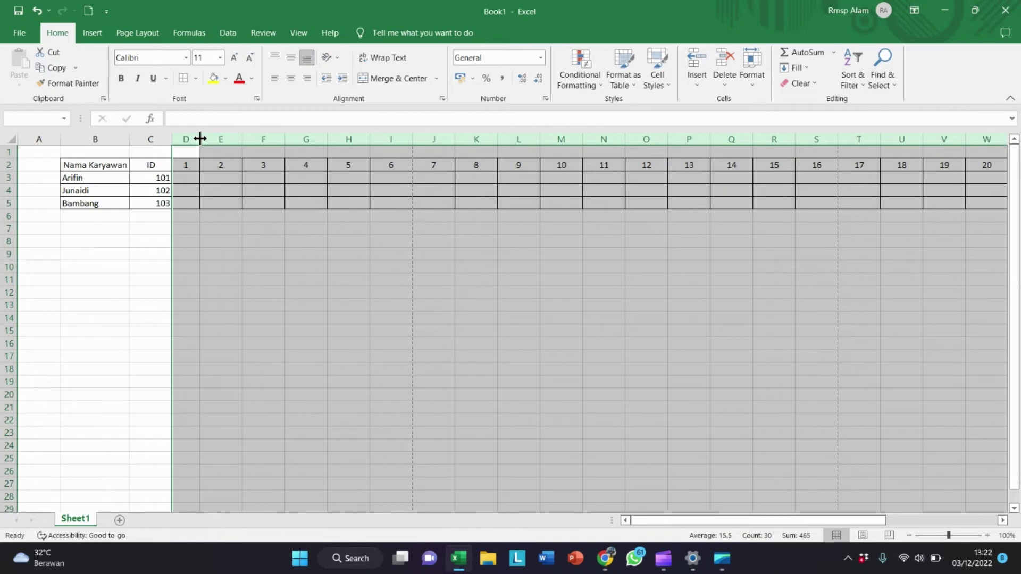
left_click_drag(200, 139, 202, 139)
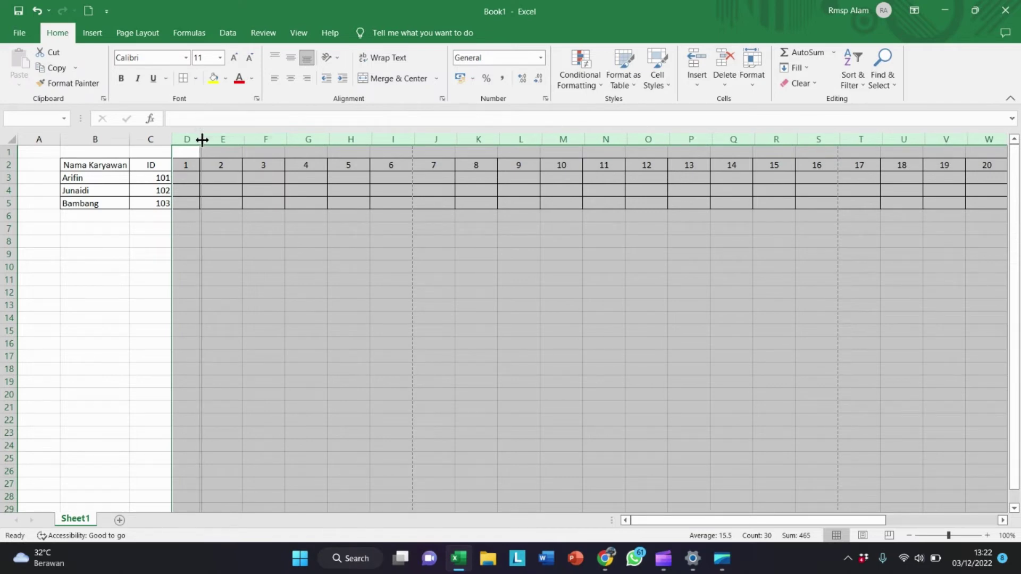
left_click(330, 177)
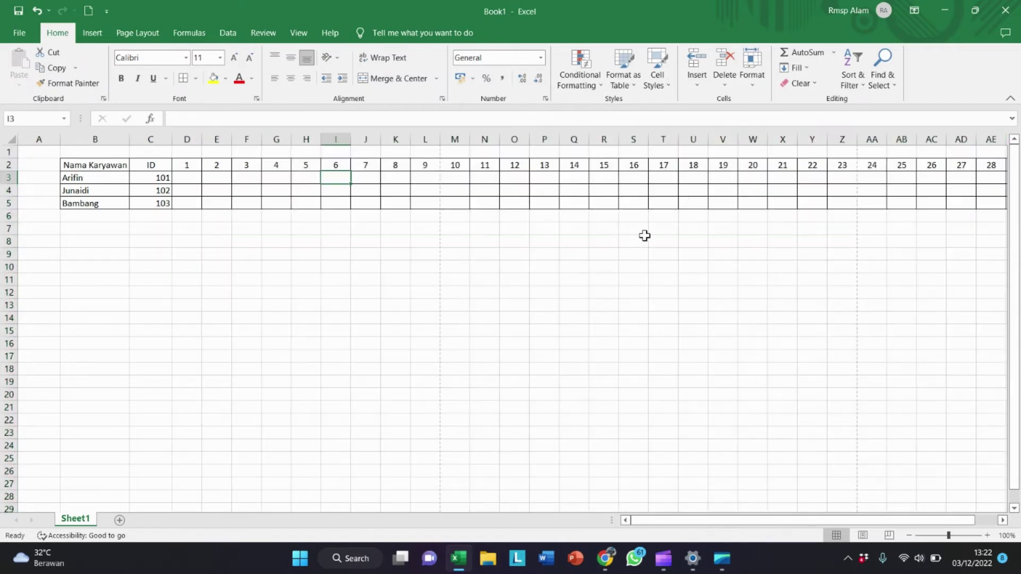
left_click(545, 216)
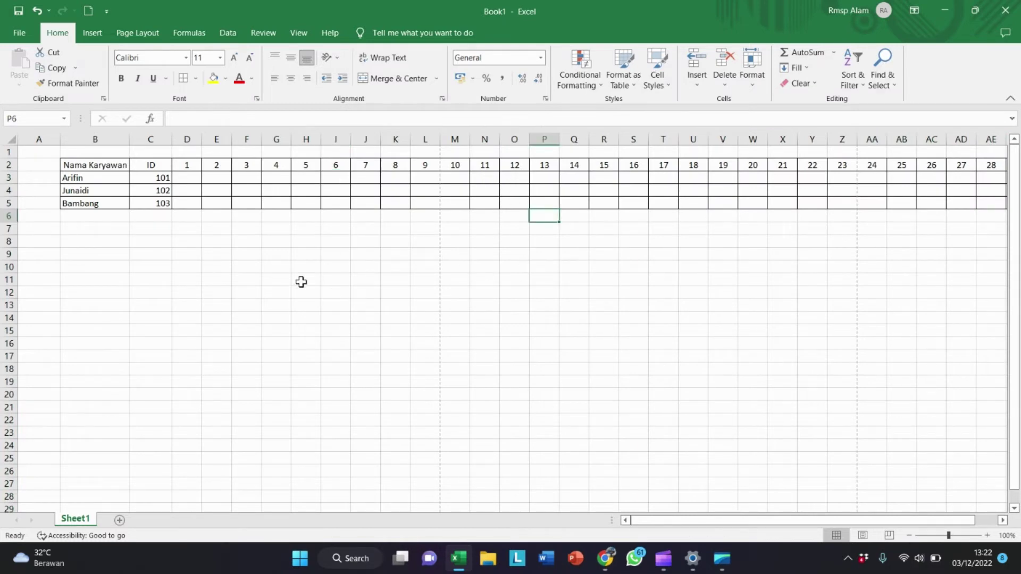
left_click(353, 204)
left_click(253, 200)
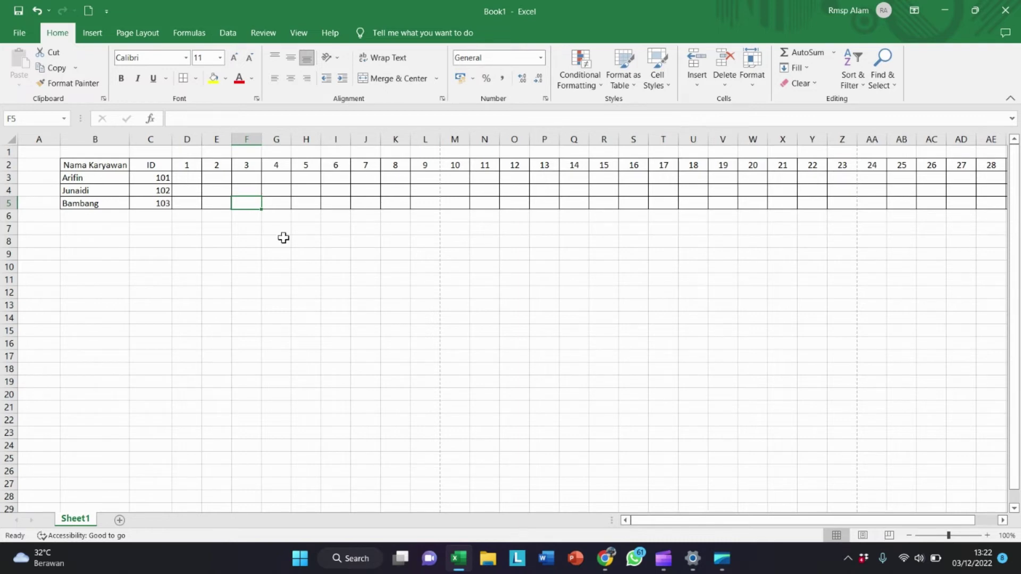
Step: Enter the title "Jadwal Karyawan" in cell B1 above the table
left_click(114, 154)
left_click(162, 227)
left_click(116, 154)
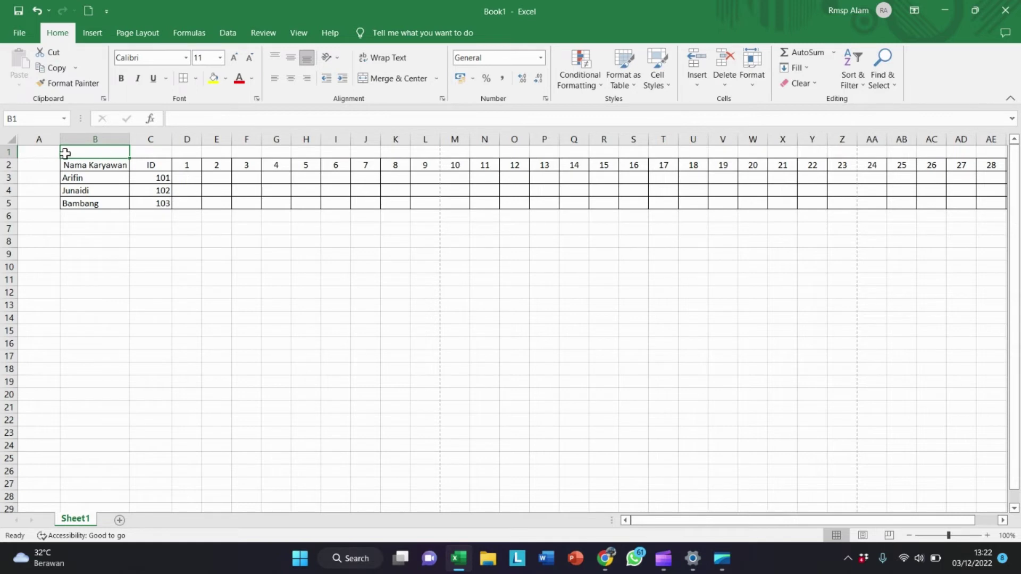
type("Jadwal")
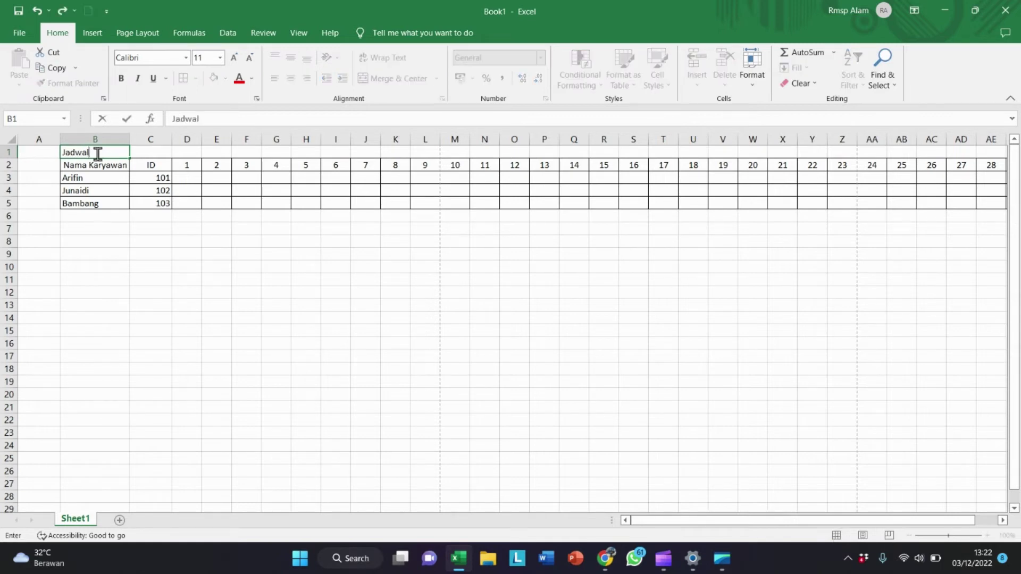
type(" Karyawan")
key("Return")
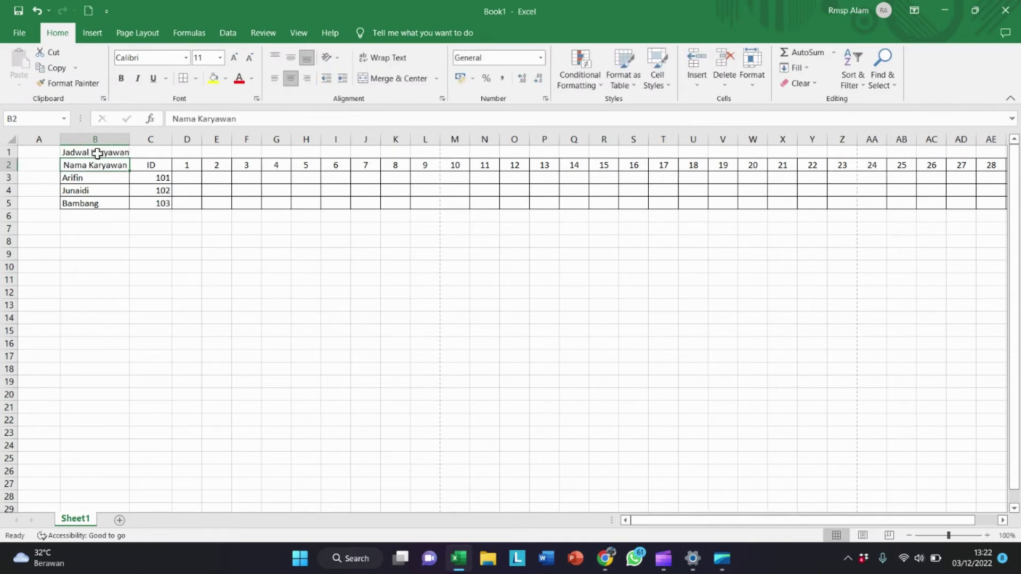
left_click(97, 153)
left_click(99, 239)
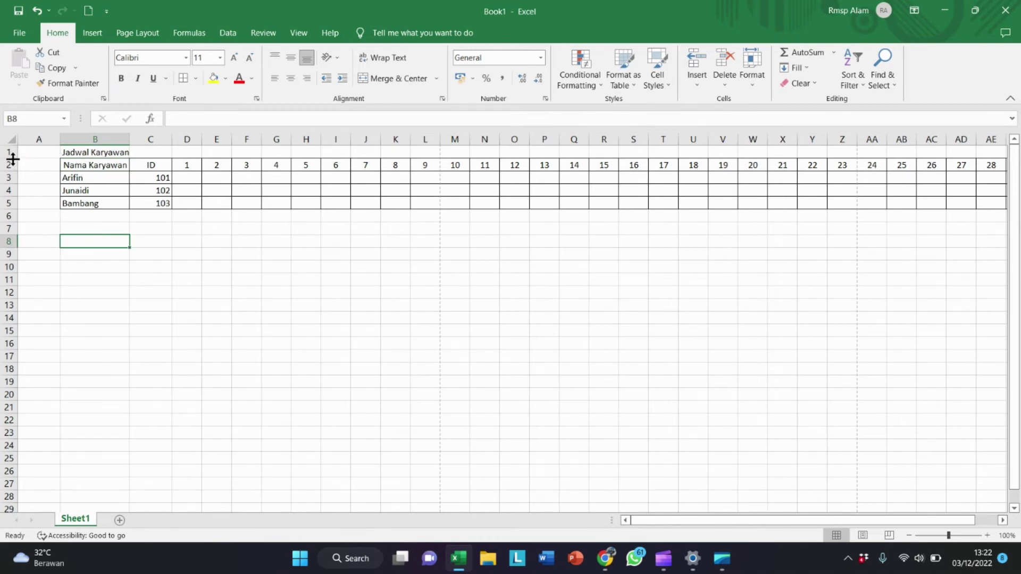
left_click(116, 150)
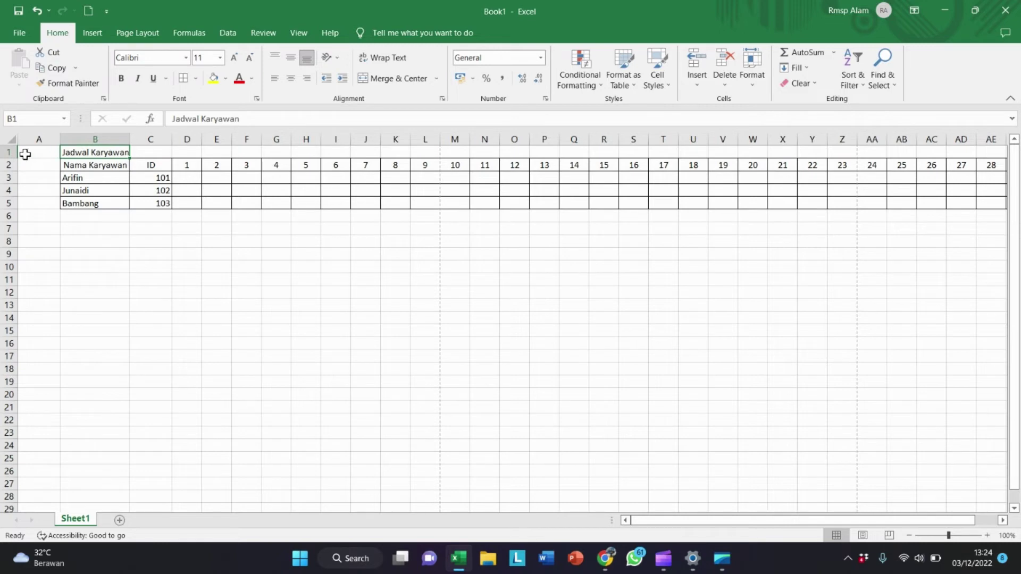
left_click(103, 176)
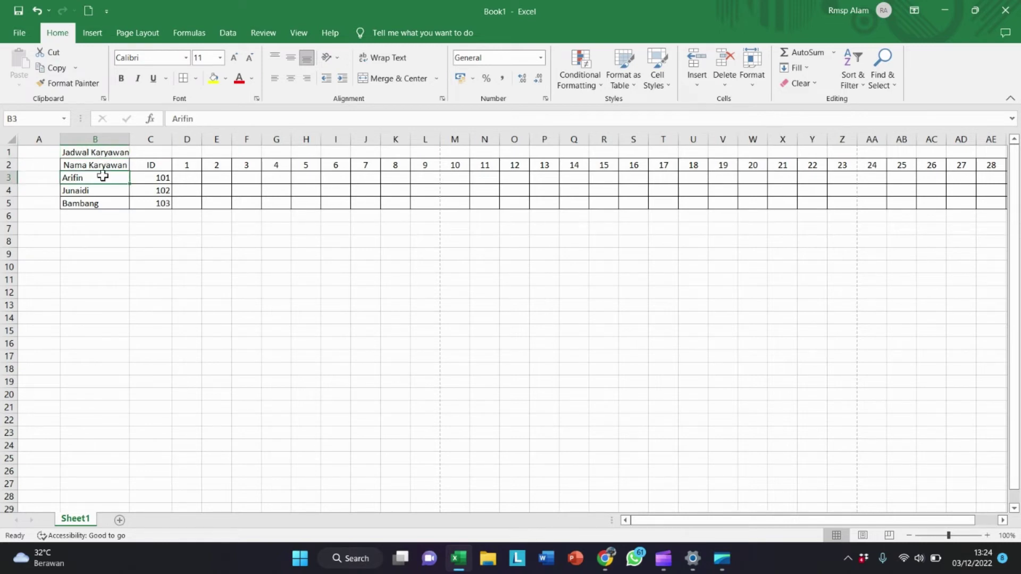
left_click(104, 151)
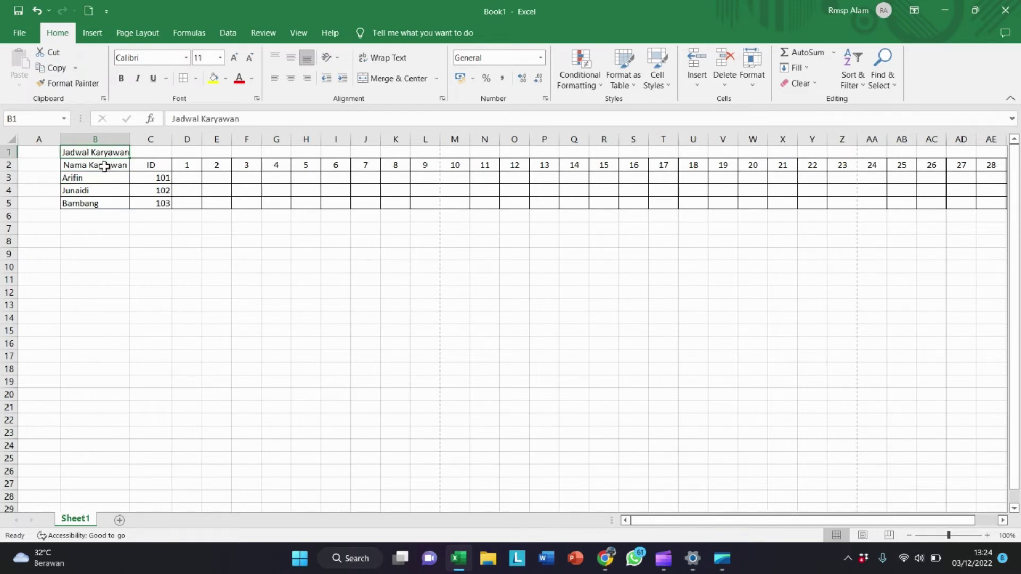
left_click(105, 167)
left_click(106, 153)
left_click(107, 165)
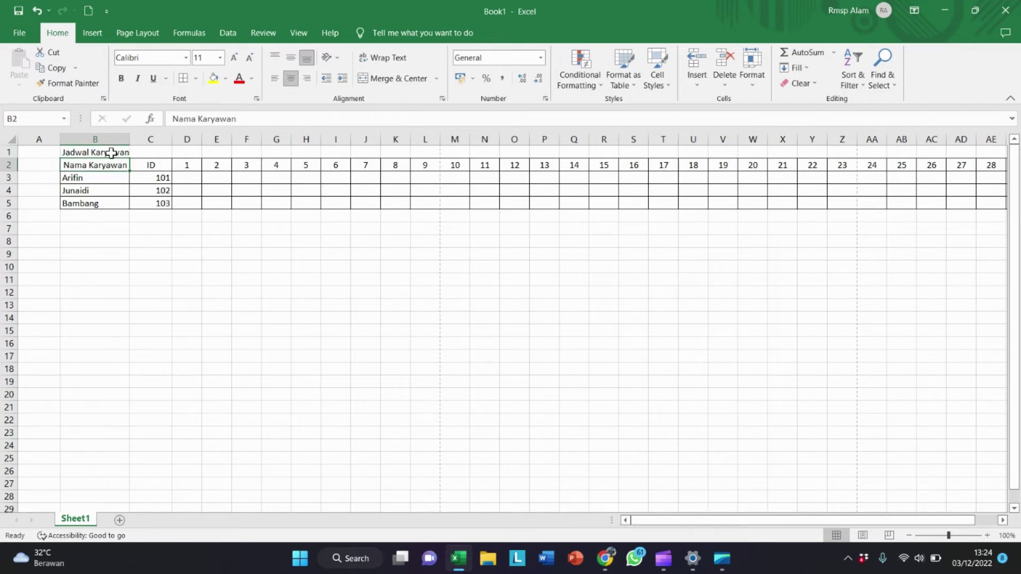
left_click(111, 153)
left_click(105, 165)
Step: Increase the height of row 1, which holds the title "Jadwal Karyawan"
left_click(111, 152)
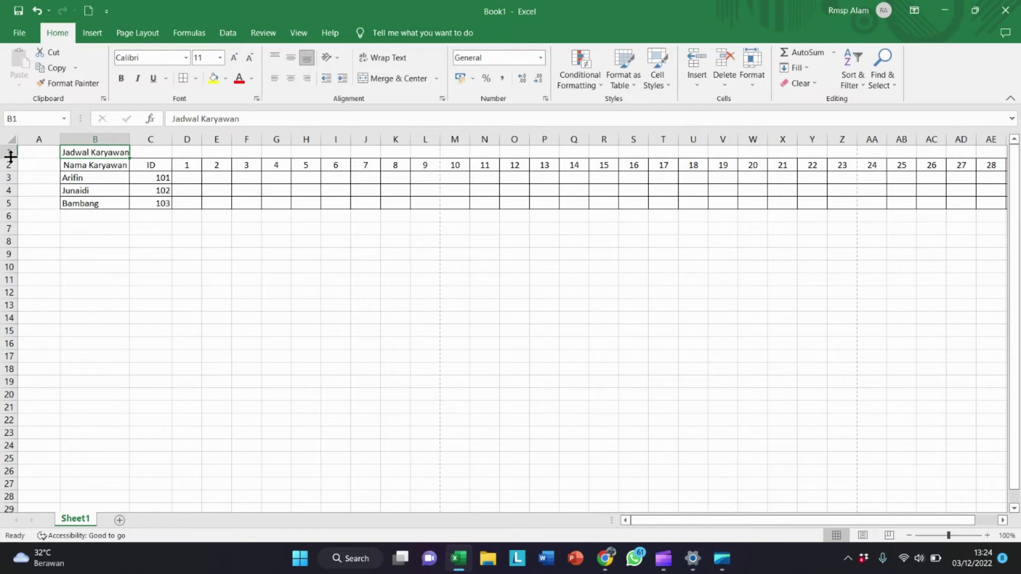
left_click_drag(10, 156, 9, 167)
left_click(80, 176)
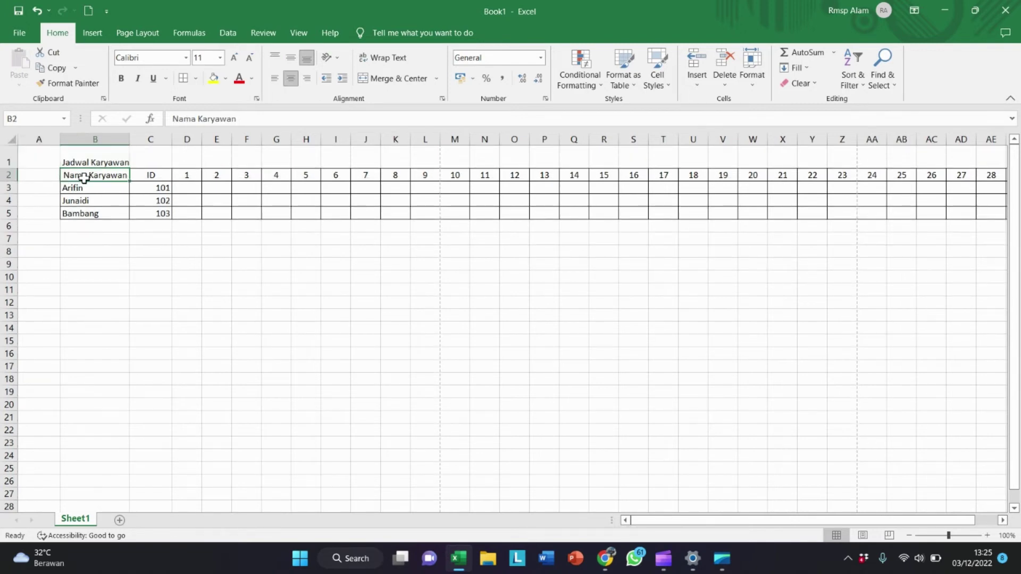
left_click(111, 162)
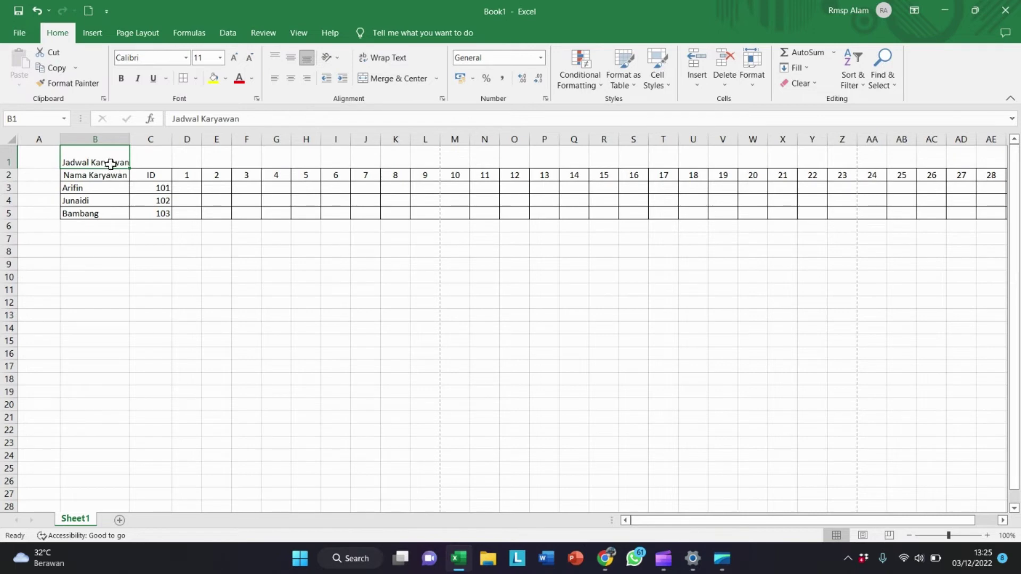
left_click(137, 157)
left_click(96, 149)
left_click(134, 174)
left_click(114, 157)
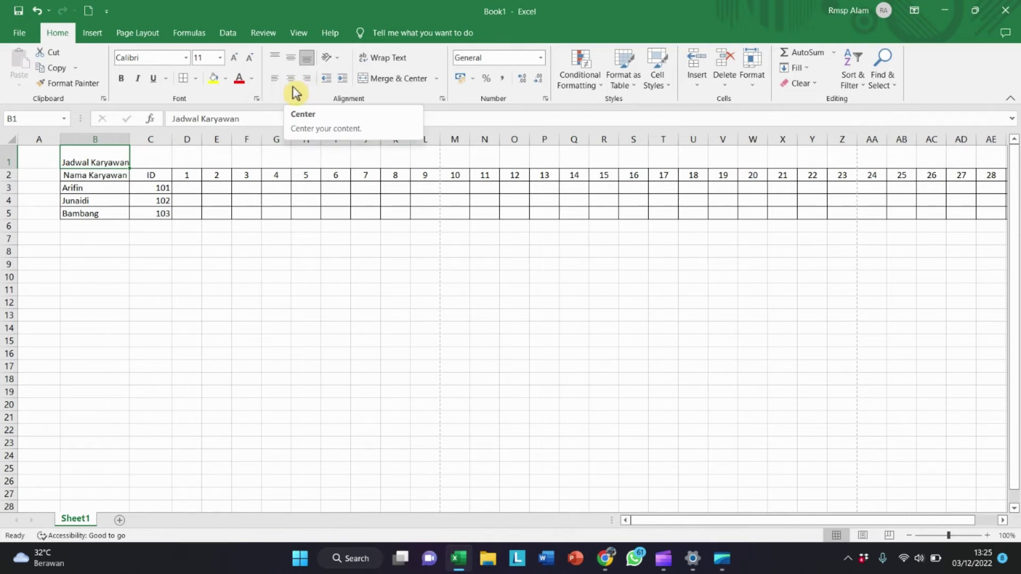
left_click(192, 172)
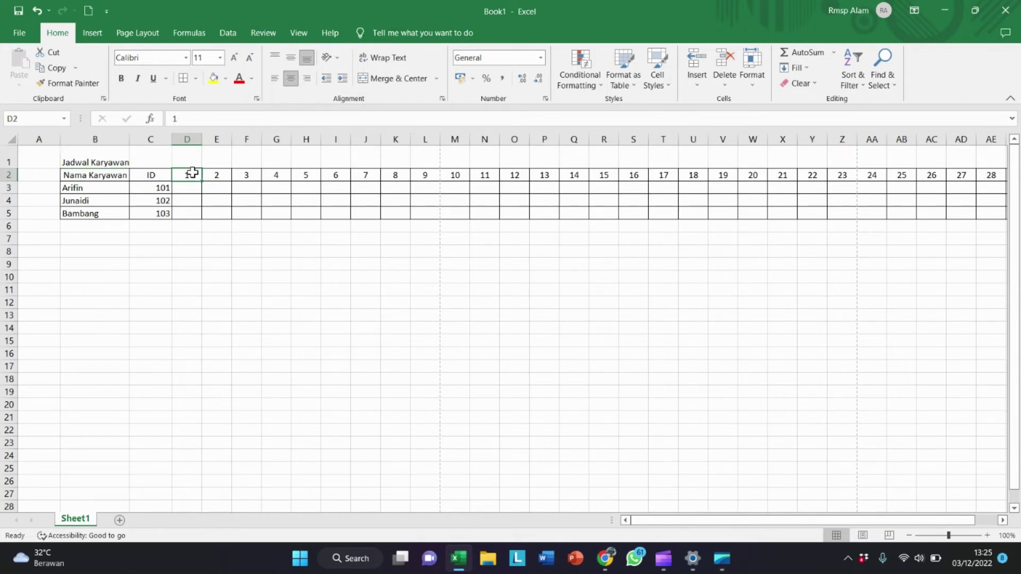
left_click(219, 175)
left_click(241, 176)
left_click(192, 176)
left_click(214, 177)
left_click(246, 176)
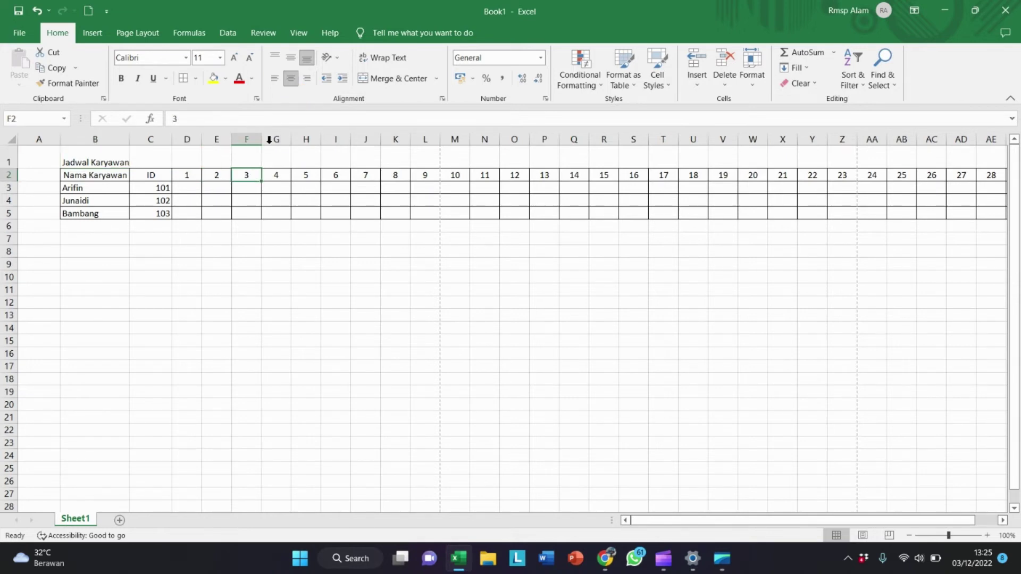
left_click(293, 77)
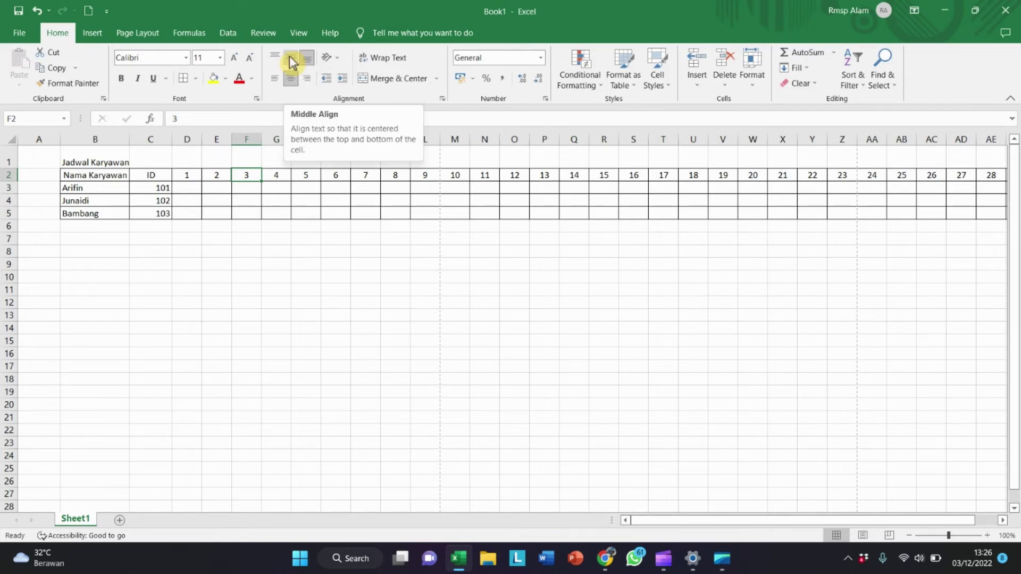
Step: Vertically centre the title "Jadwal Karyawan" in cell B1 with Middle Align
left_click(114, 158)
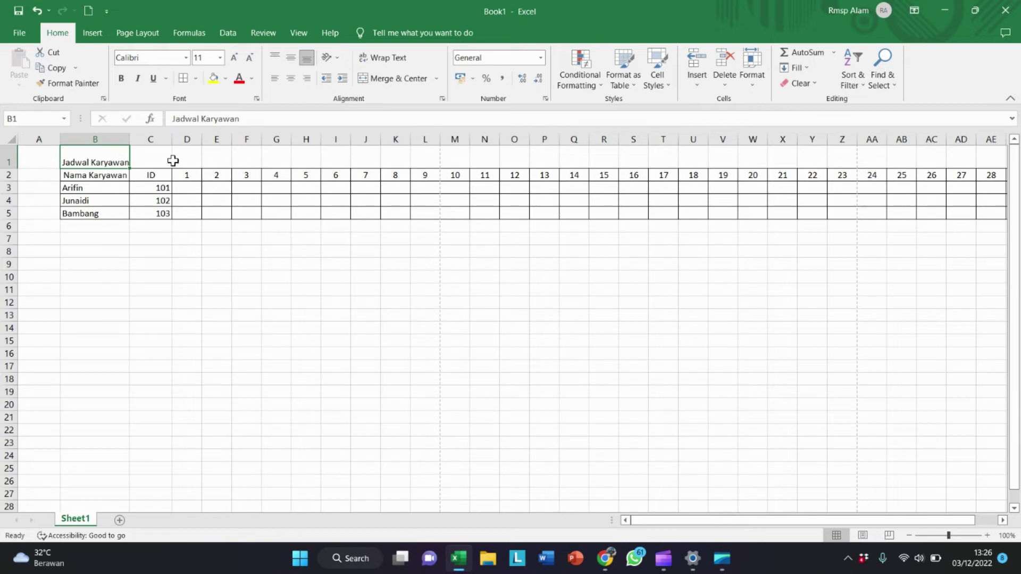
left_click(292, 58)
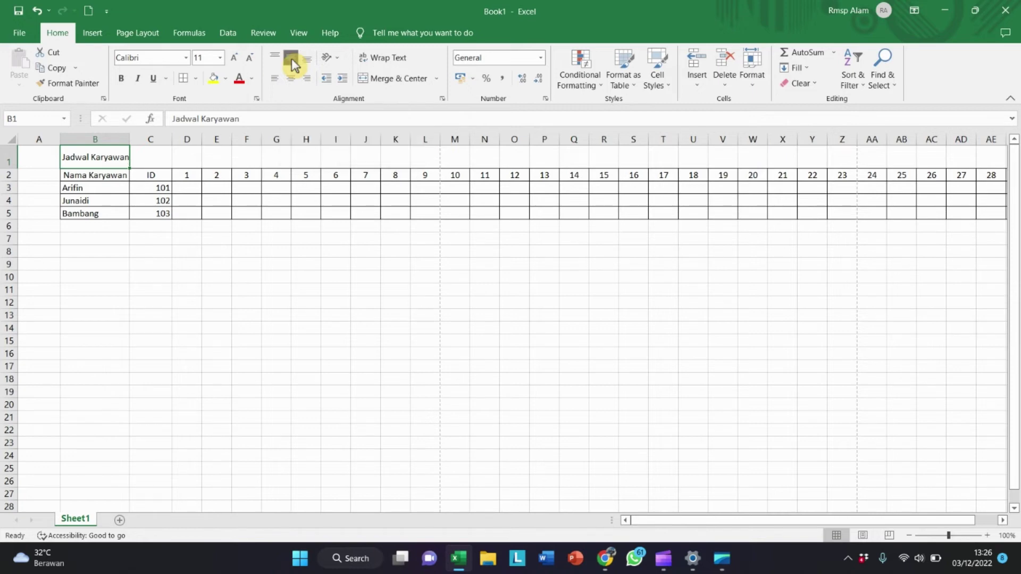
left_click(276, 161)
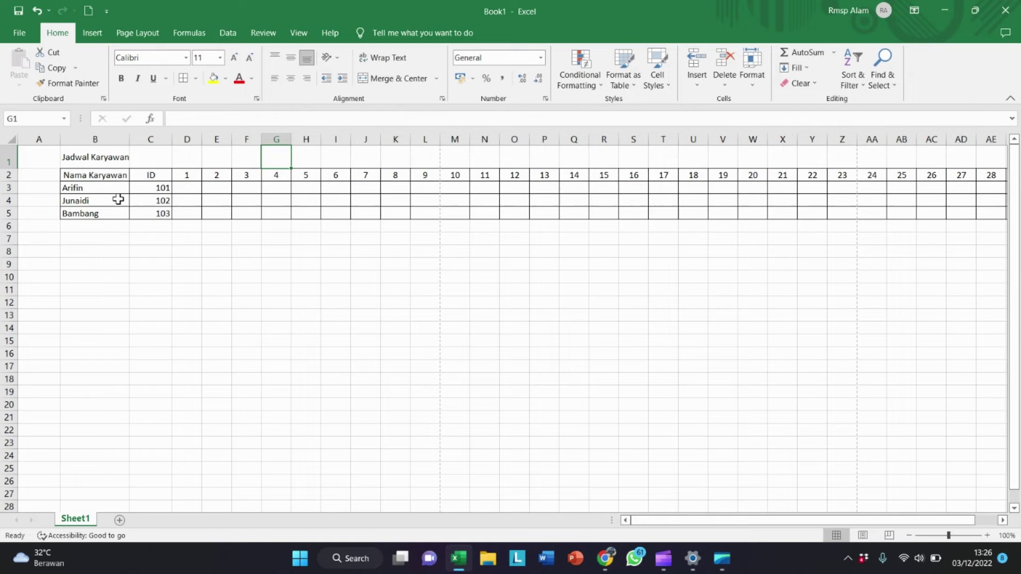
Step: Extend the title in cell B1 to "Jadwal Karyawan Satpam Penjaga Toko"
left_click(107, 157)
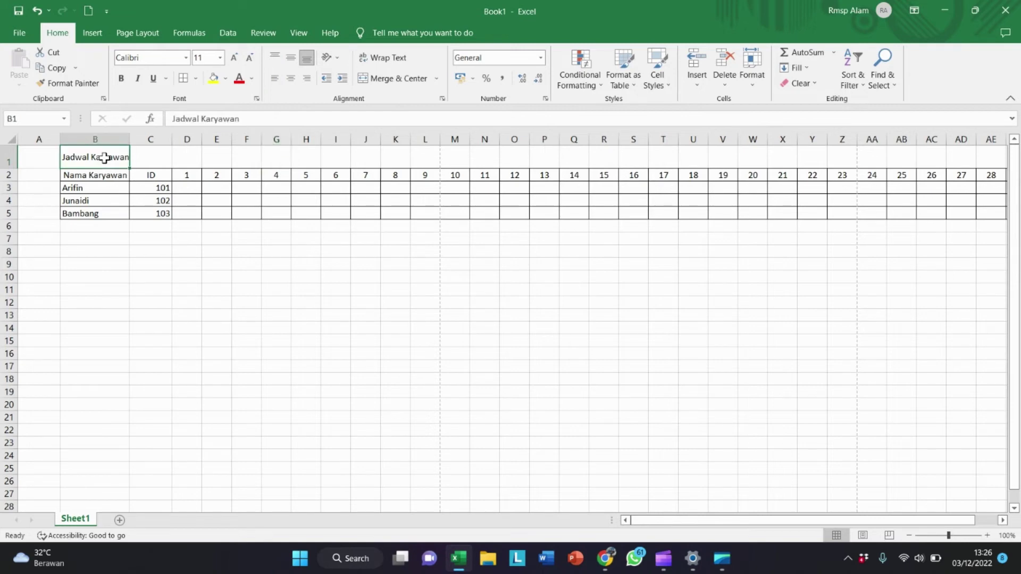
left_click(259, 113)
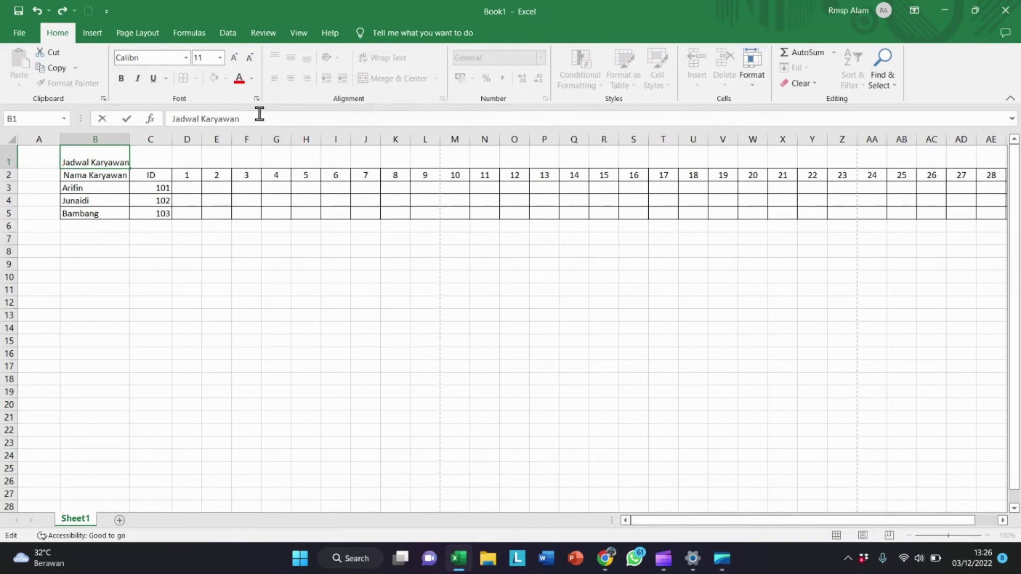
type("Satpam")
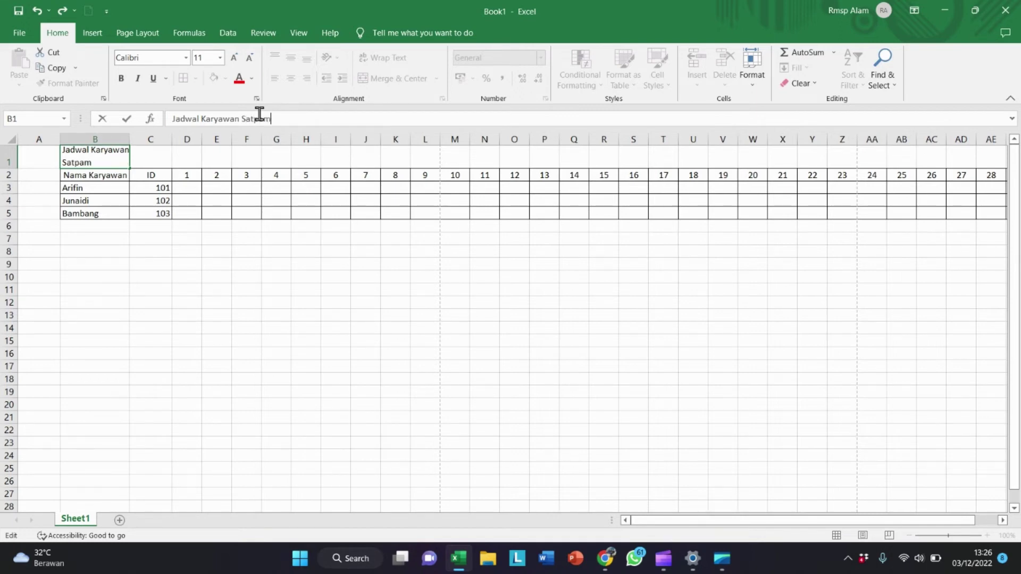
type(" Penjaga Toko")
key("Return")
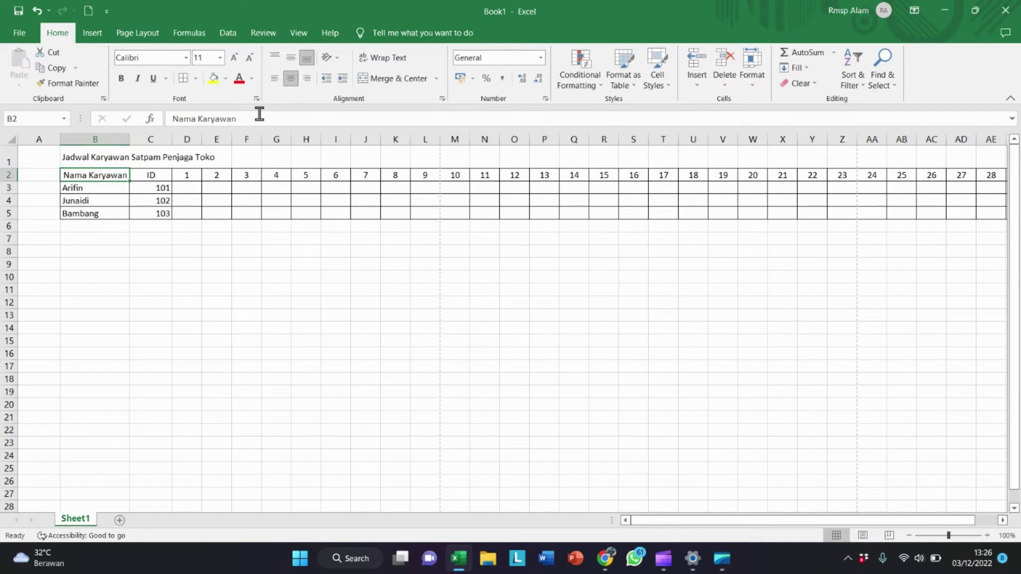
left_click(209, 215)
left_click(109, 160)
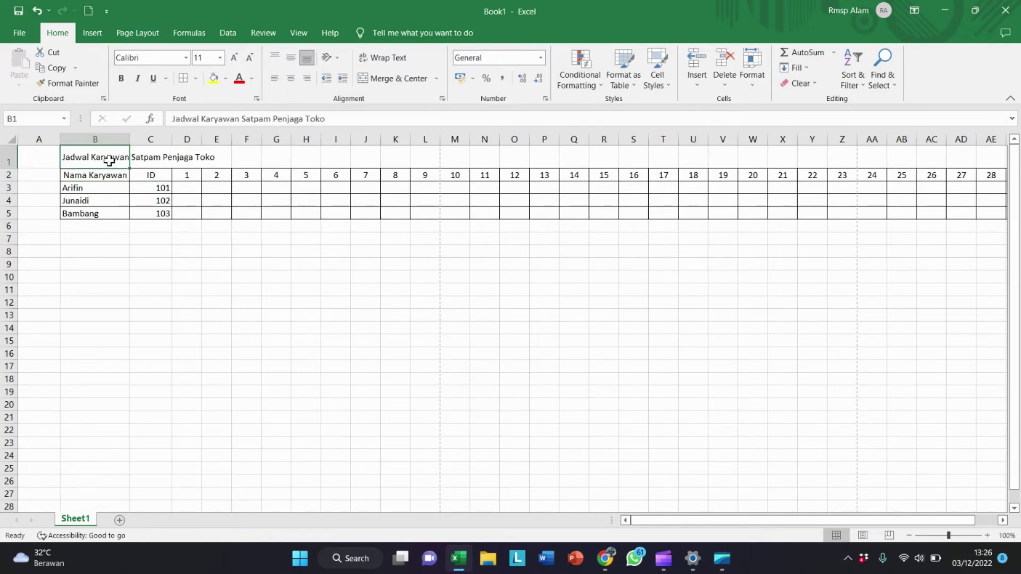
left_click(187, 161)
left_click(86, 161)
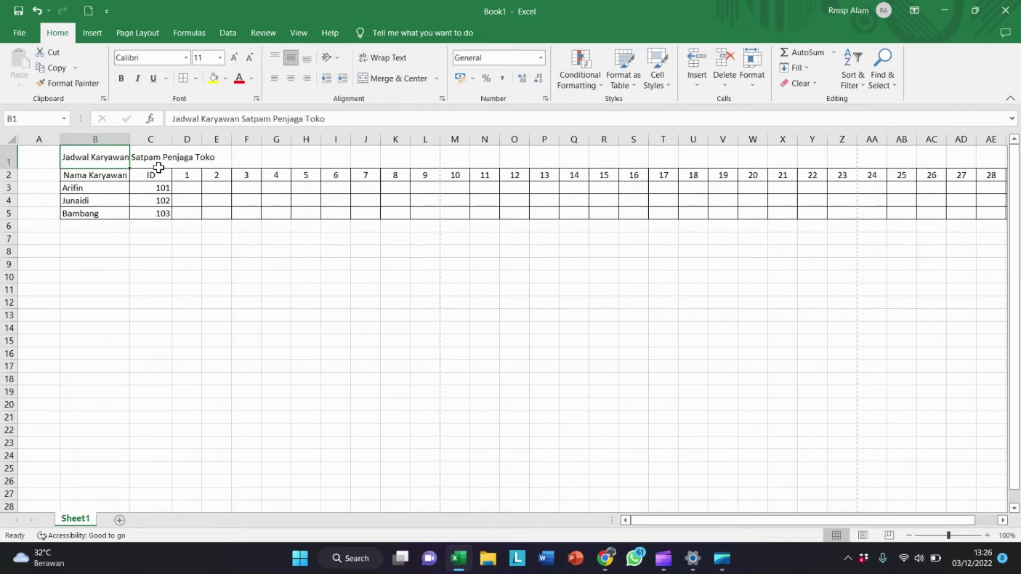
left_click(139, 161)
left_click(98, 161)
left_click(134, 190)
left_click(107, 159)
left_click(94, 175)
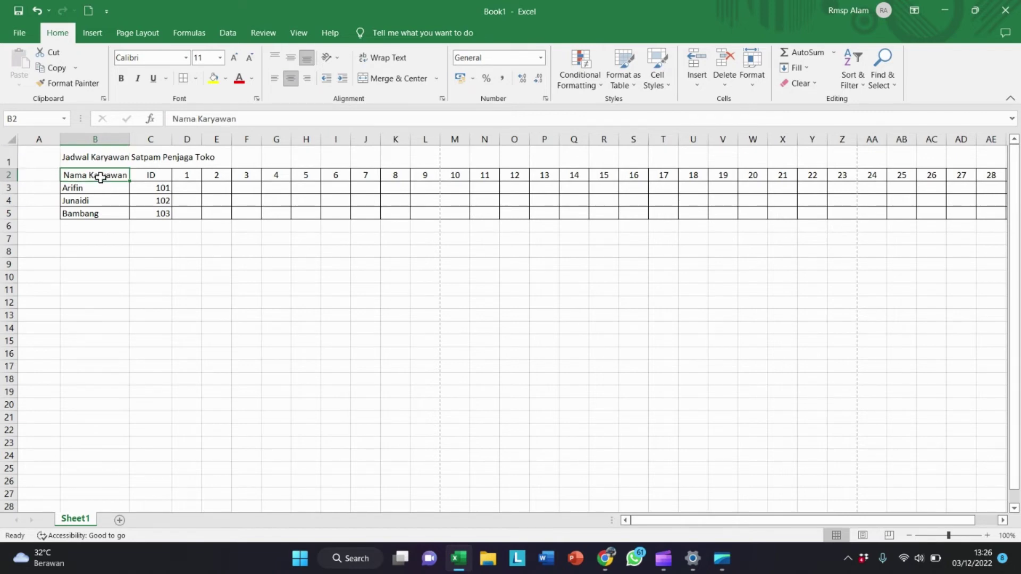
left_click(101, 159)
left_click(102, 173)
Step: Insert an empty row between the title and the table's heading row
right_click(10, 173)
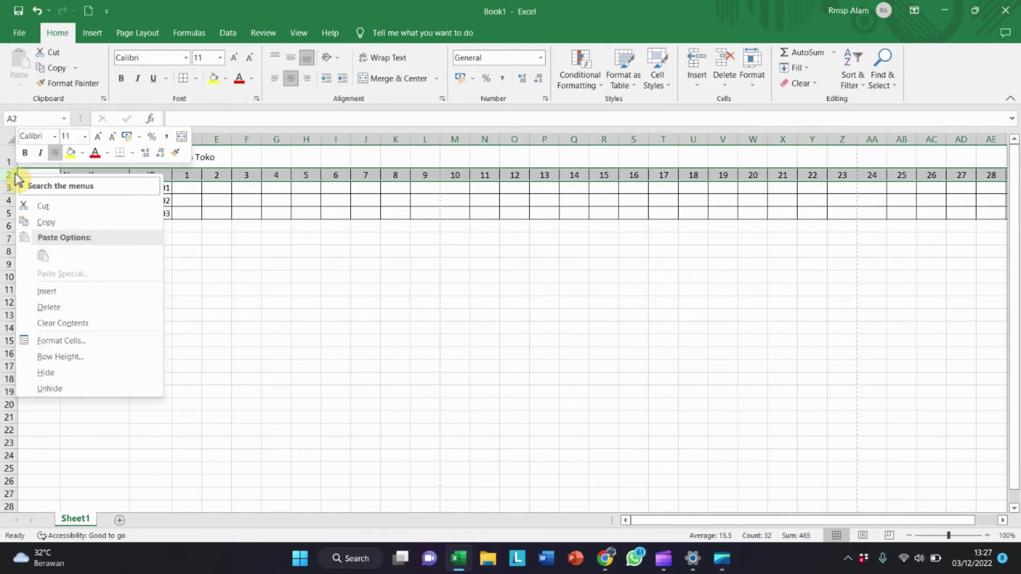
left_click(111, 296)
left_click(107, 288)
Step: Enter the subtitle "Bulan Desember 2022" in cell B2 below the title
left_click(107, 178)
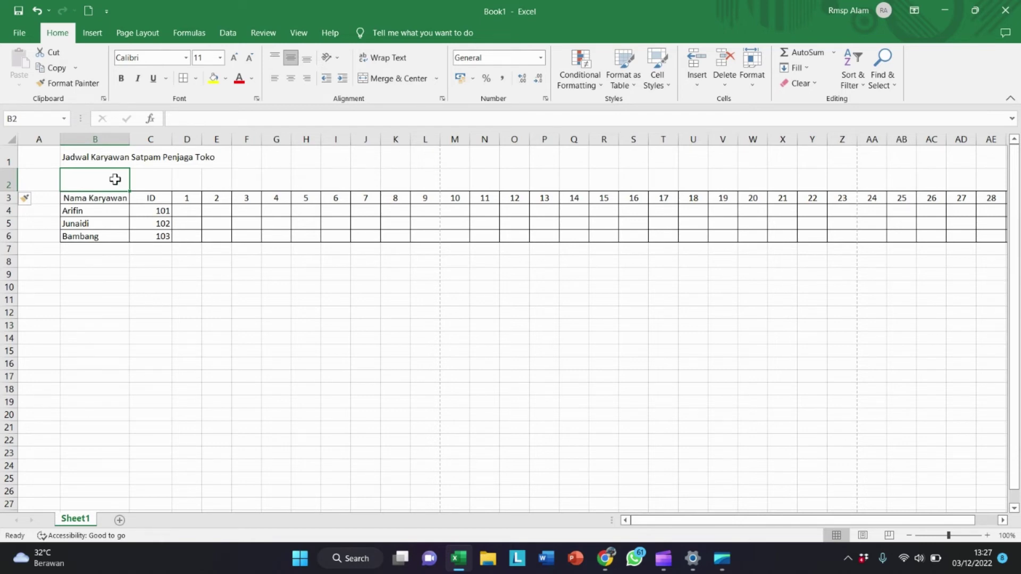
type("Bulan D")
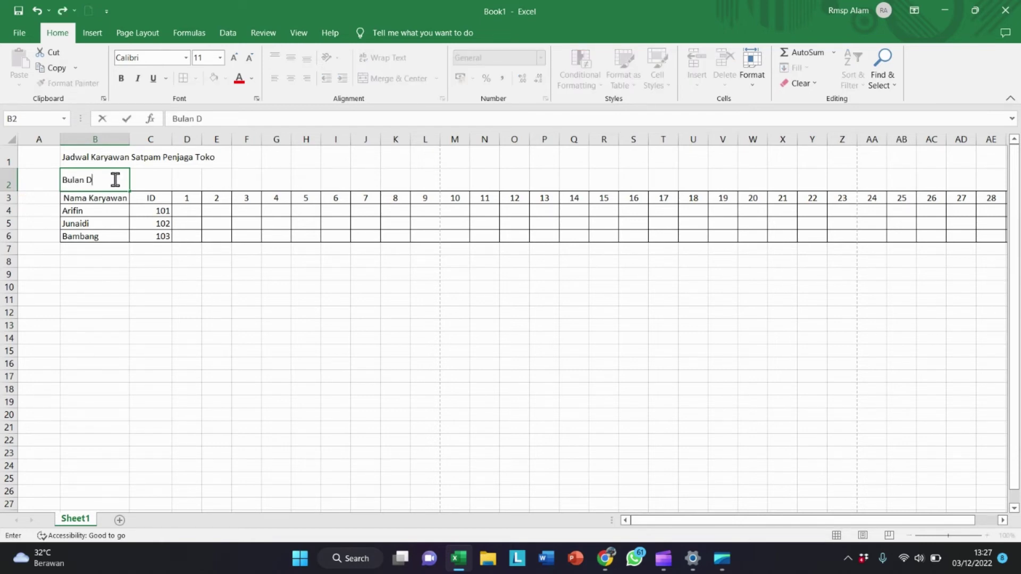
type("esember 2022")
key("Return")
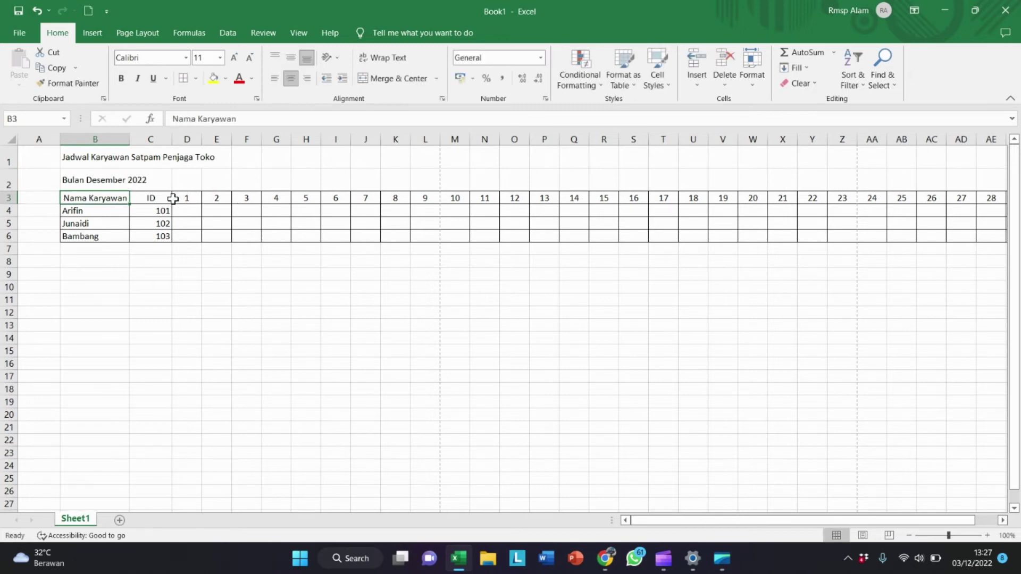
Step: Change the month in the B2 subtitle so that it reads "Bulan November 2022"
left_click(105, 178)
double_click(106, 179)
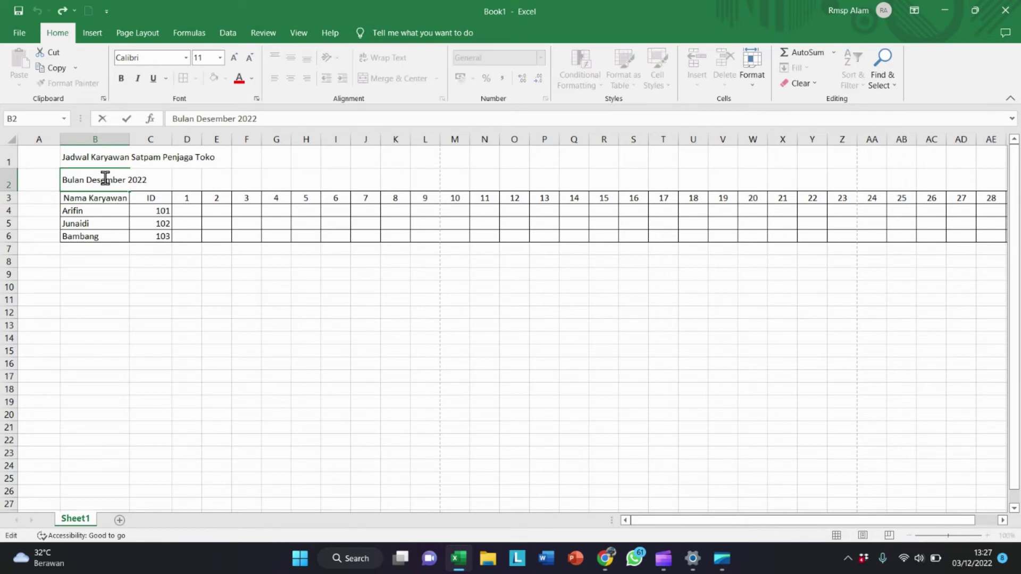
double_click(105, 178)
type("November")
key("Return")
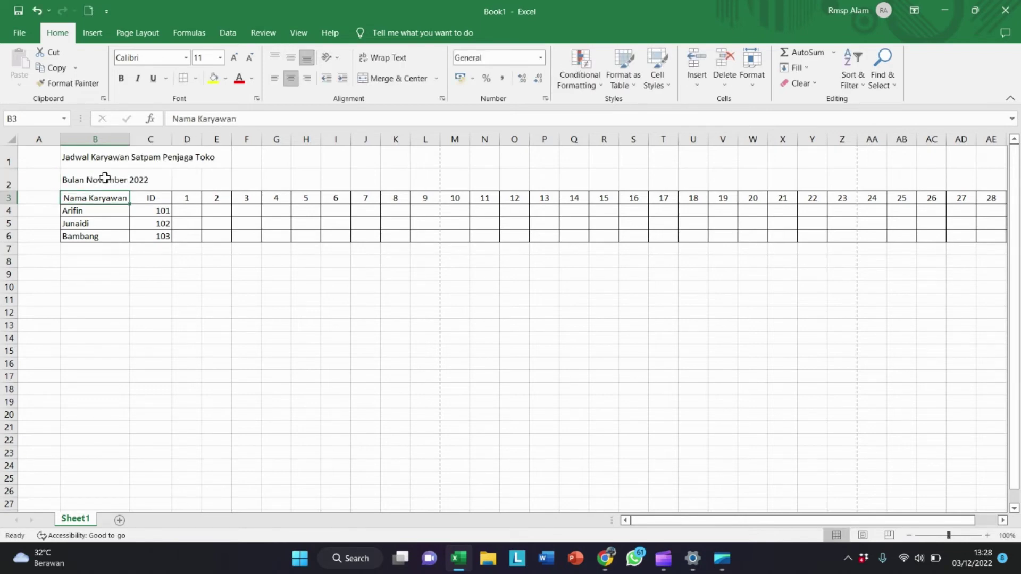
left_click(193, 261)
left_click(101, 162)
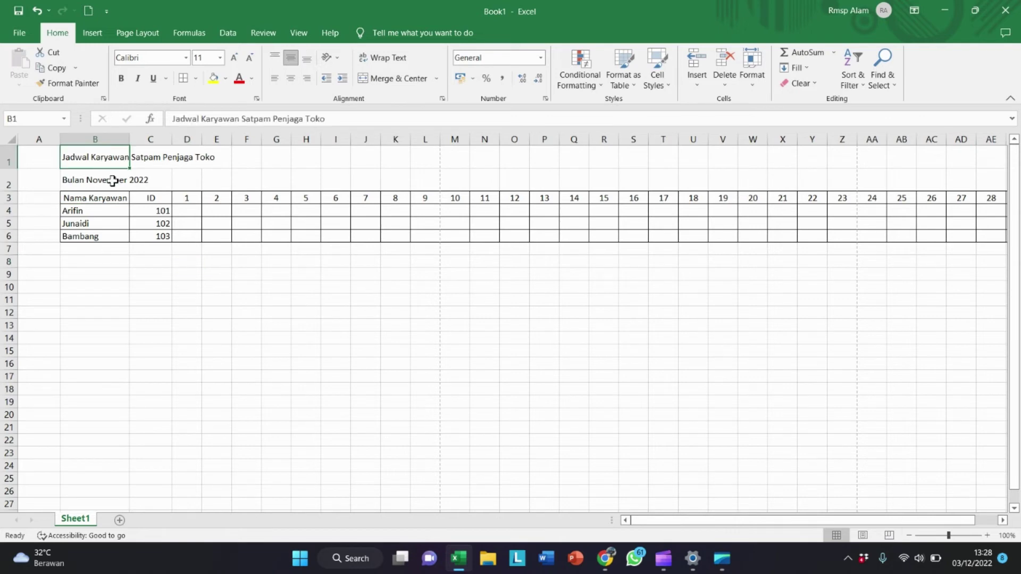
left_click(365, 274)
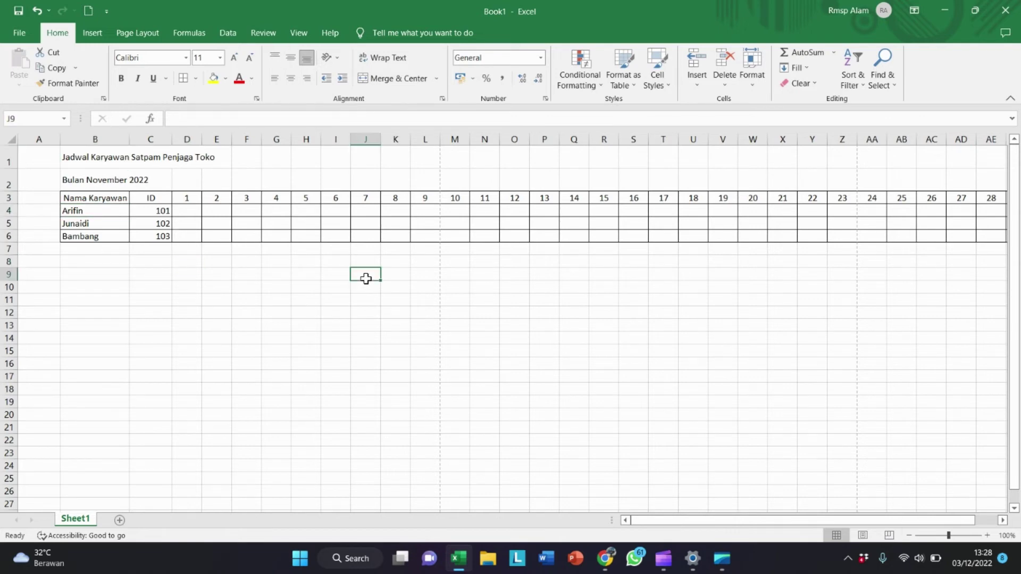
left_click(88, 156)
left_click(111, 181)
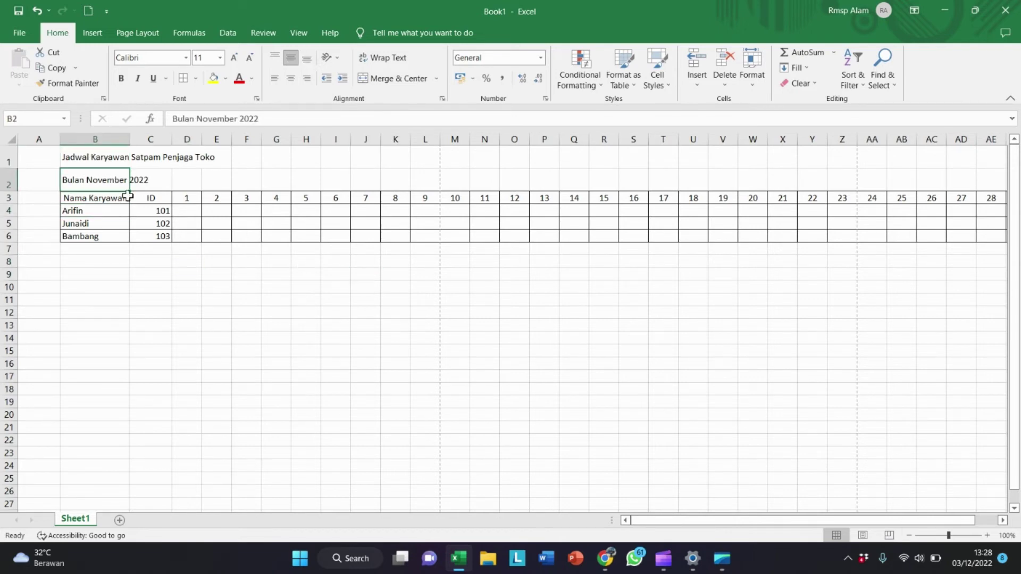
left_click(143, 208)
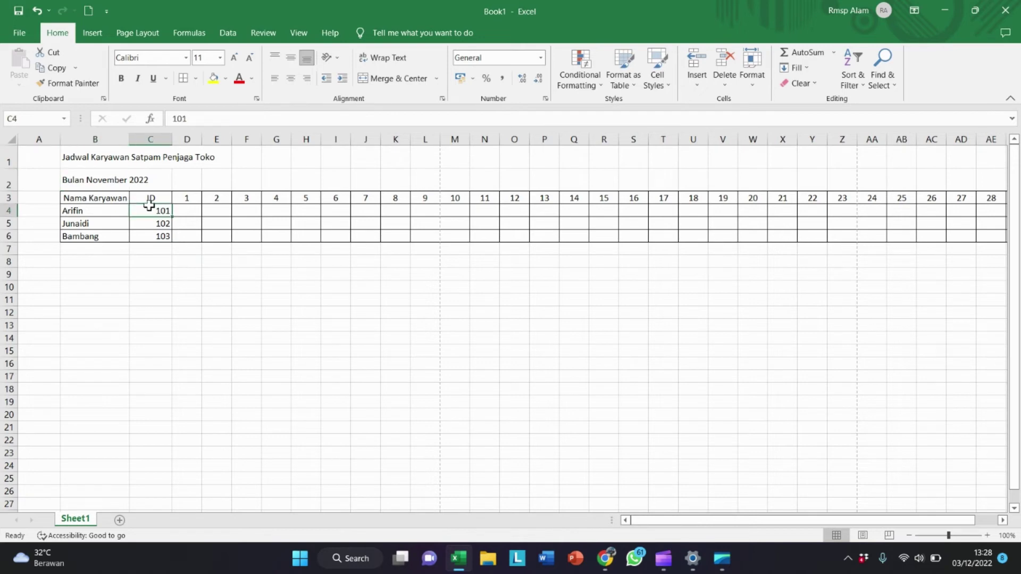
left_click(127, 179)
left_click(106, 160)
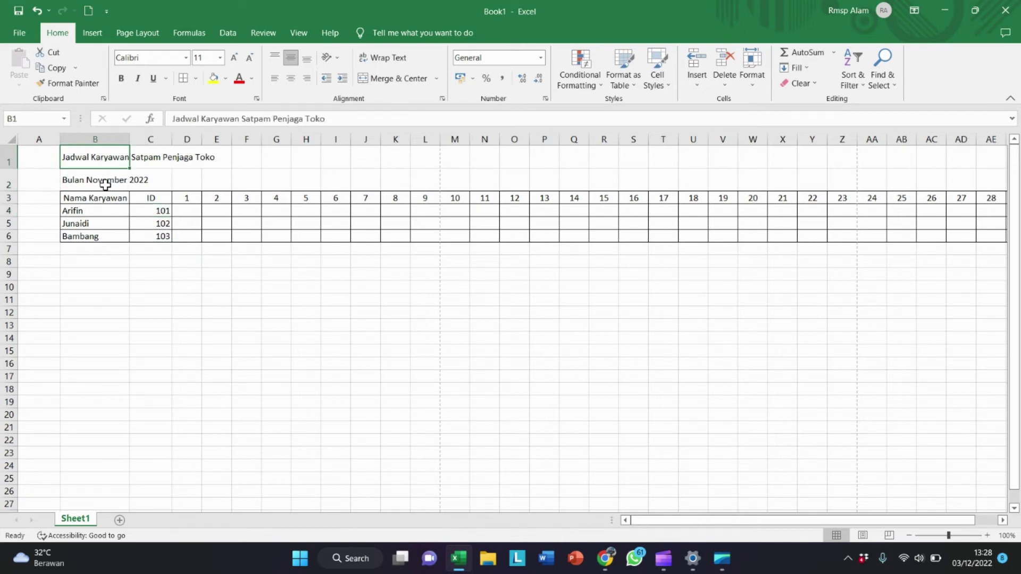
left_click(108, 182)
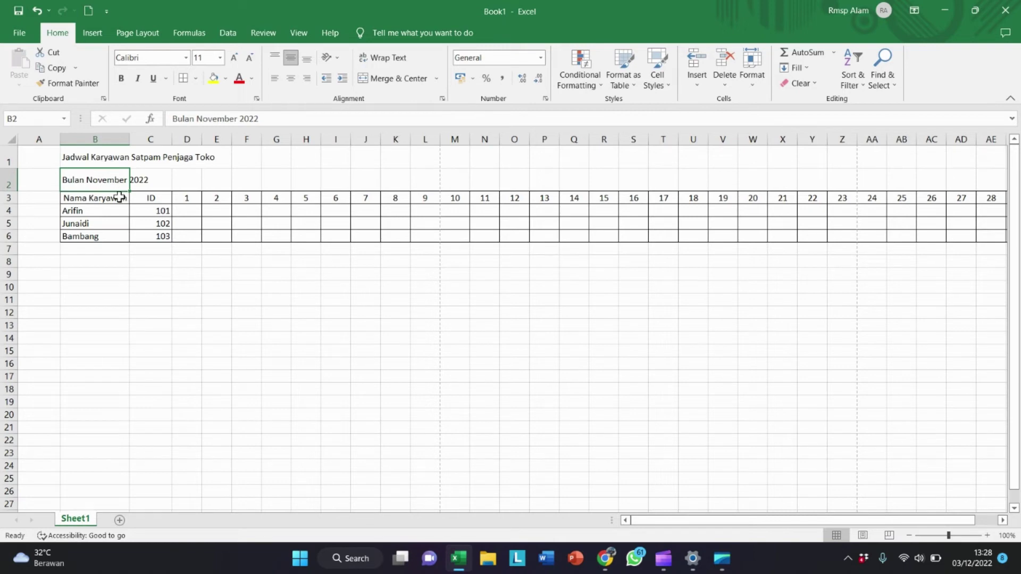
left_click(119, 198)
Step: Make the title and the month subtitle in cells B1 and B2 bold
left_click_drag(91, 156, 104, 184)
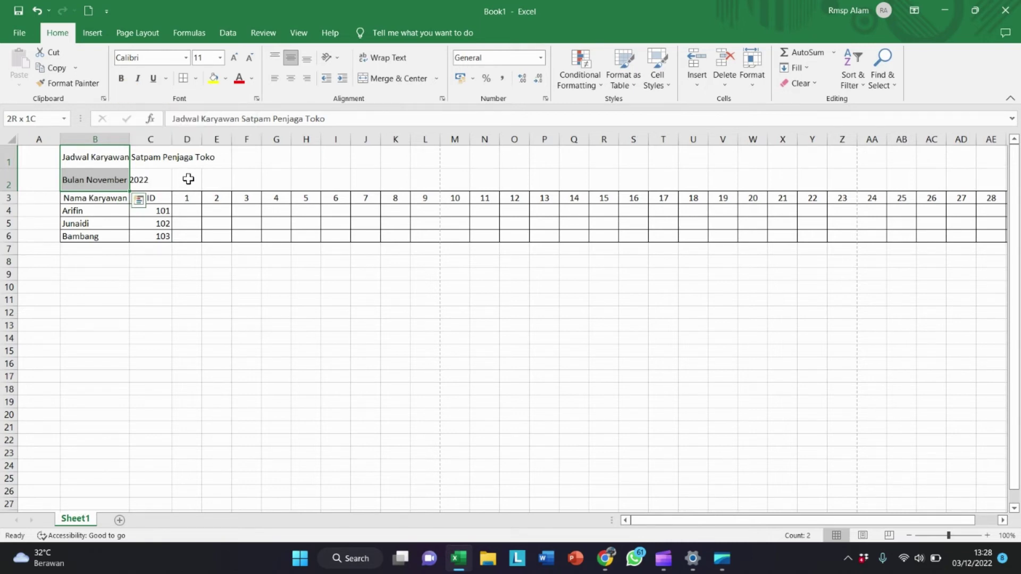
left_click(122, 80)
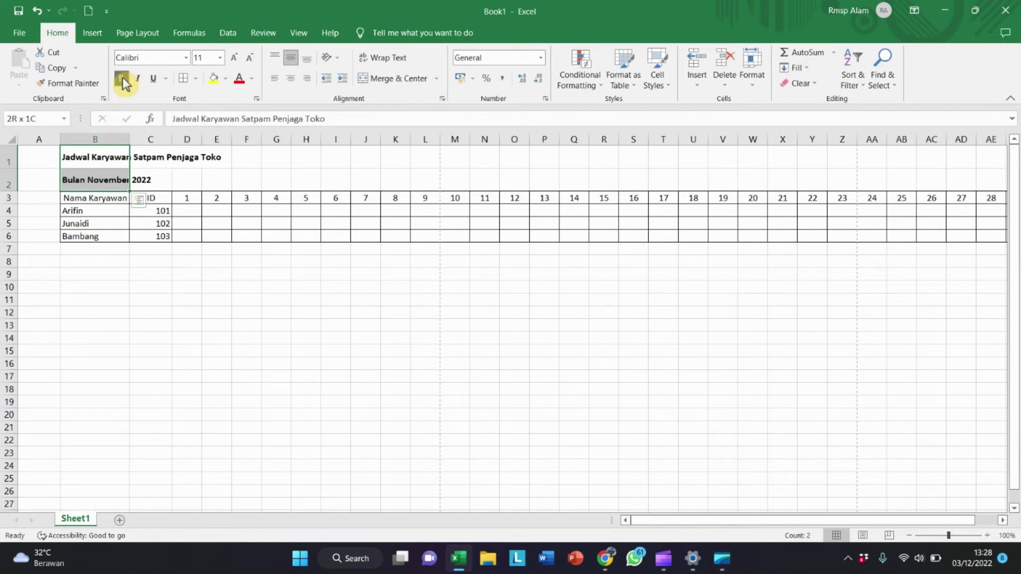
left_click(192, 212)
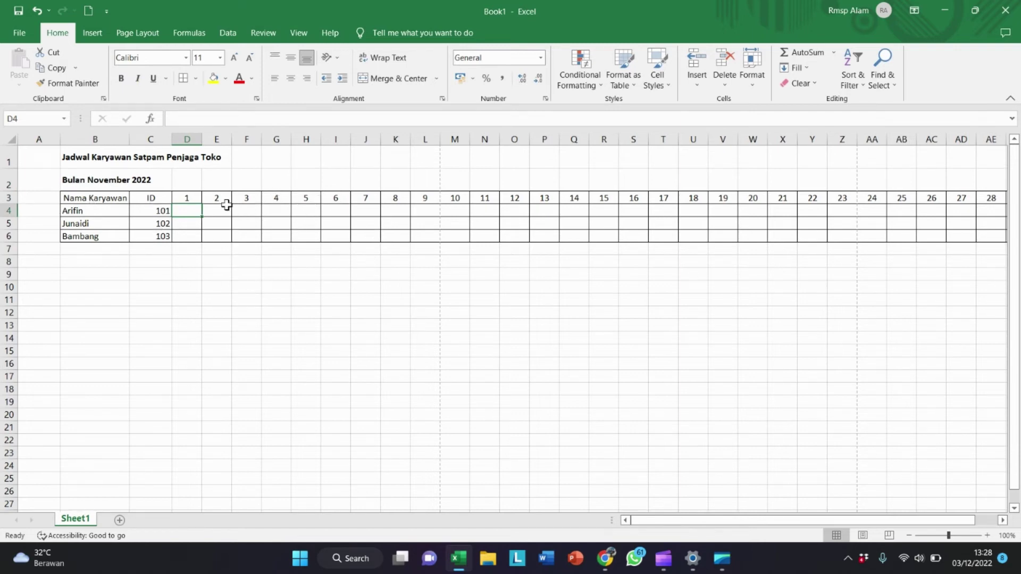
left_click(152, 220)
left_click(208, 223)
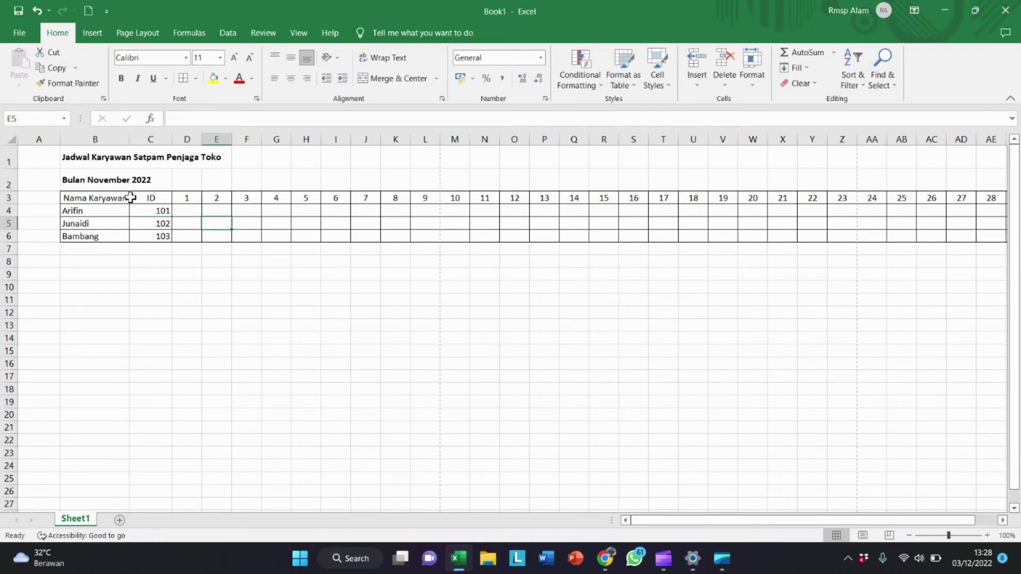
left_click(192, 214)
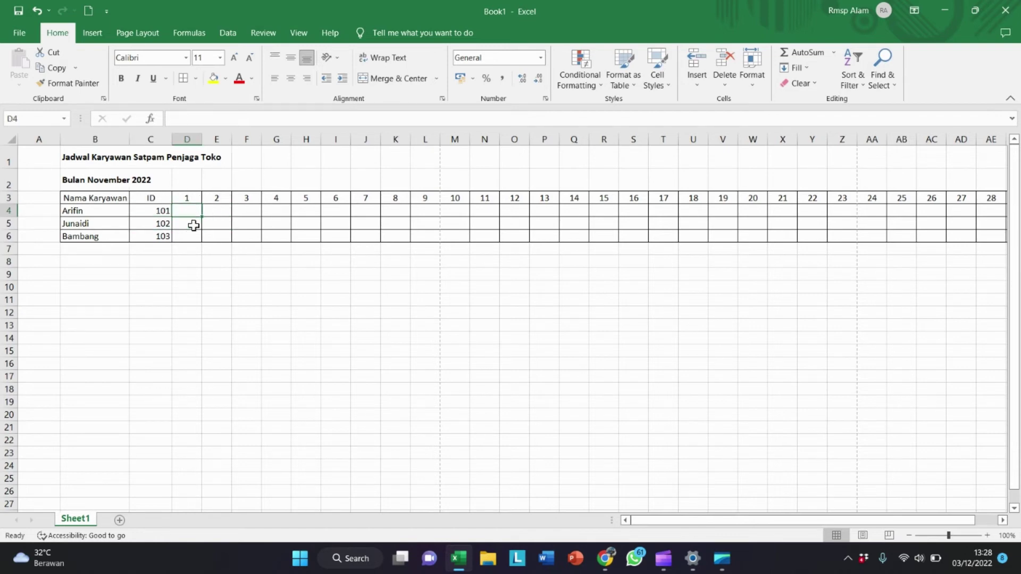
left_click(193, 226)
left_click(191, 236)
Step: Enter the day 1 shifts "pagi", "malam" and "libur" for the three employees in cells D4 to D6
left_click(184, 211)
type("pagi")
key("Return")
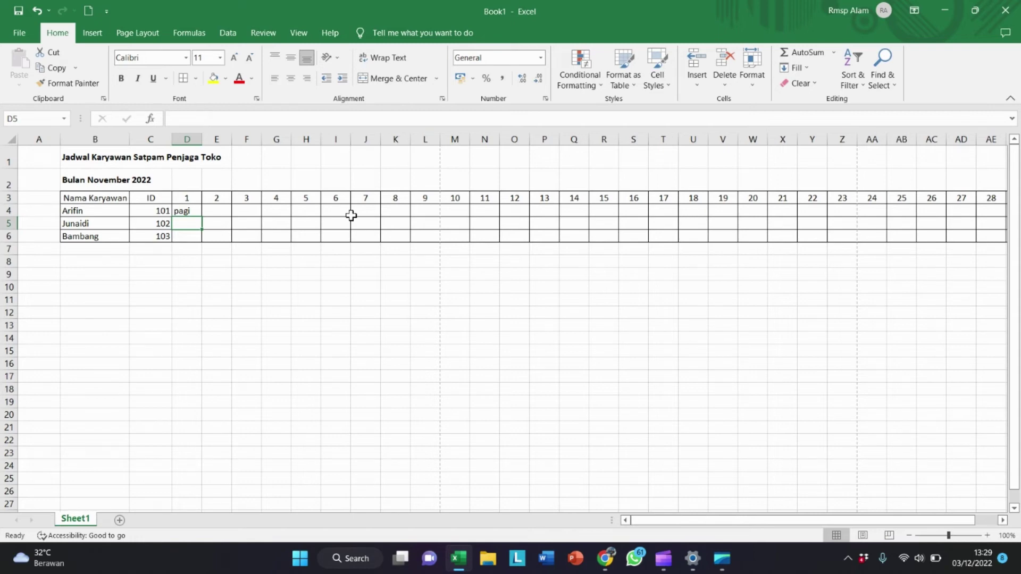
type("malam")
key("Return")
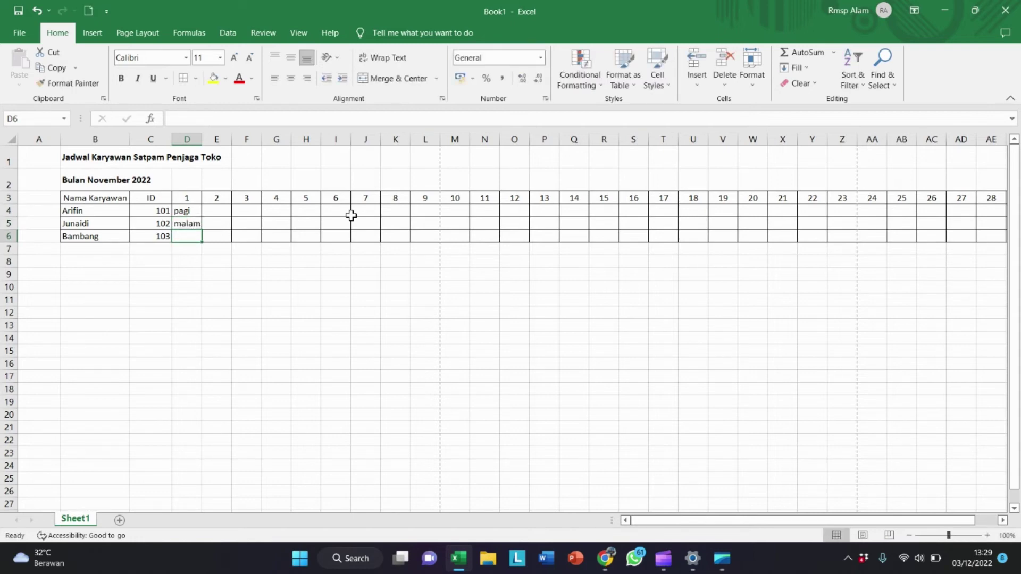
type("libur")
key("Return")
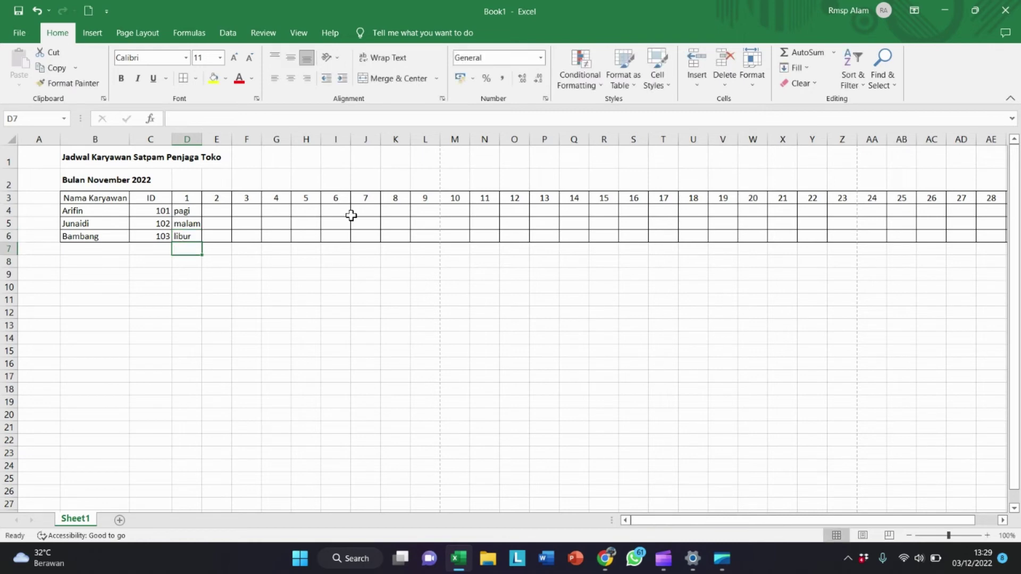
left_click(193, 214)
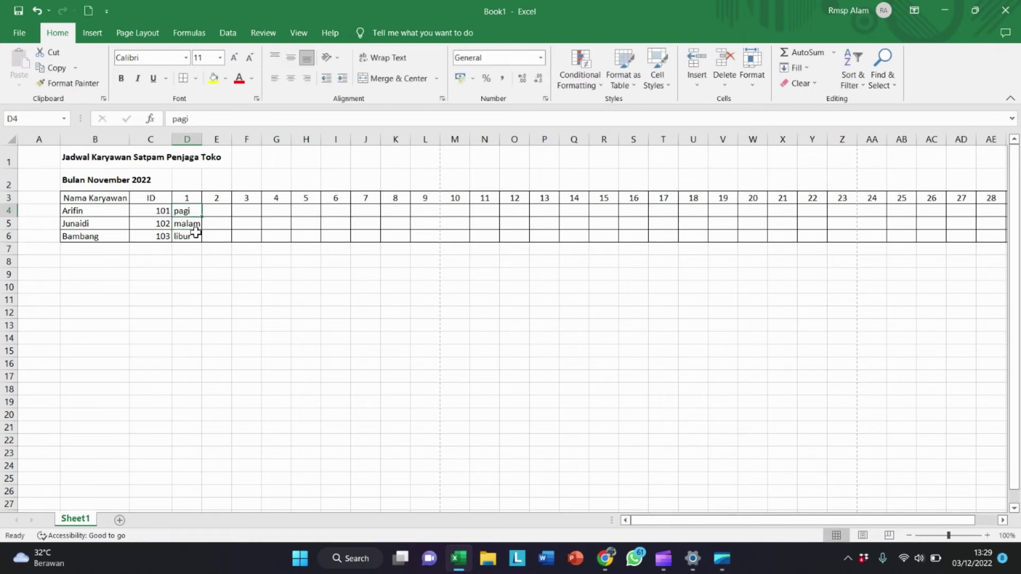
Step: Review the three employees' day 1 shifts in cells D4 to D6
left_click(194, 236)
left_click(190, 213)
left_click(191, 237)
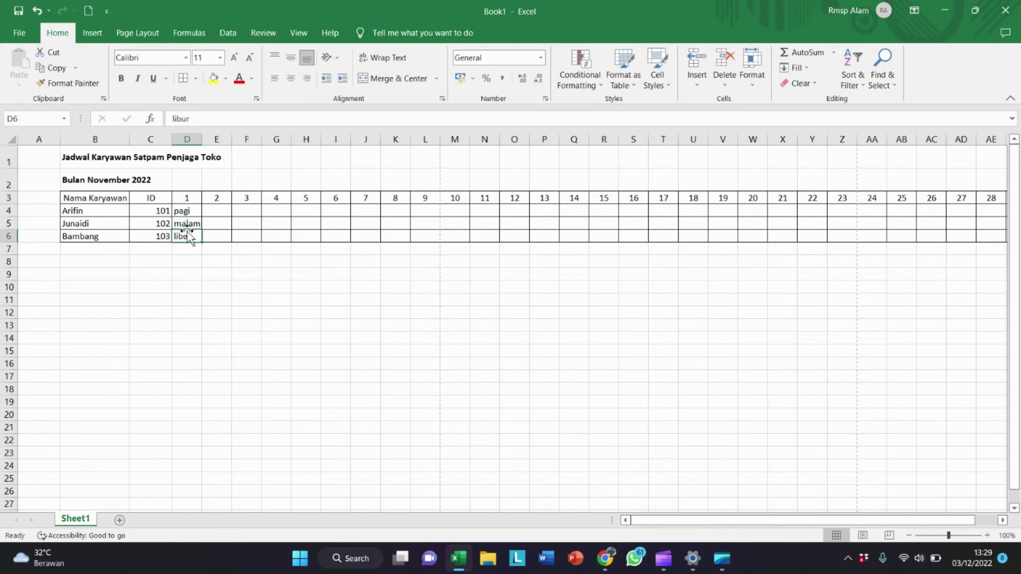
left_click(193, 212)
left_click(188, 235)
key("Down")
key("Down")
left_click(189, 211)
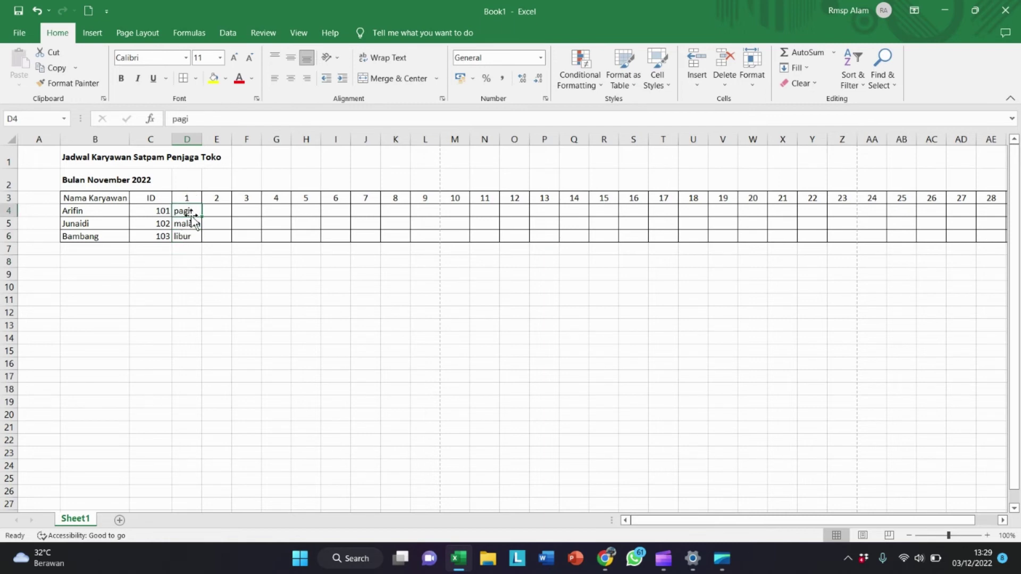
left_click(190, 224)
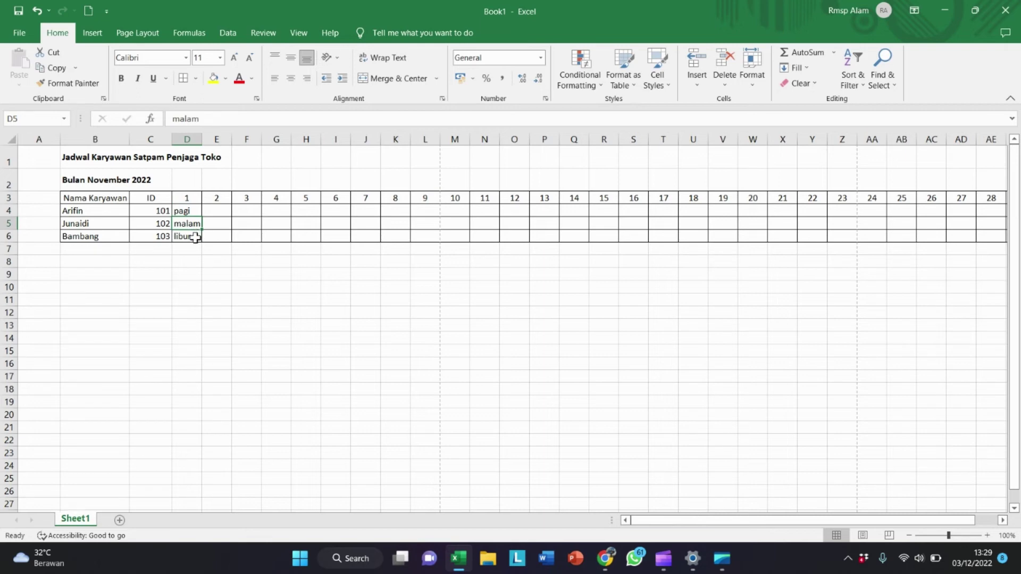
left_click(188, 236)
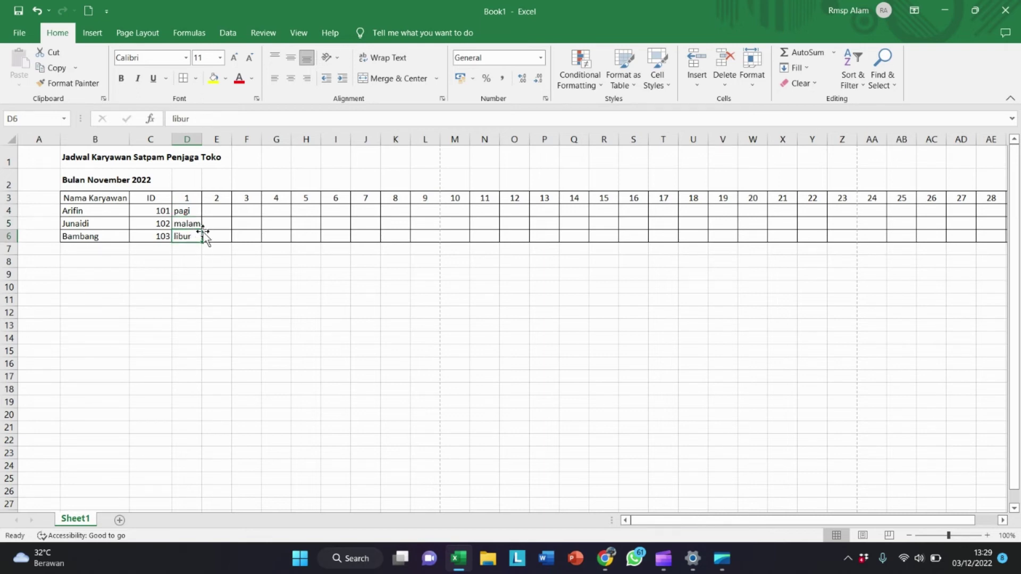
Step: Enter the day 2 shifts "malam", "libur" and "pagi" for the three employees in cells E4 to E6
left_click(216, 211)
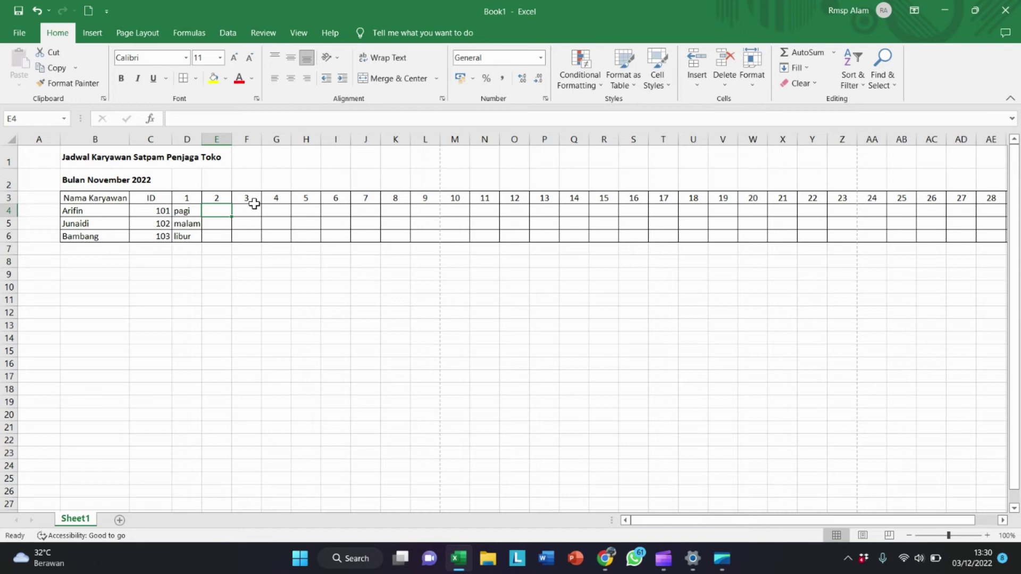
key("Down")
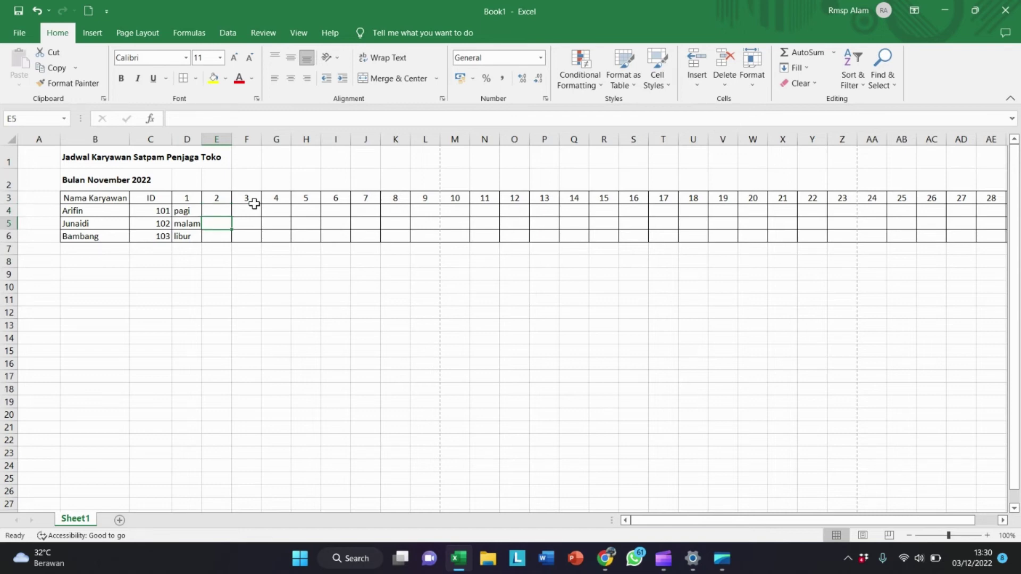
type("libur")
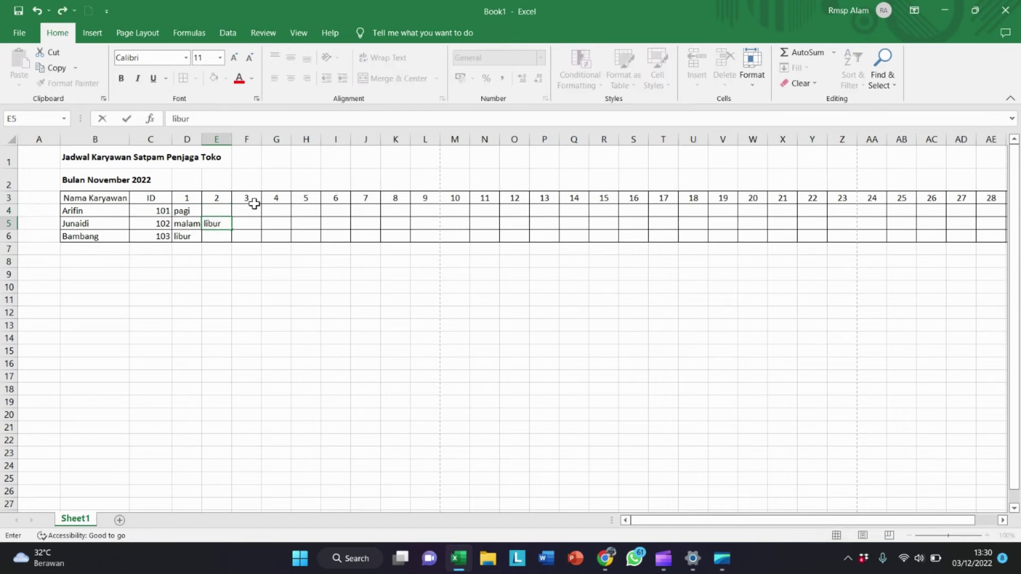
key("Return")
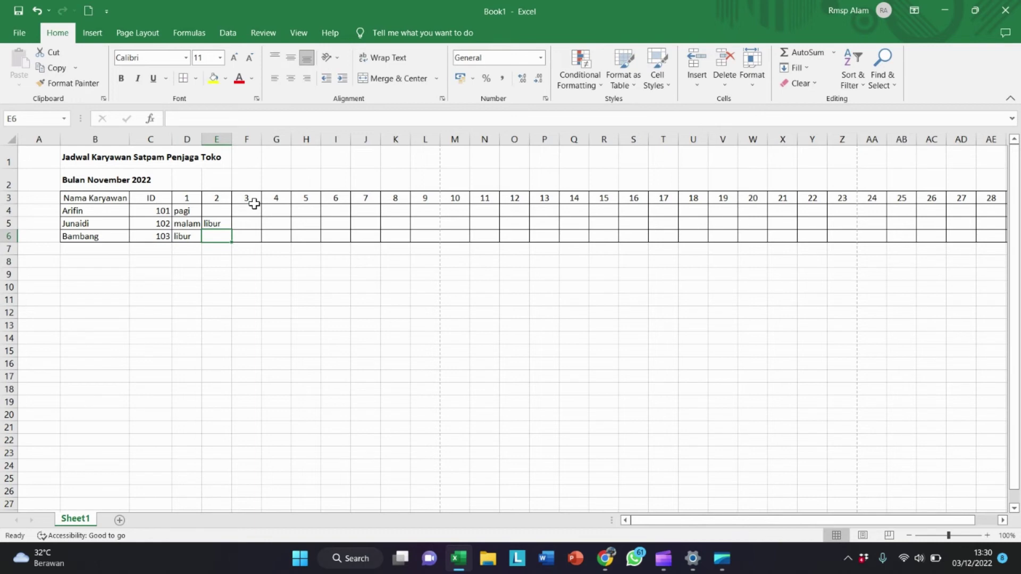
key("Up")
key("Down")
type("pagi")
key("Up")
key("Up")
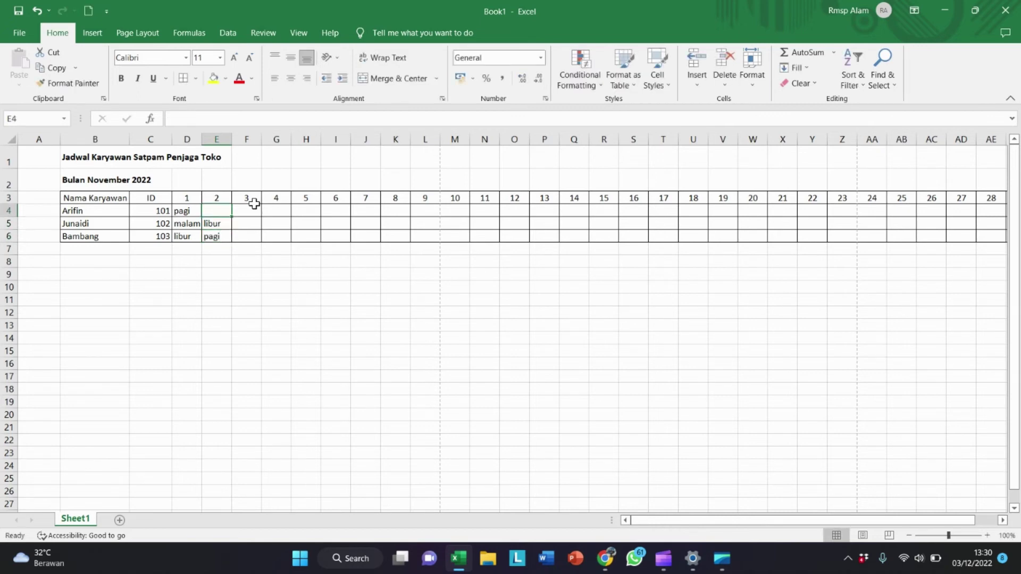
type("malam")
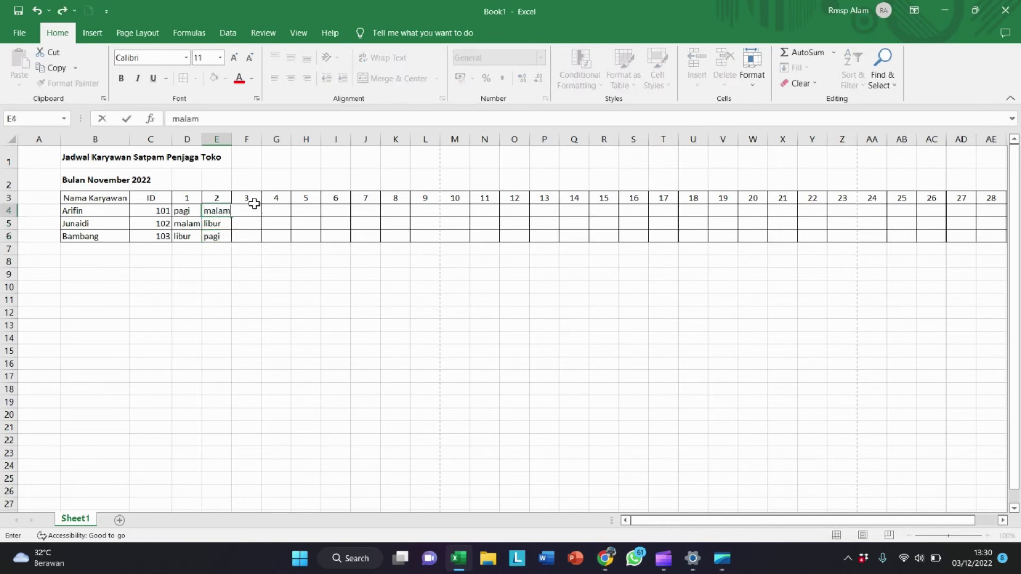
key("Return")
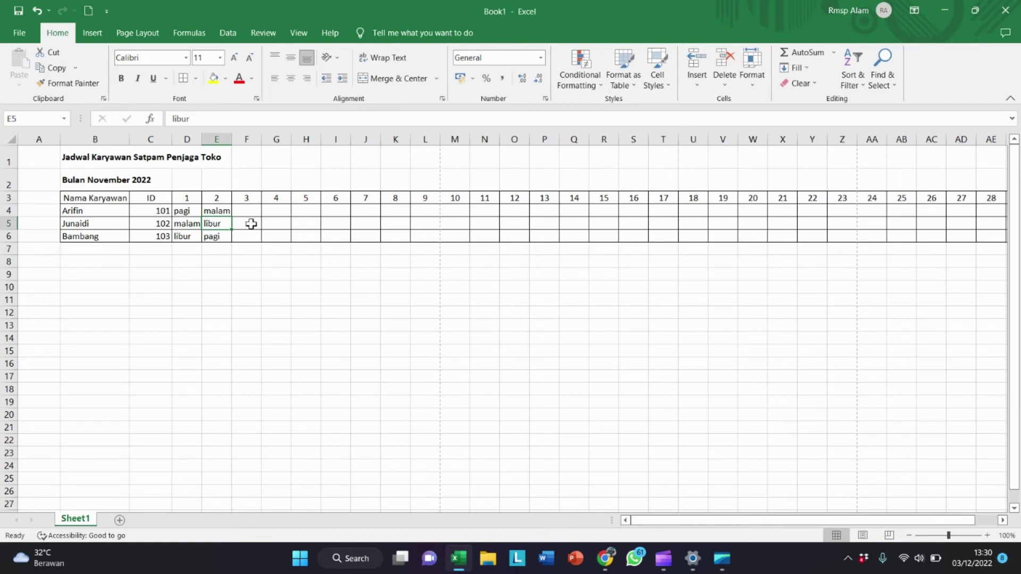
Step: Enter the day 3 shifts "libur", "pagi" and "malam" for the three employees in cells F4 to F6
left_click(249, 212)
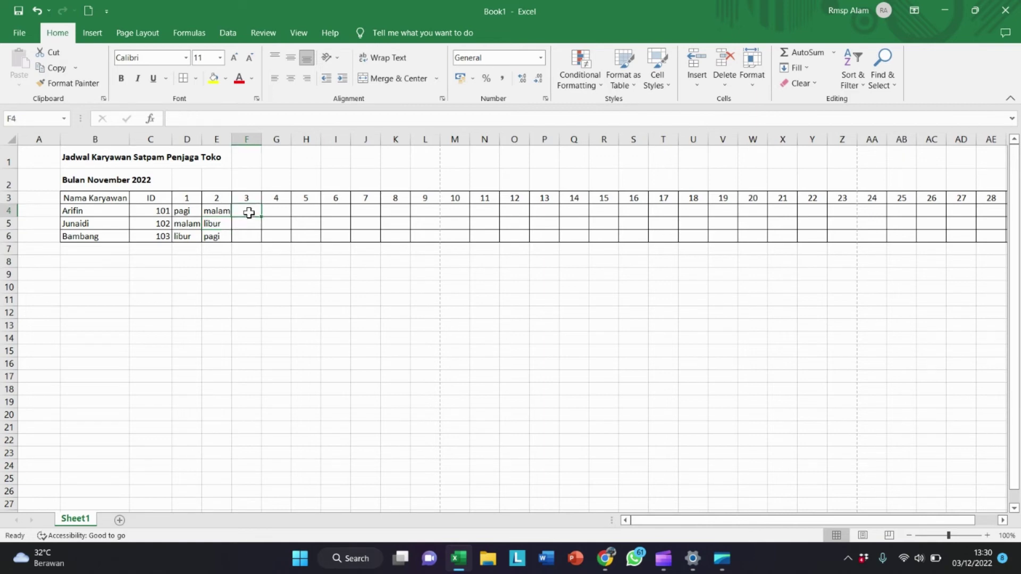
type("libur")
key("Return")
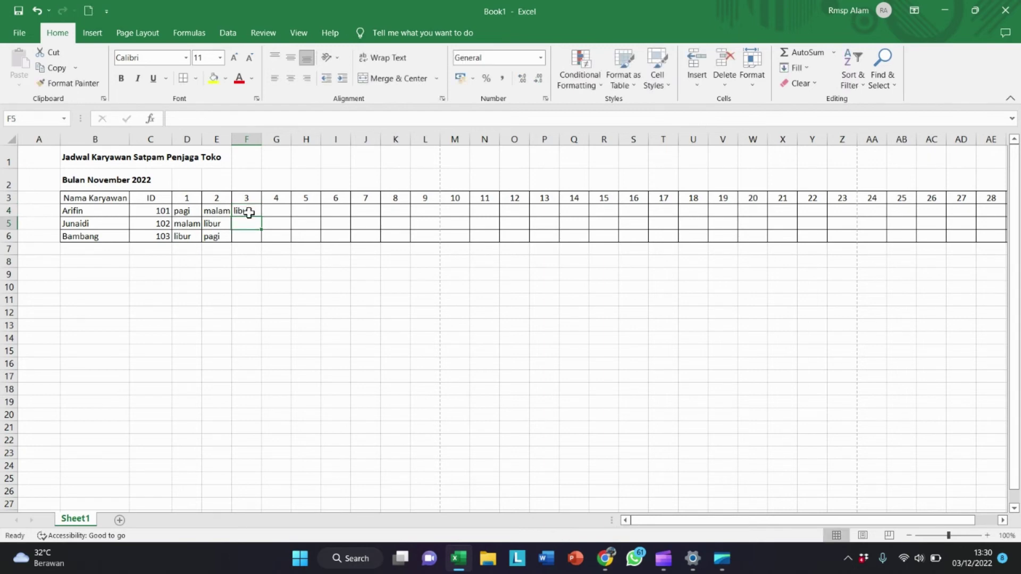
key("Left")
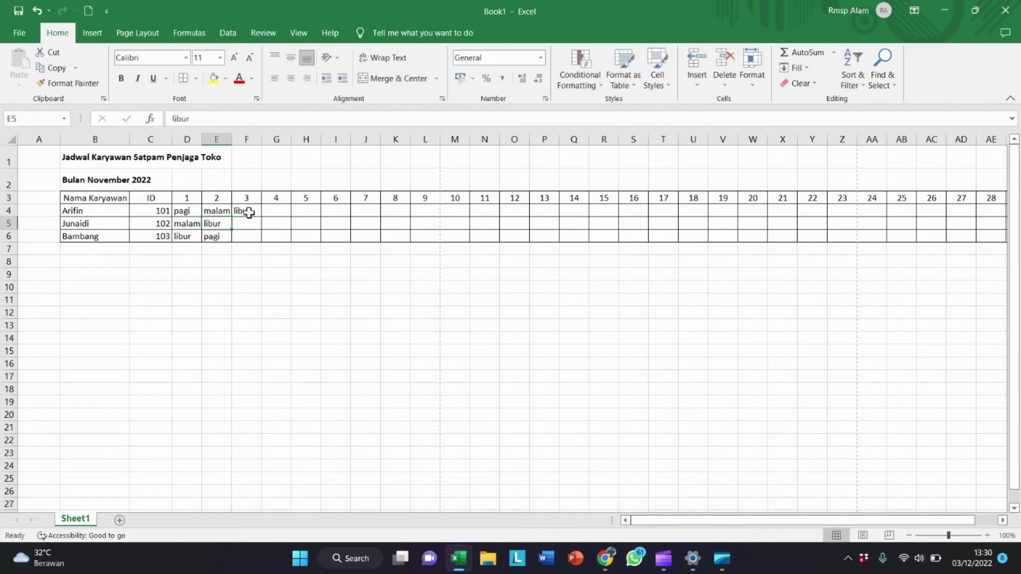
key("Down")
key("Up")
key("Right")
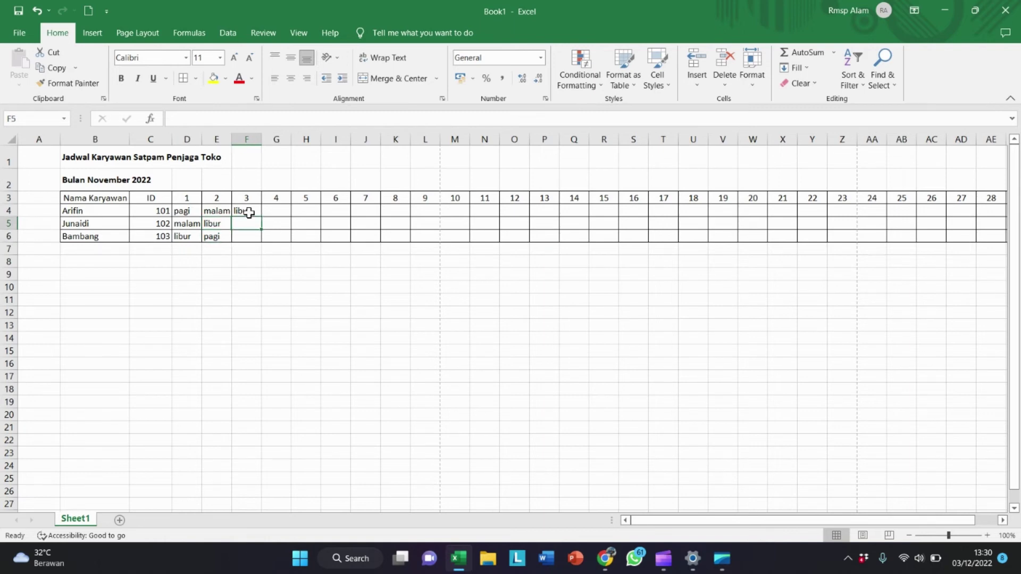
type("pagi")
key("Return")
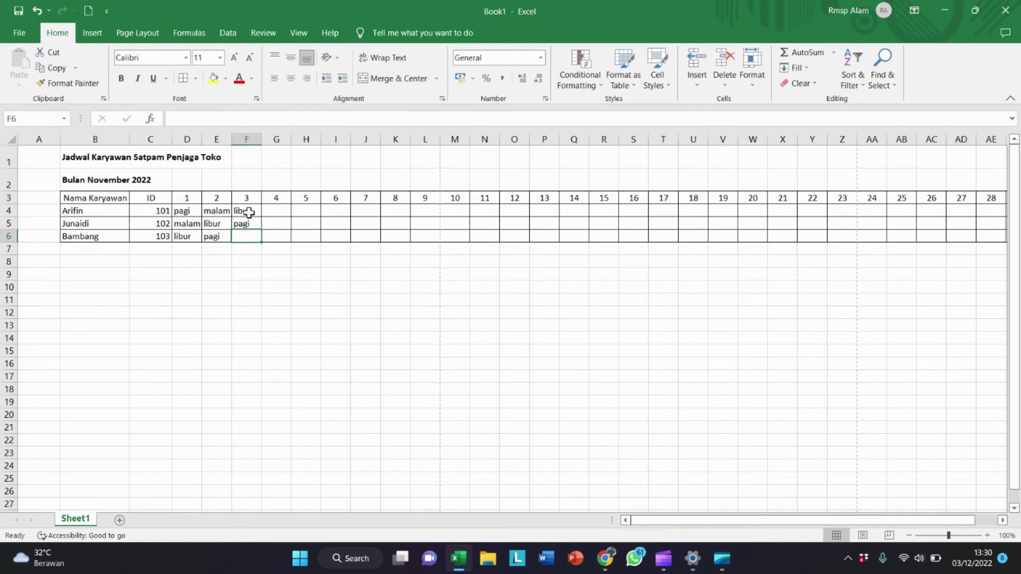
type("malam")
key("Return")
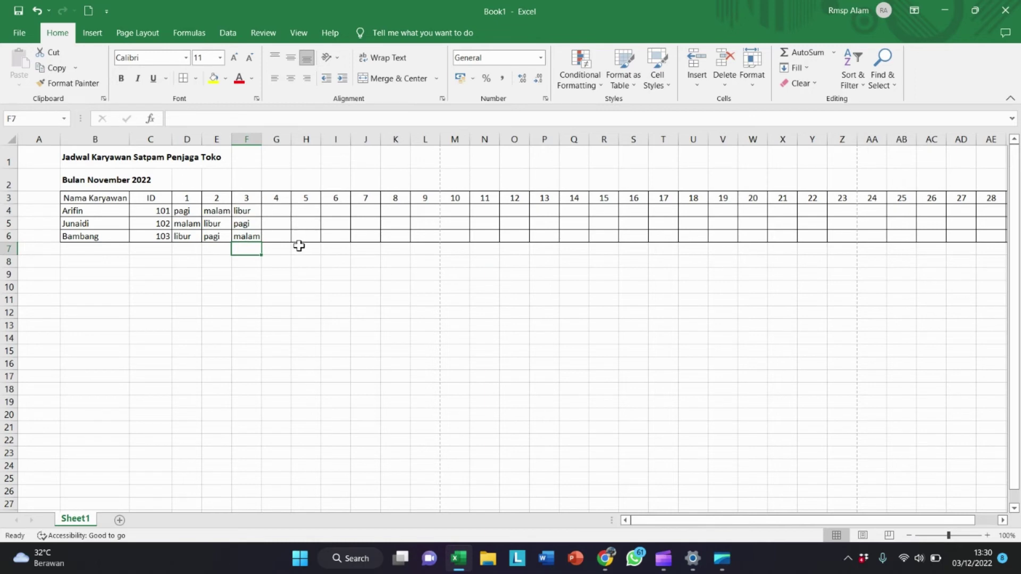
Step: Check each employee's shift rotation across days 1 to 3 against the empty day 4 and 5 columns
left_click(189, 211)
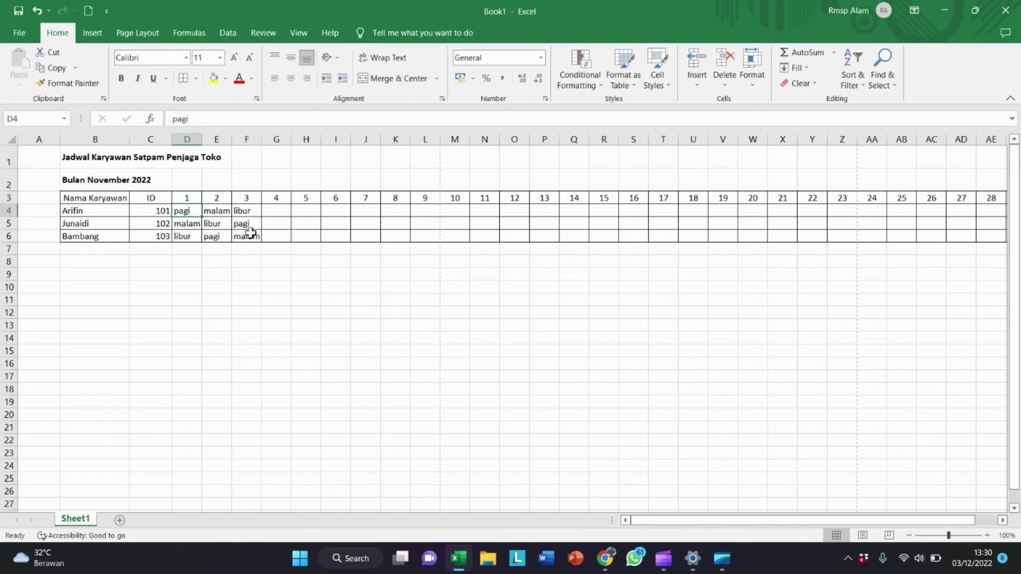
left_click(267, 222)
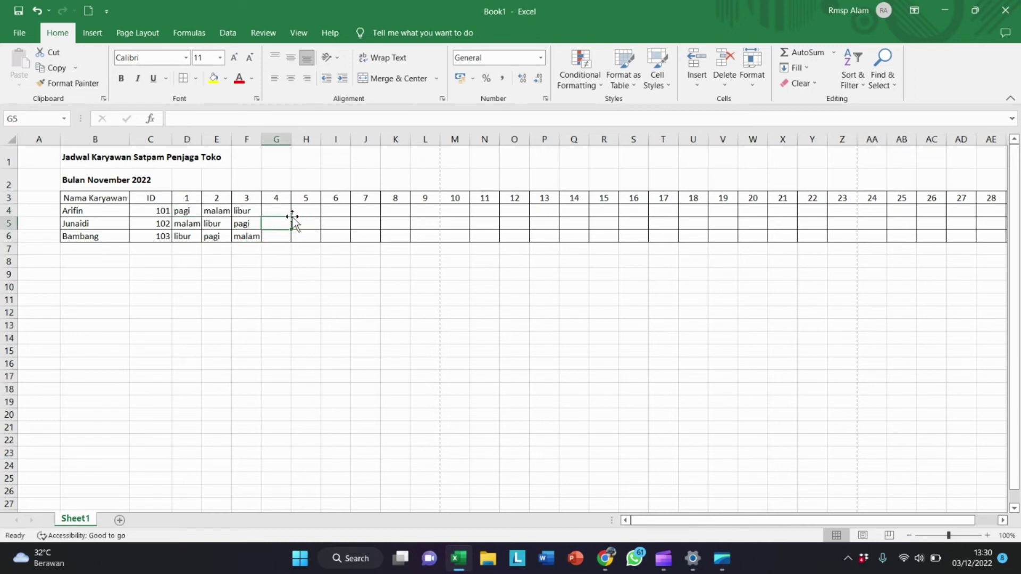
left_click(246, 211)
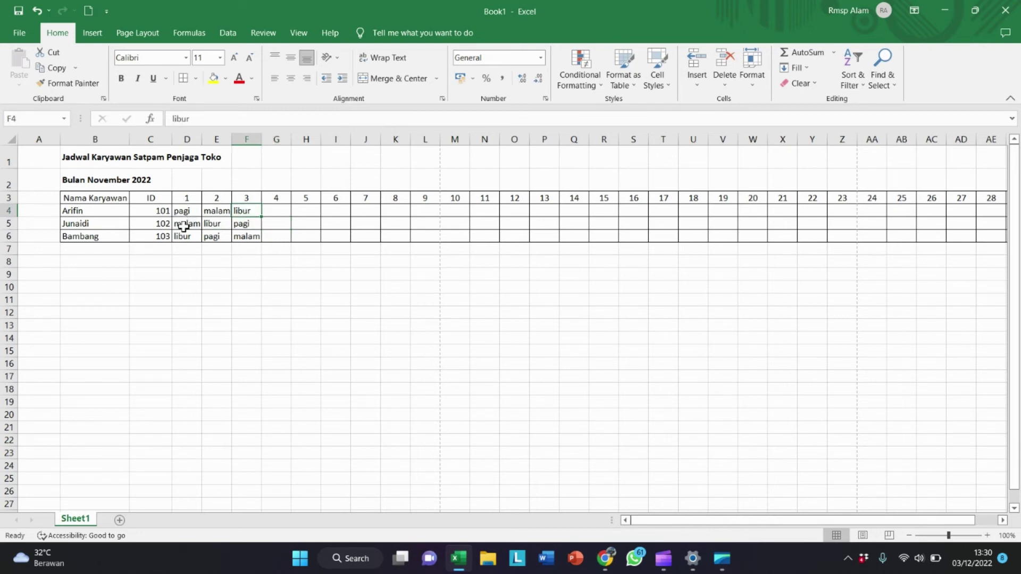
left_click(269, 224)
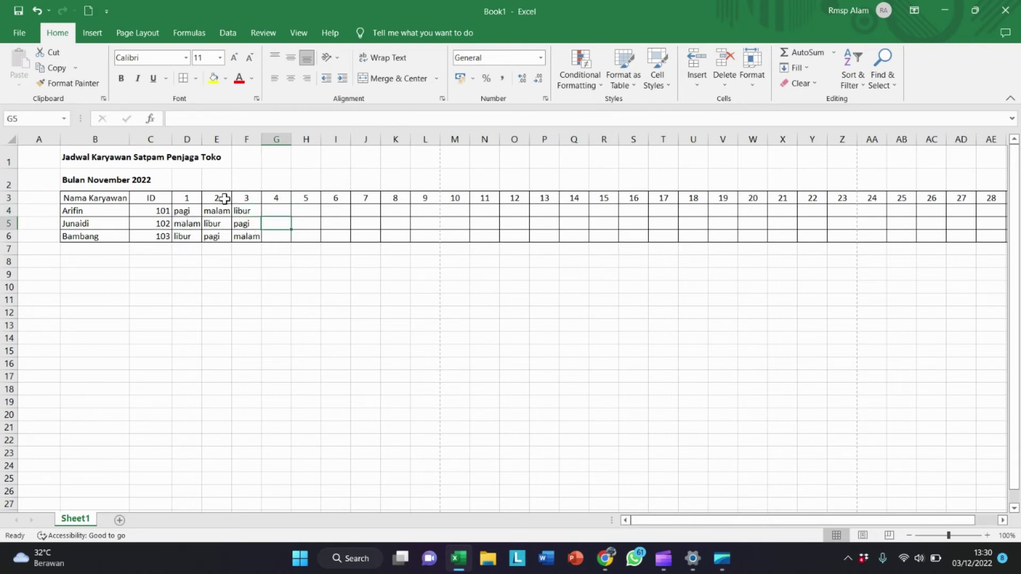
left_click(303, 213)
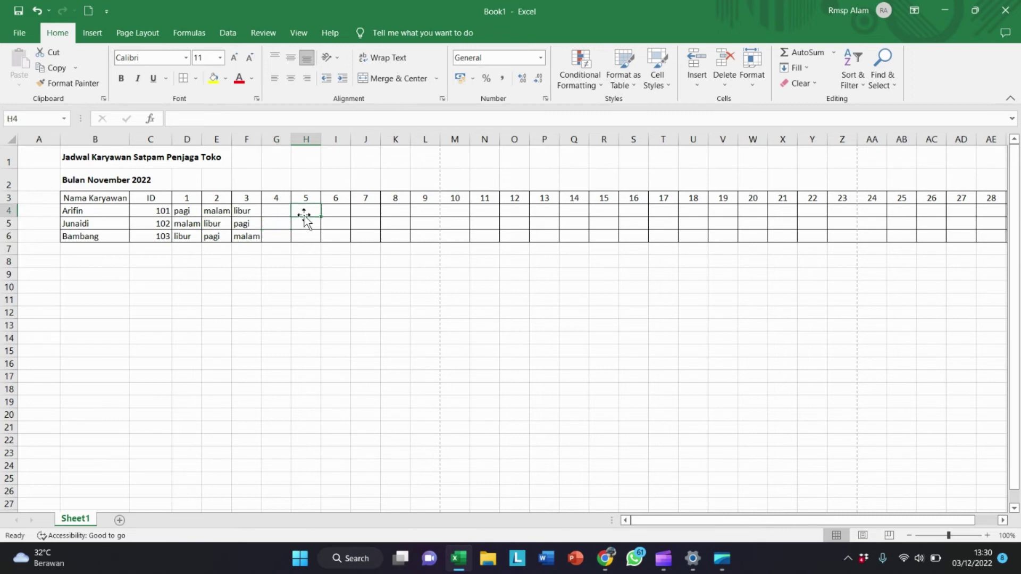
left_click(185, 238)
key("Right")
key("Right")
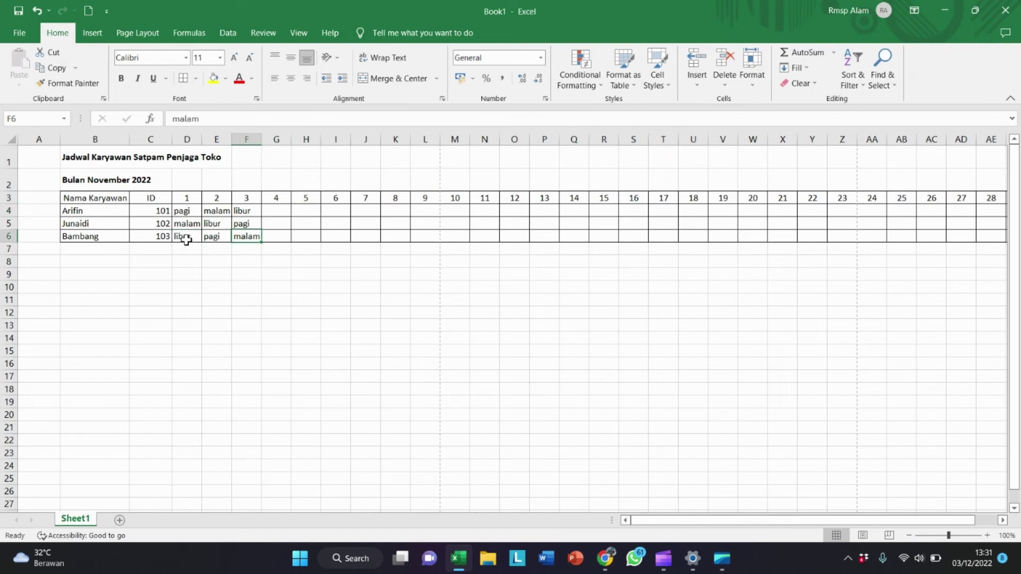
Step: Examine how the "libur" shifts are placed diagonally across cells F4, E5 and D6 in the three-day rotation
left_click(240, 213)
left_click(217, 219)
left_click(183, 234)
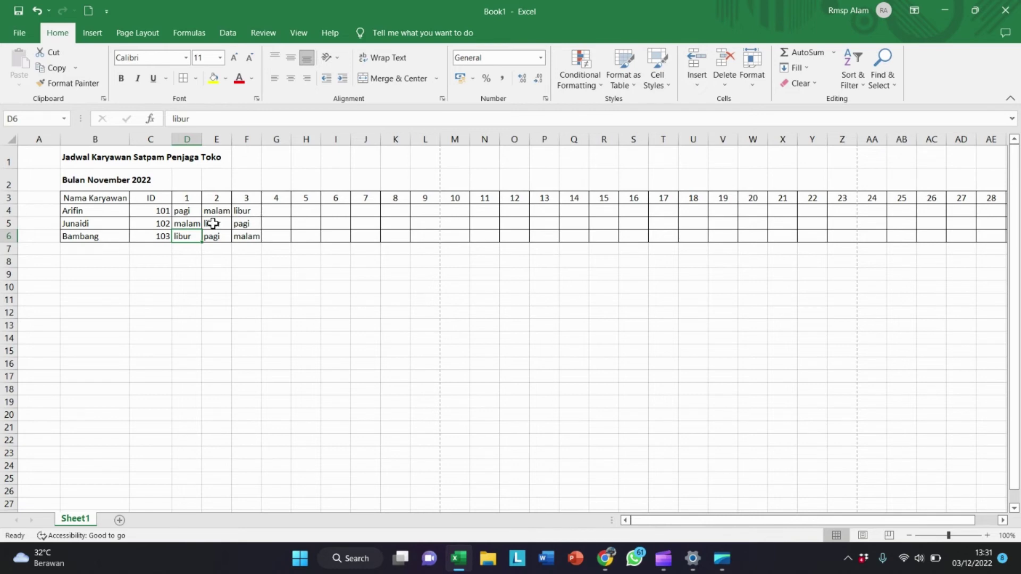
left_click(226, 222)
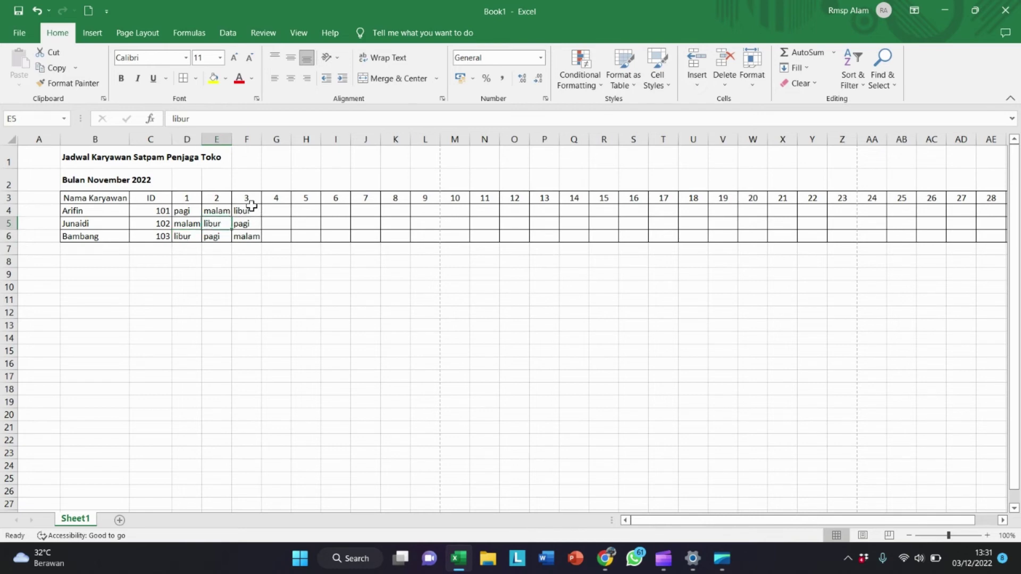
left_click(250, 210)
left_click(219, 222)
left_click(186, 235)
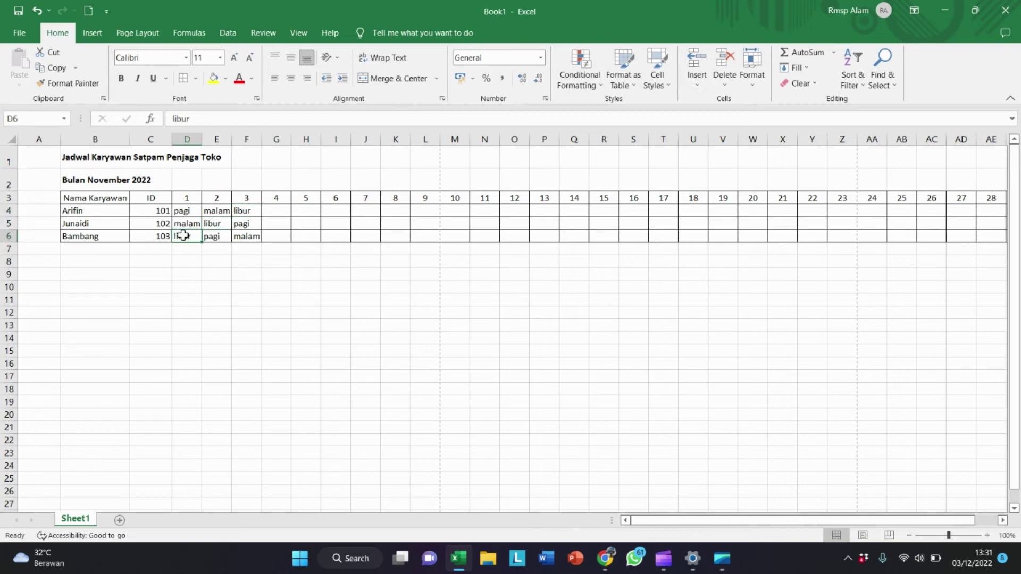
left_click(213, 225)
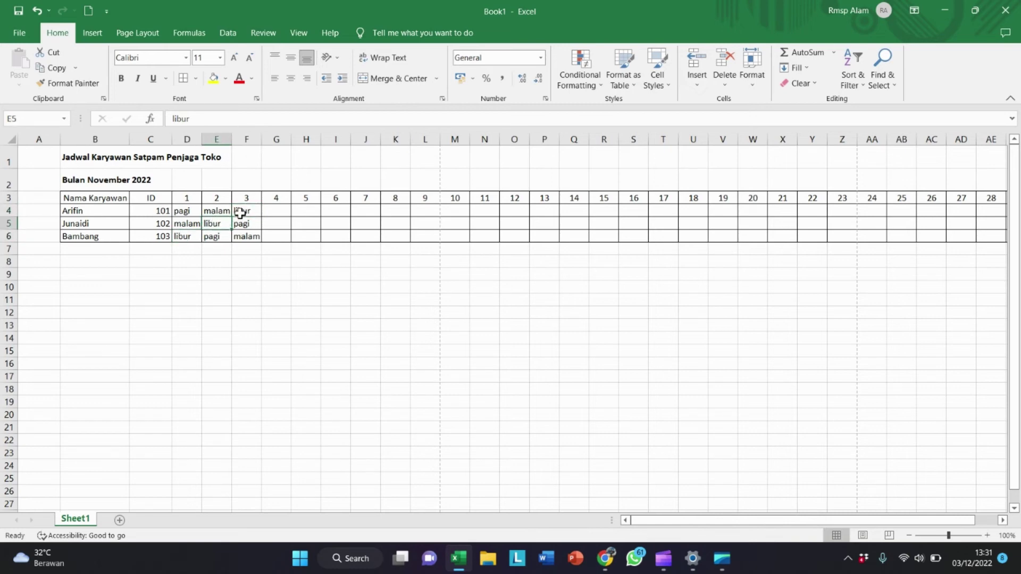
left_click(239, 214)
left_click(218, 226)
left_click(182, 237)
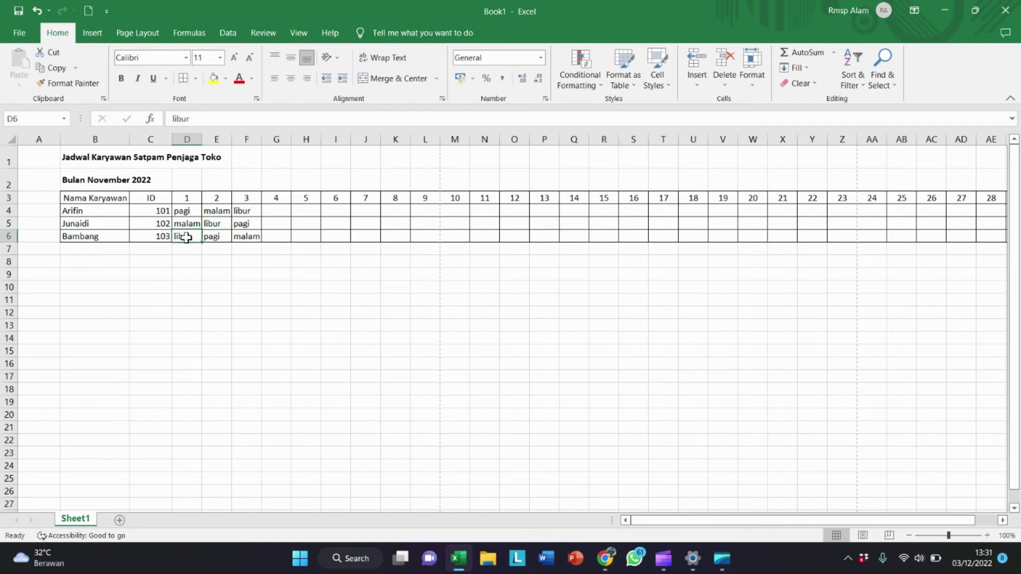
left_click_drag(202, 234, 246, 211)
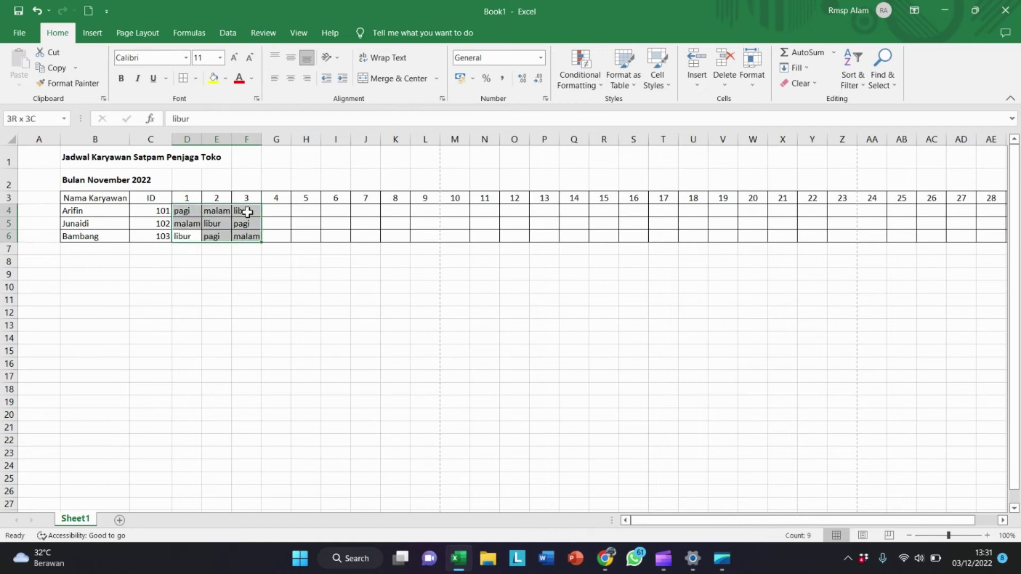
left_click(187, 235)
left_click_drag(186, 235, 247, 212)
left_click(242, 213)
left_click(210, 221)
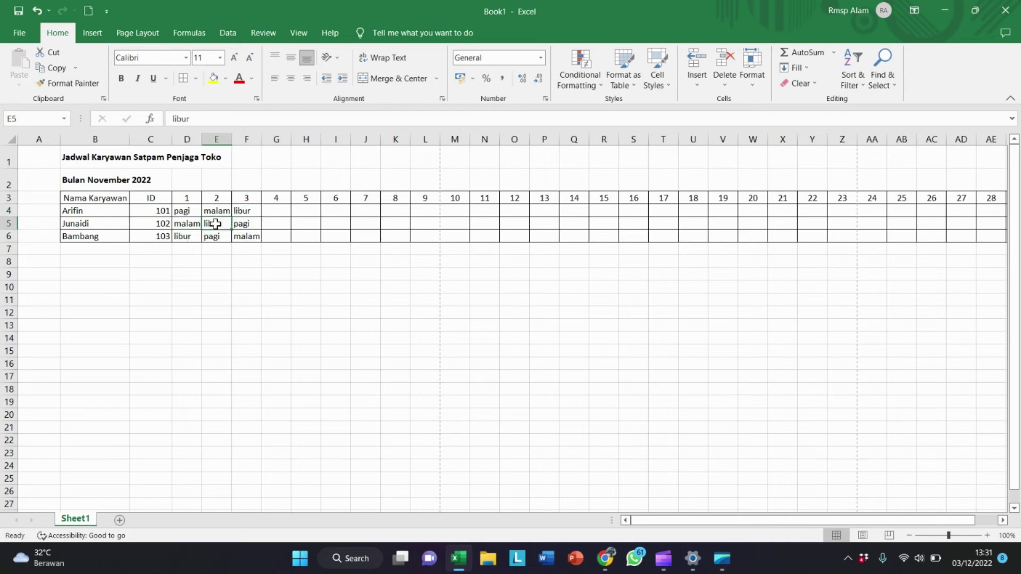
left_click(188, 234)
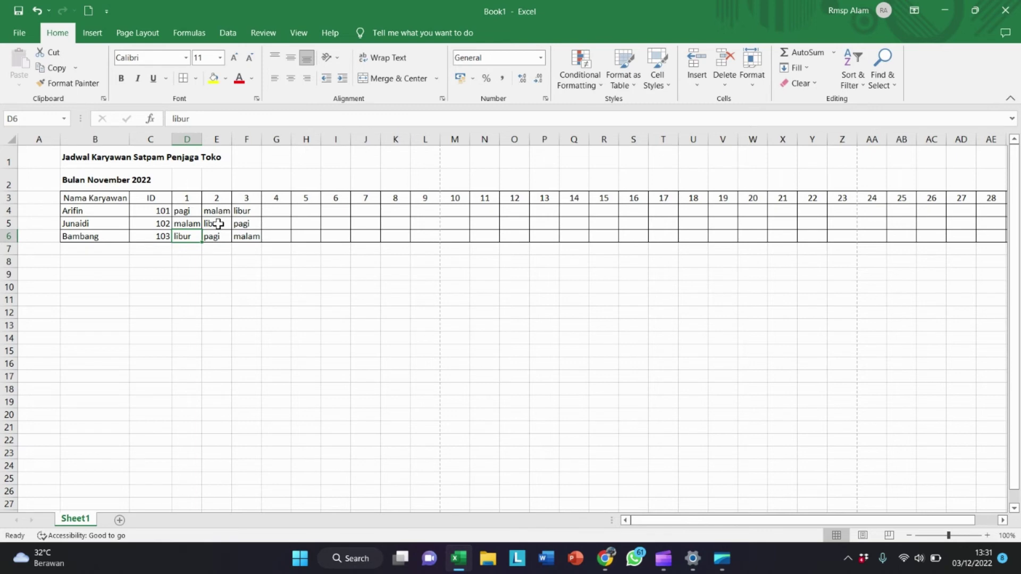
key("Down")
key("Down")
key("Down")
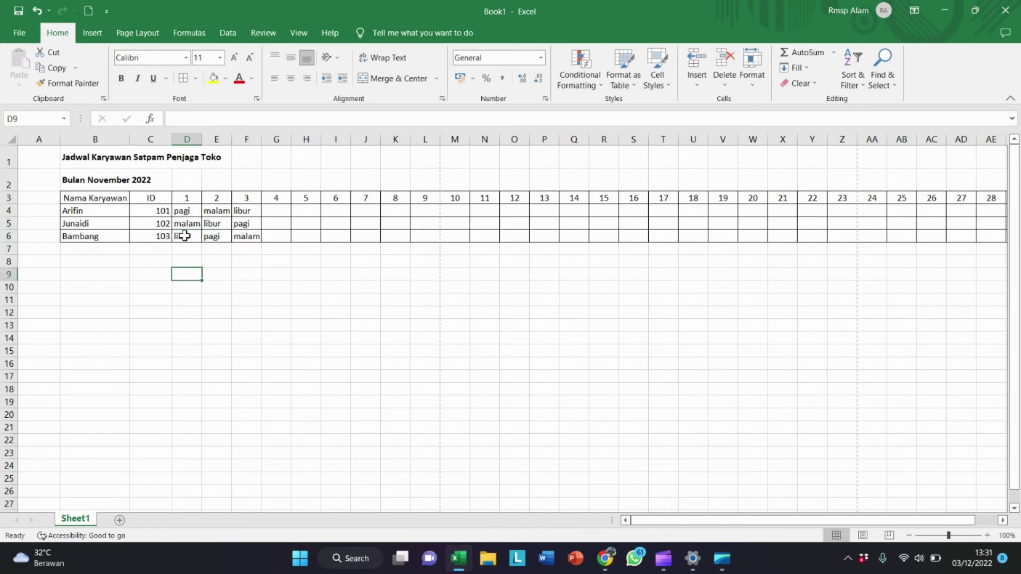
left_click(184, 236)
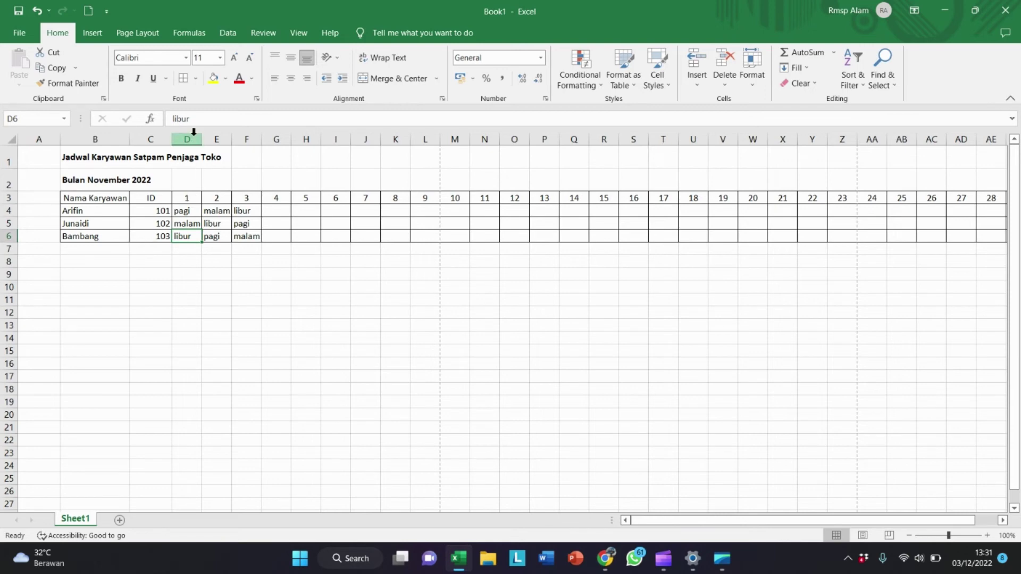
left_click(222, 224, "ctrl")
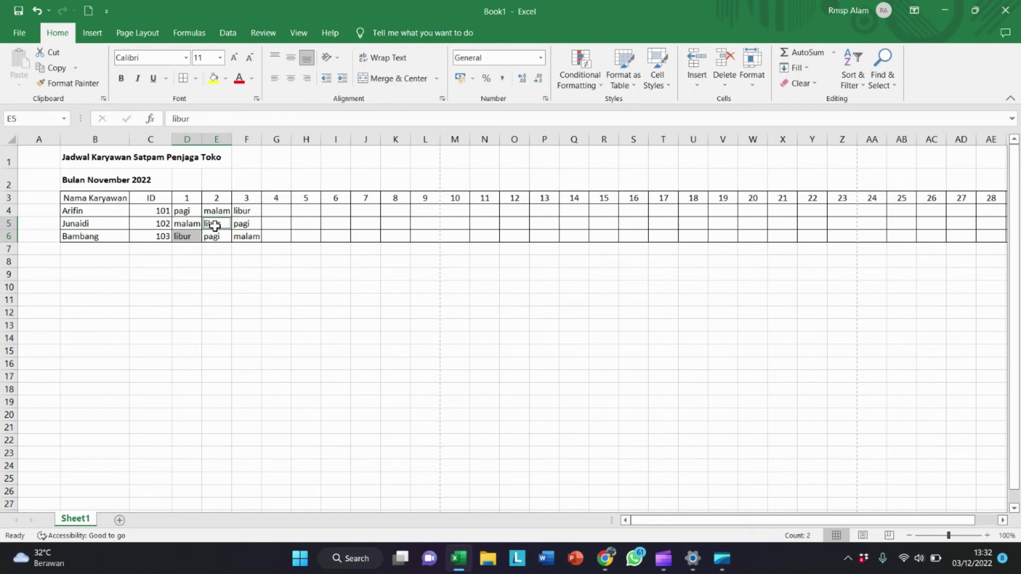
left_click(253, 211, "ctrl")
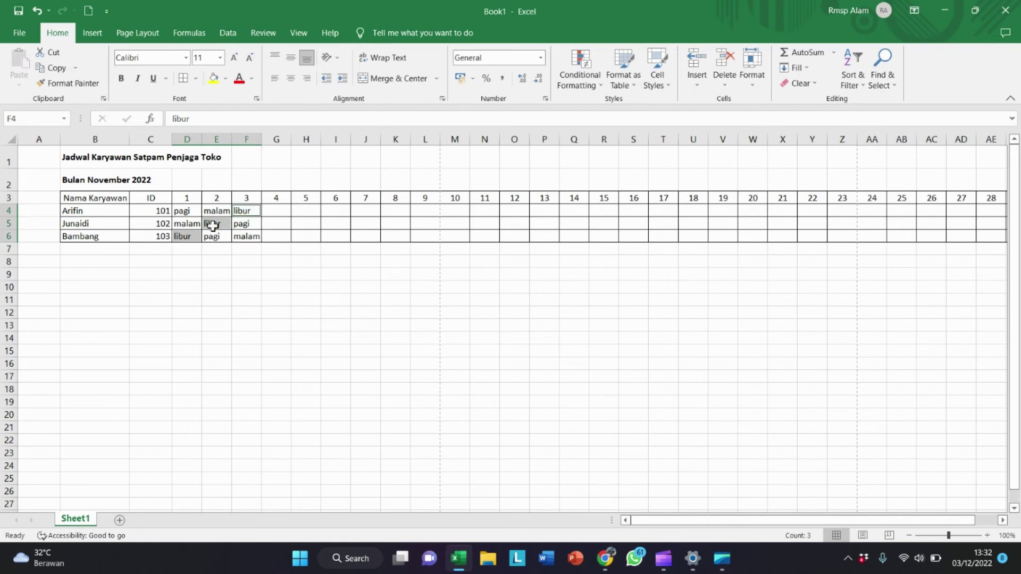
left_click(209, 259)
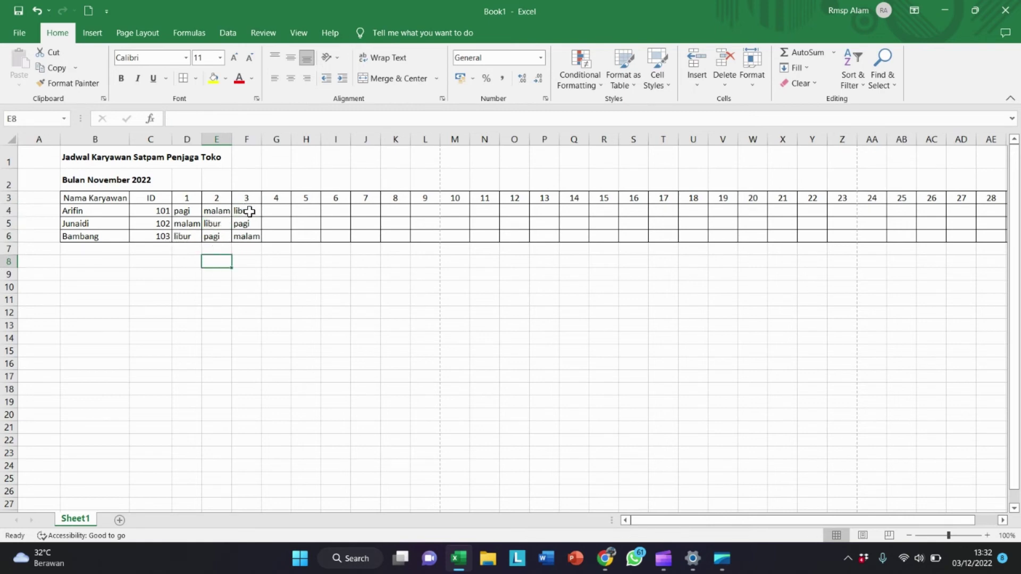
Step: Fill the three "libur" cells D6, E5 and F4 with yellow
left_click(183, 237)
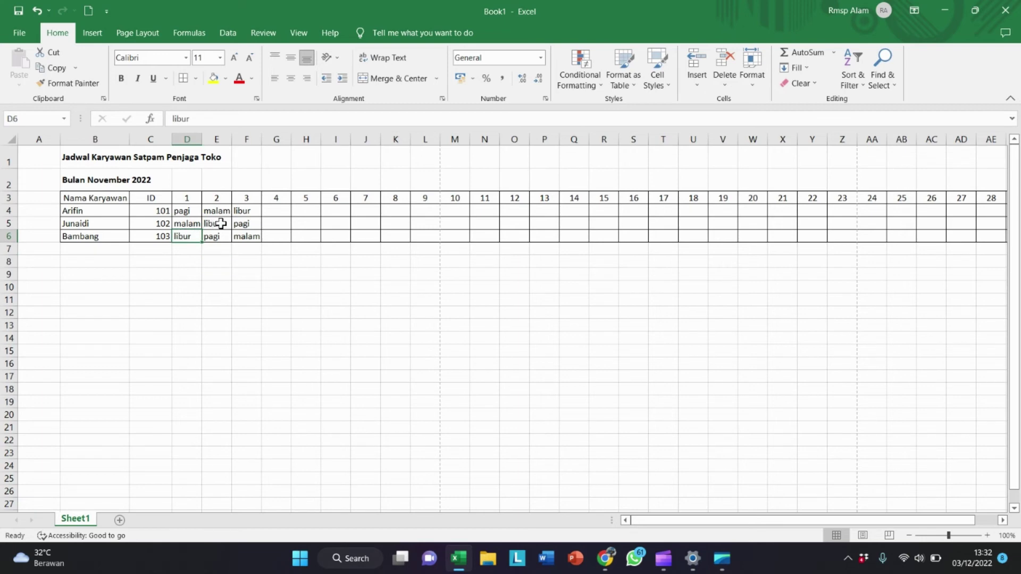
left_click(221, 223, "ctrl")
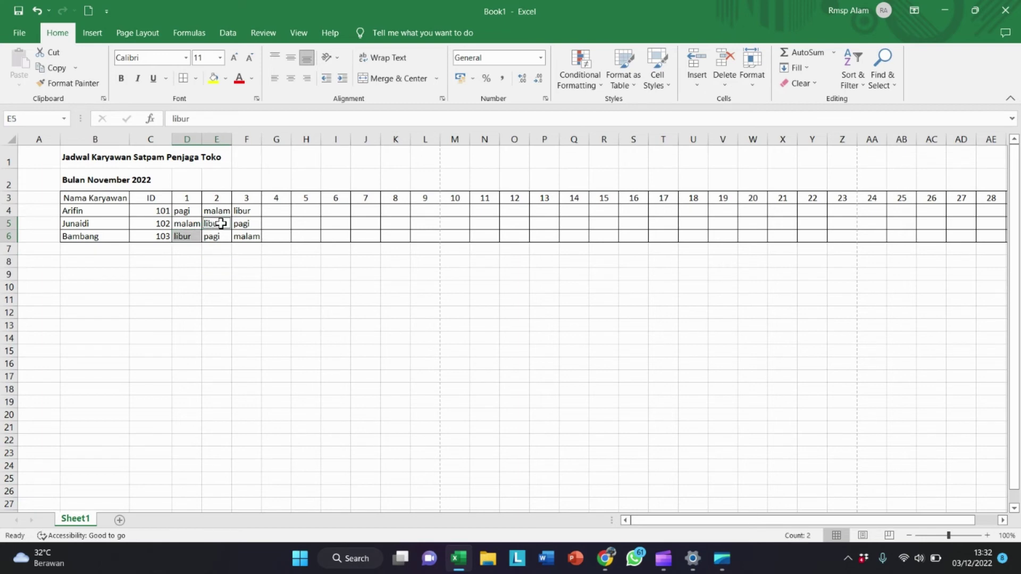
left_click(247, 210, "ctrl")
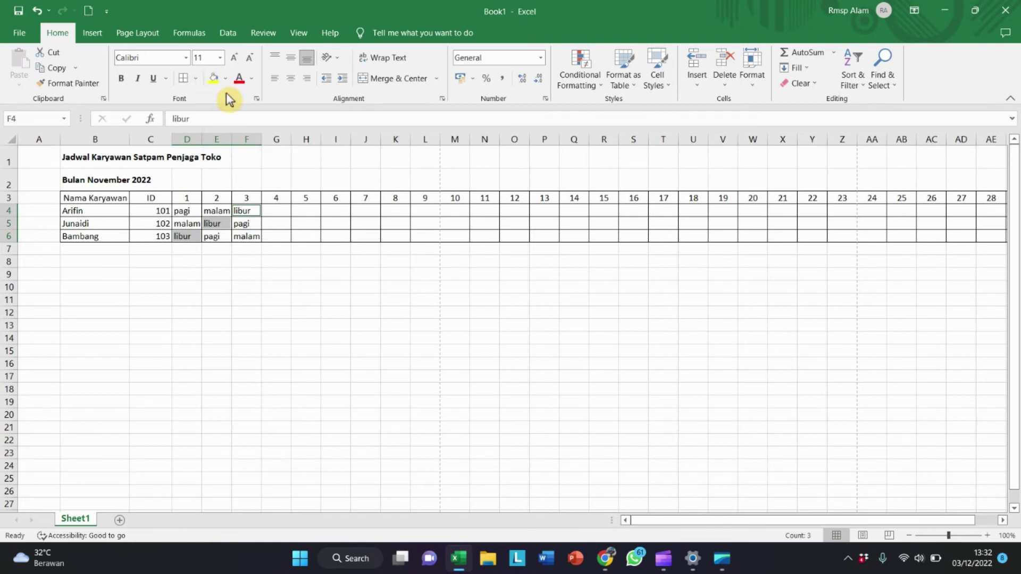
left_click(216, 80)
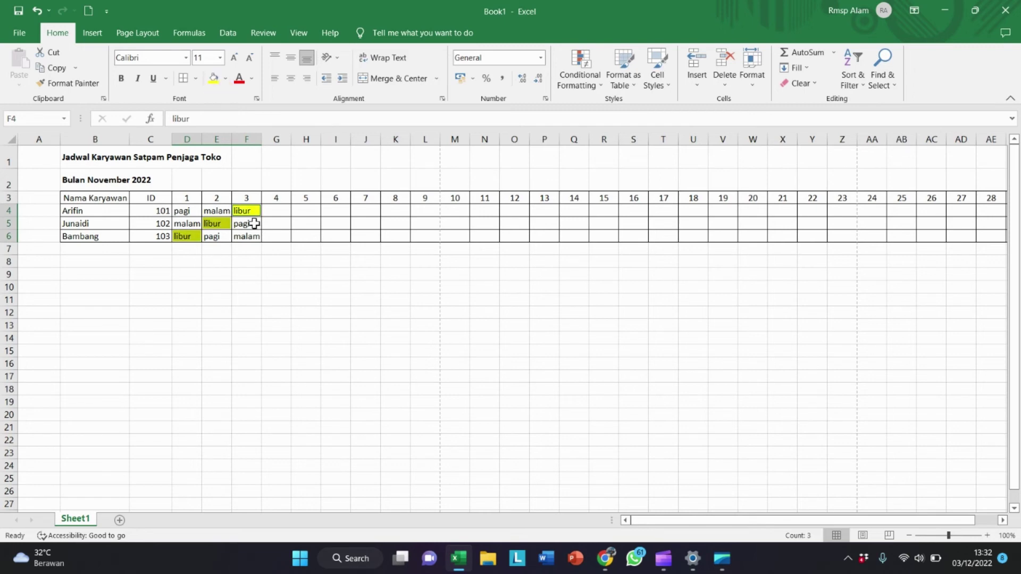
Step: Change the fill of the "libur" cells D6, E5 and F4 to a dark pink from the extended colour palette
left_click(225, 77)
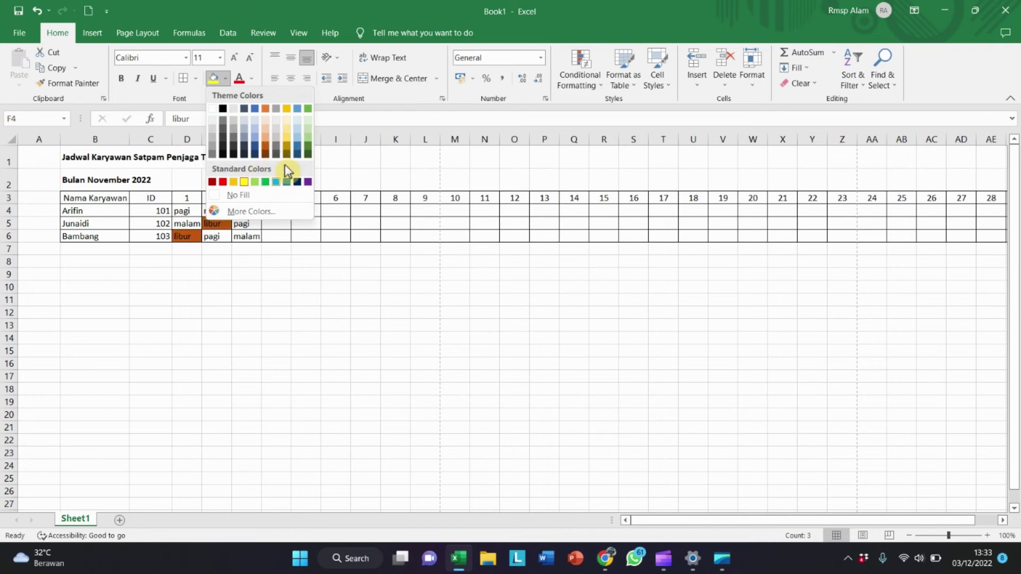
left_click(261, 210)
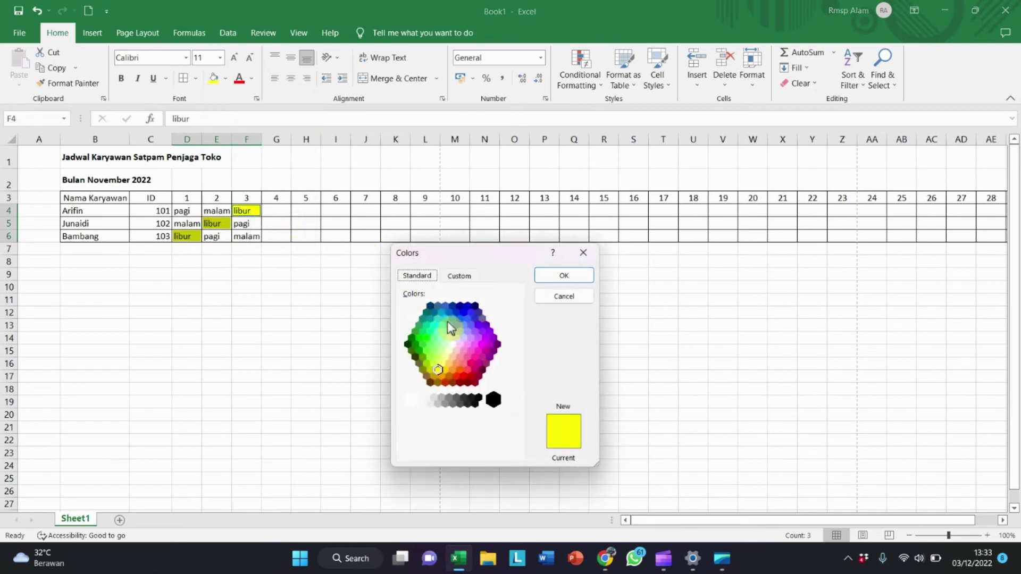
left_click(463, 351)
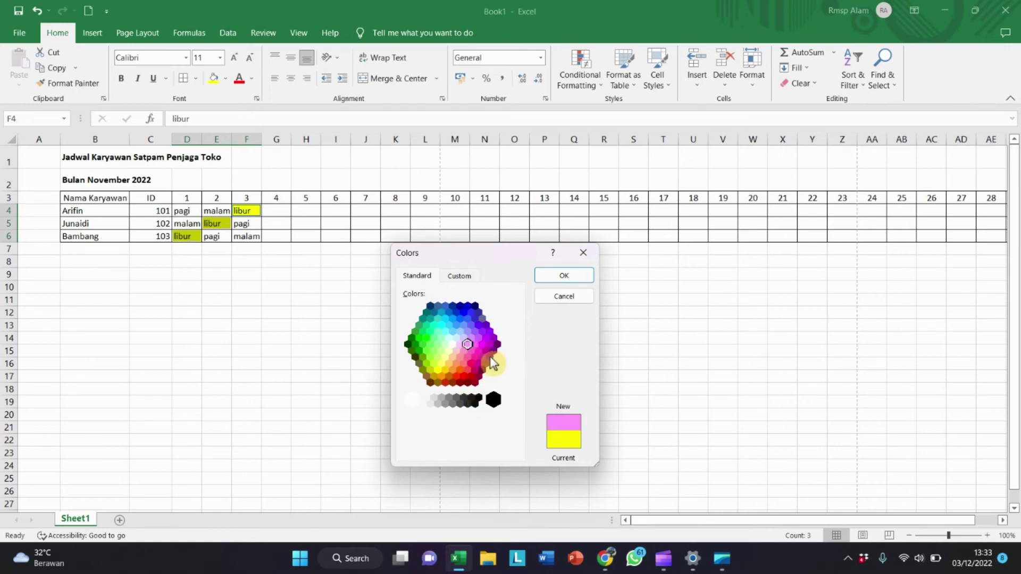
left_click(468, 357)
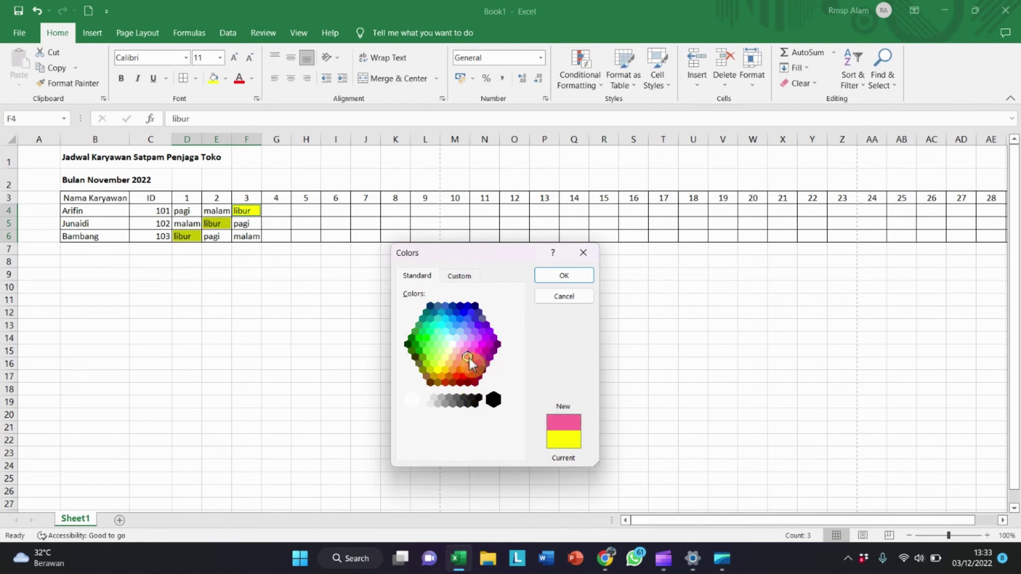
left_click(550, 280)
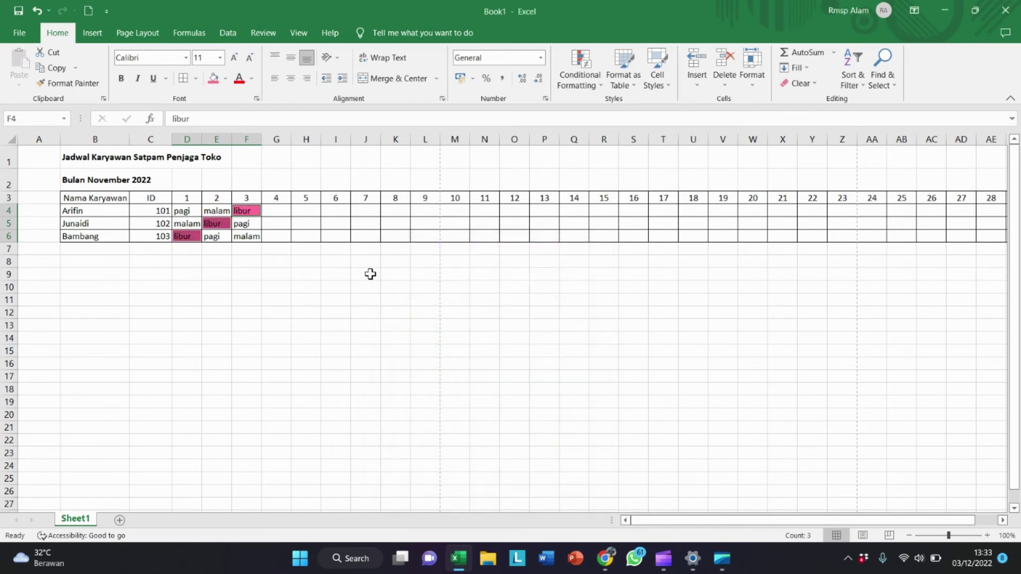
left_click(366, 273)
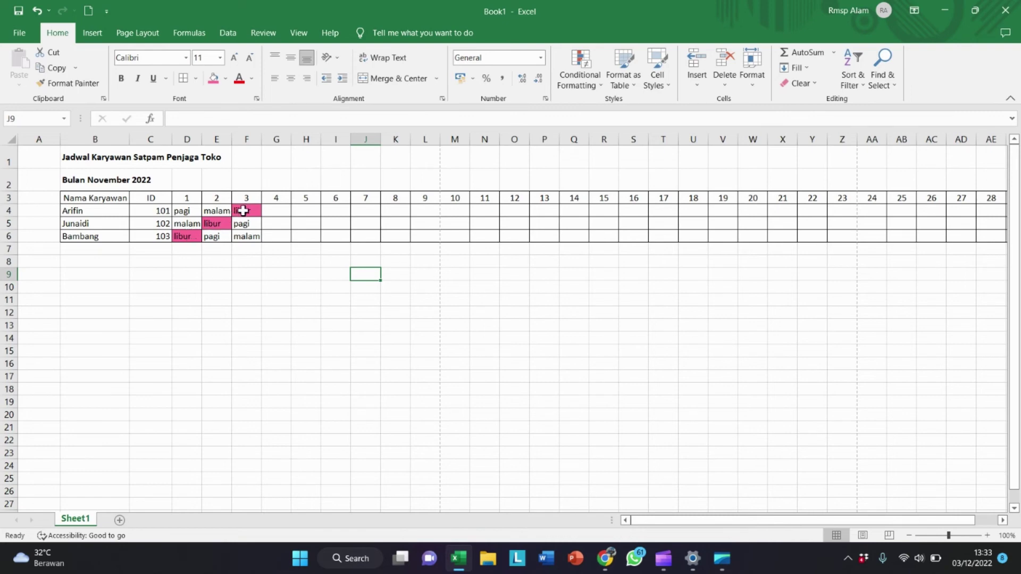
Step: Review how the pagi, malam and libur shifts are distributed among the three employees over days 1 to 3
left_click(187, 212)
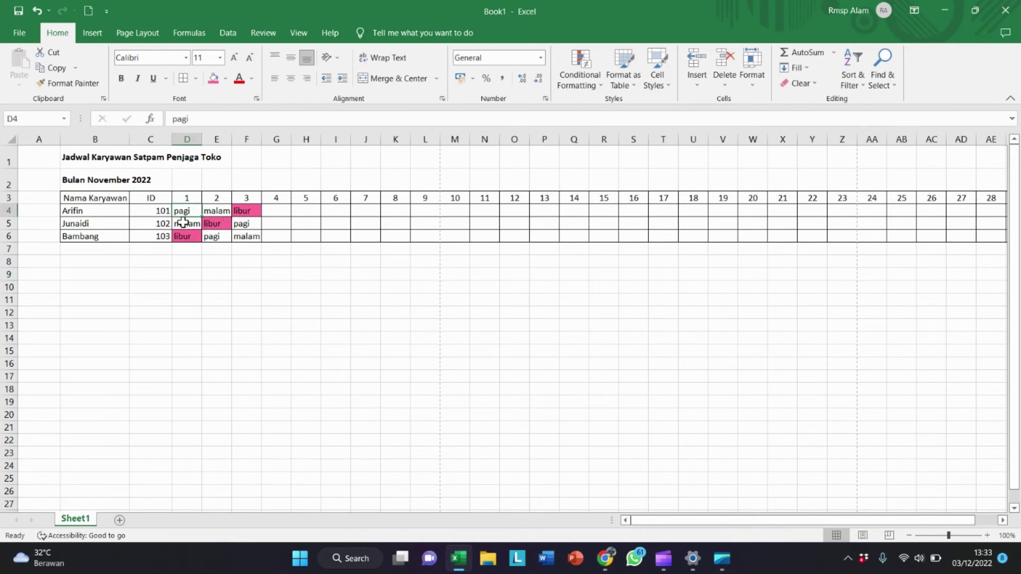
left_click(183, 223)
left_click(183, 235)
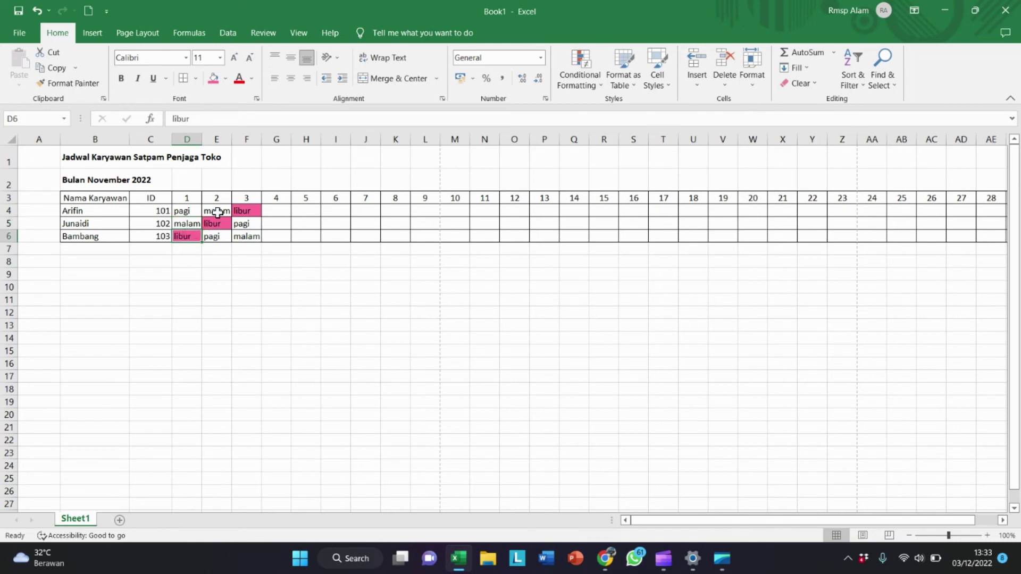
left_click(221, 236)
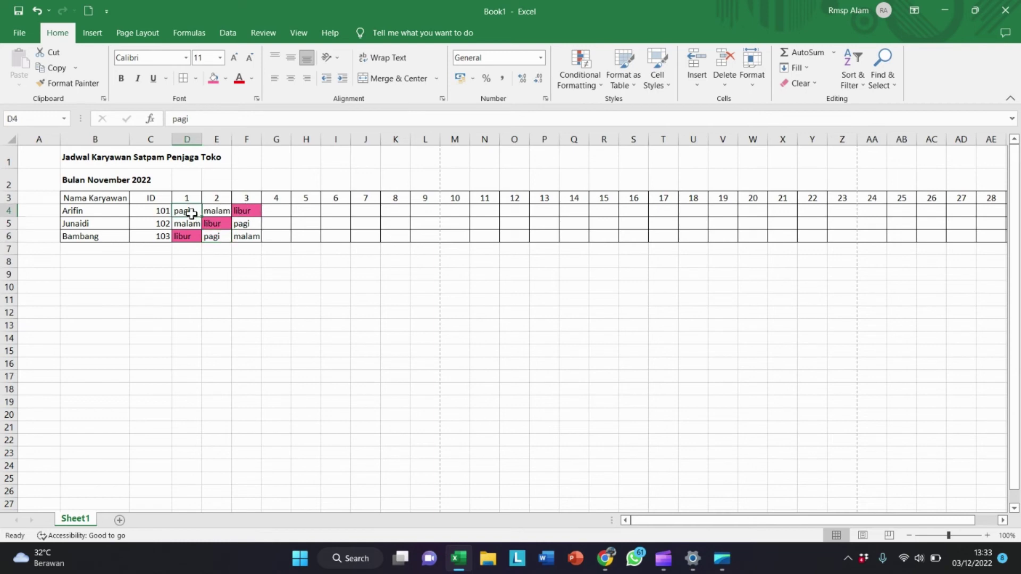
left_click(238, 235)
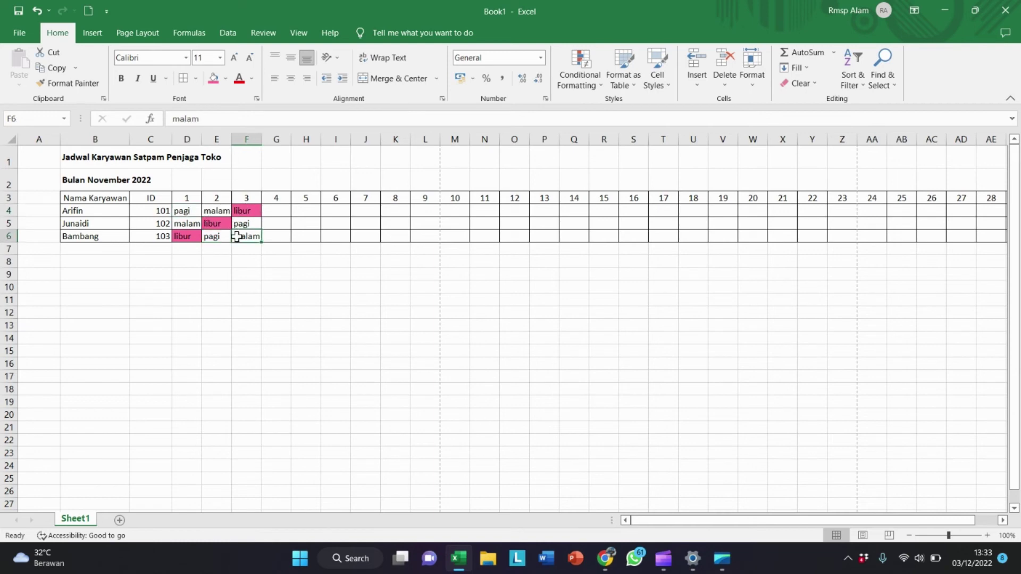
left_click(286, 214)
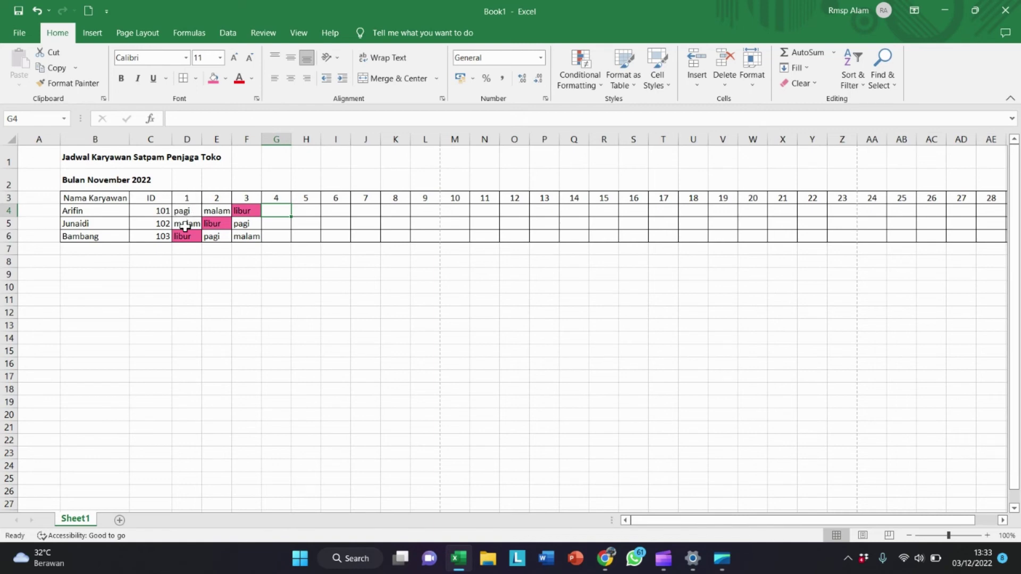
left_click_drag(186, 210, 244, 235)
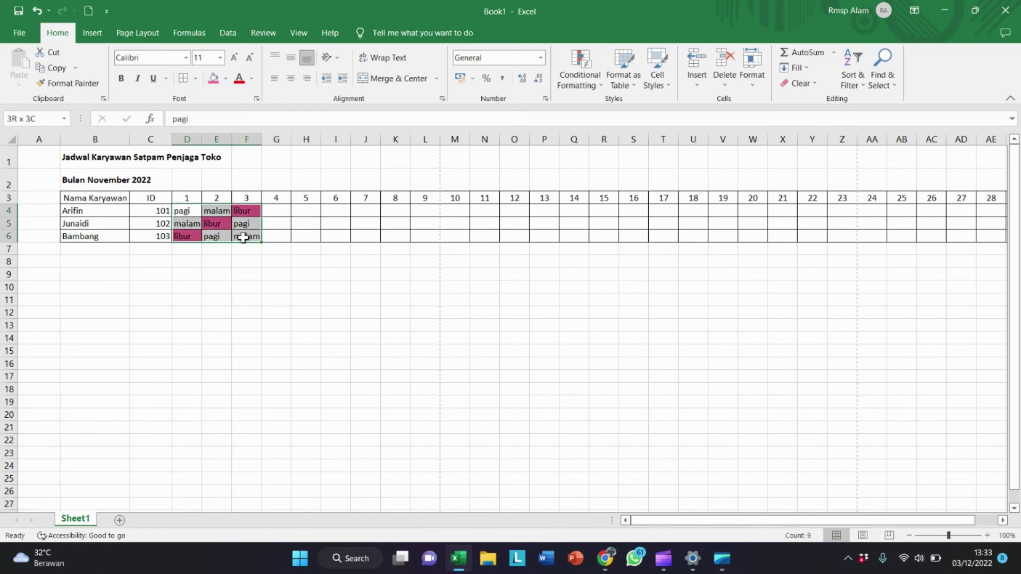
left_click(268, 216)
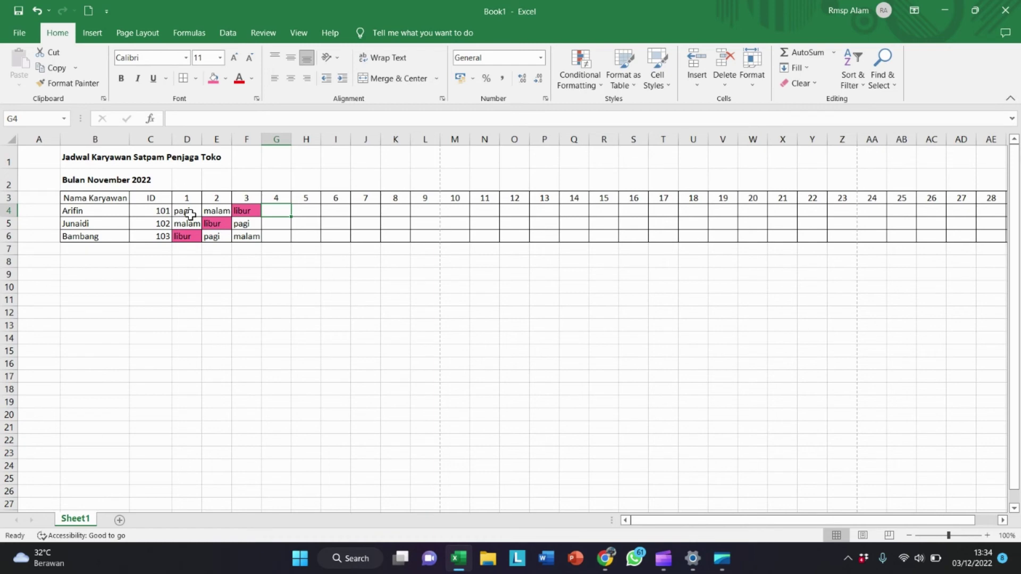
Step: Copy the three-day shift block in cells D4 to F6, including its fill colours
left_click_drag(190, 214, 250, 236)
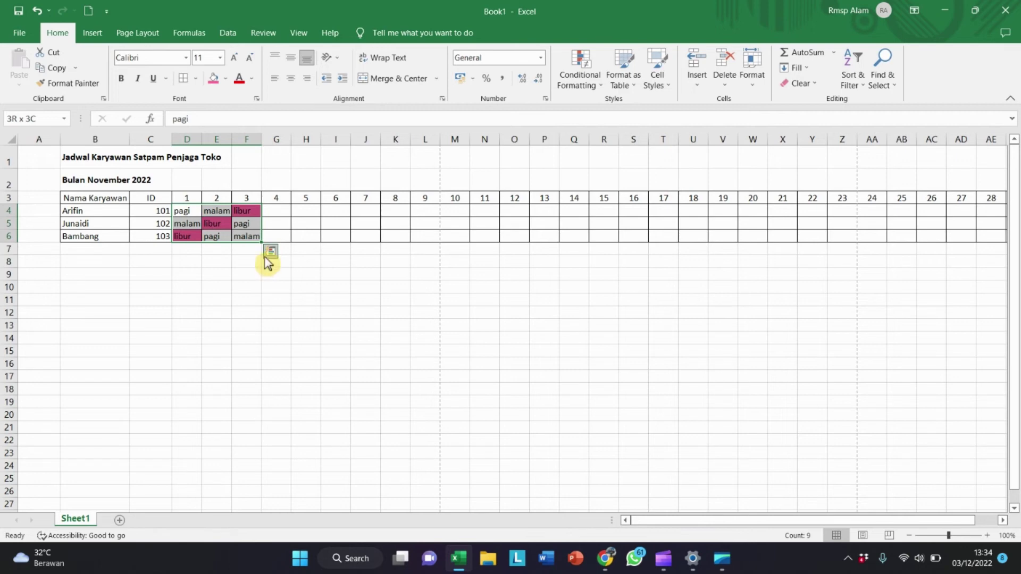
right_click(247, 234)
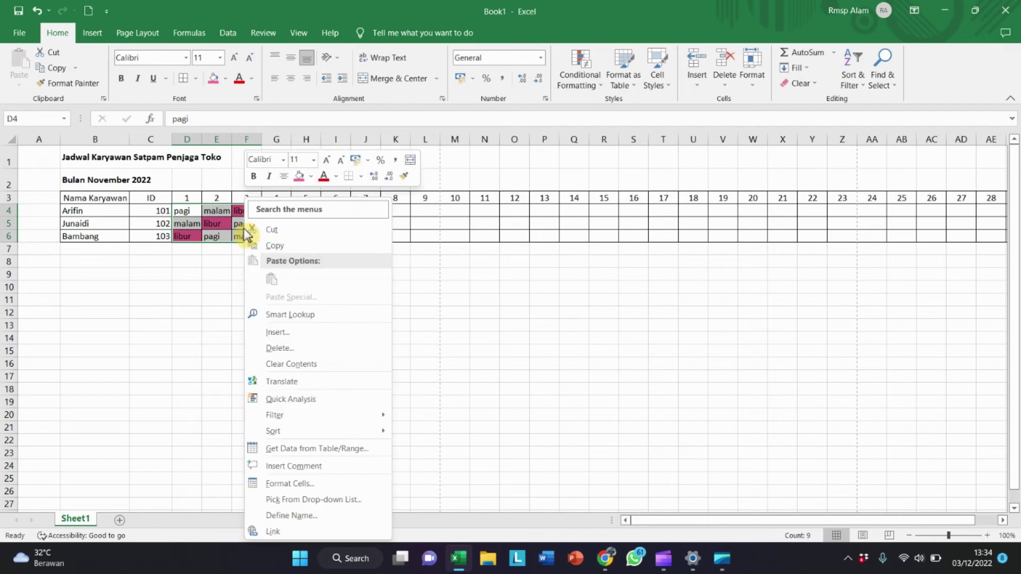
left_click(273, 247)
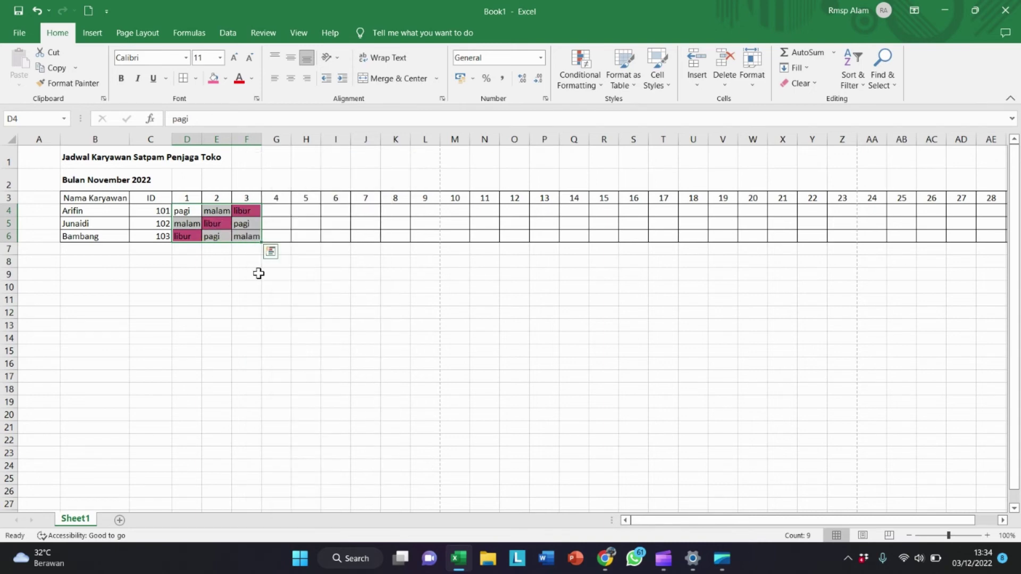
right_click(240, 207)
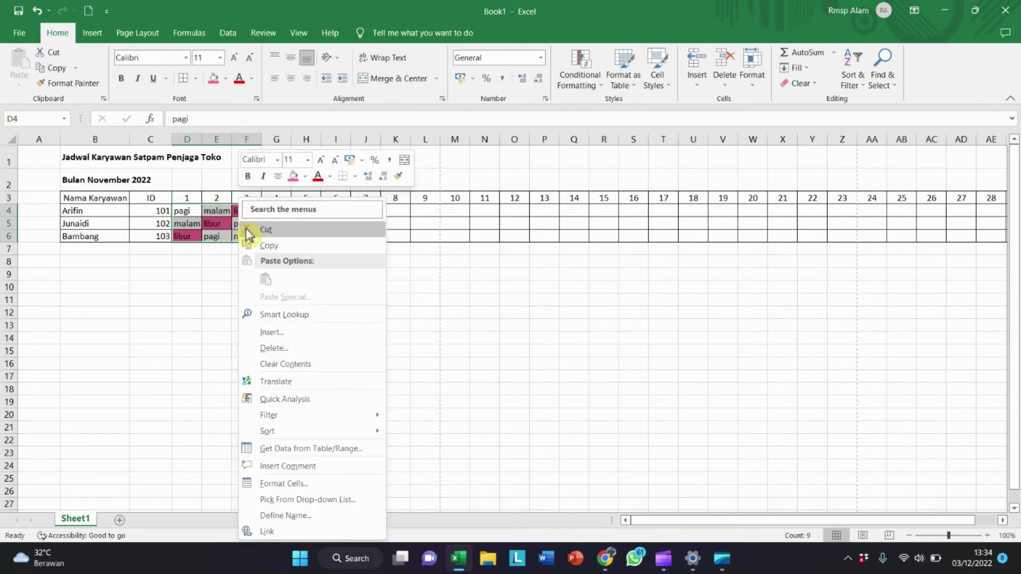
left_click(286, 245)
Step: Paste the copied shift block starting at cell G4 to fill days 4 to 6
left_click(296, 262)
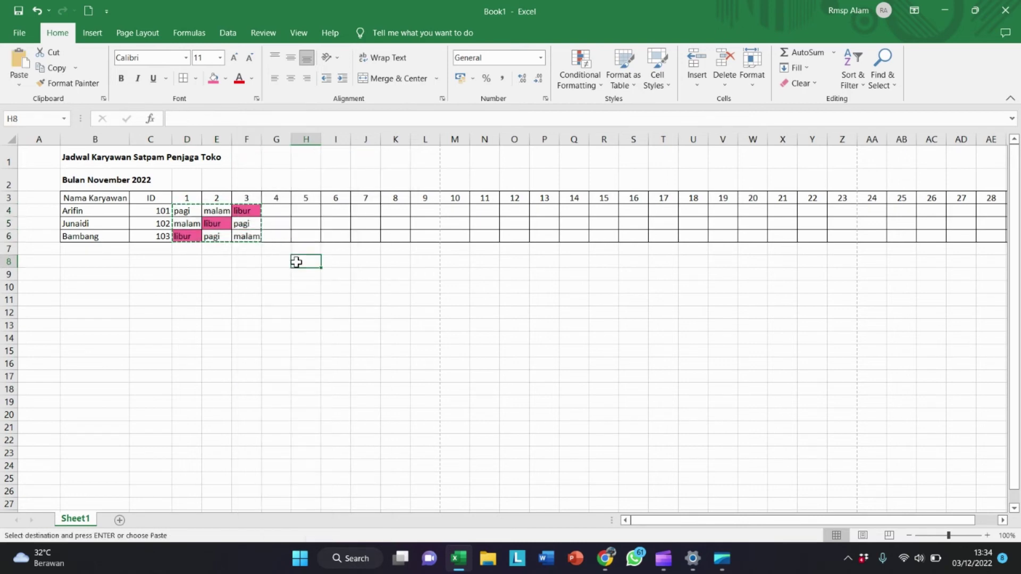
left_click(292, 222)
left_click(276, 212)
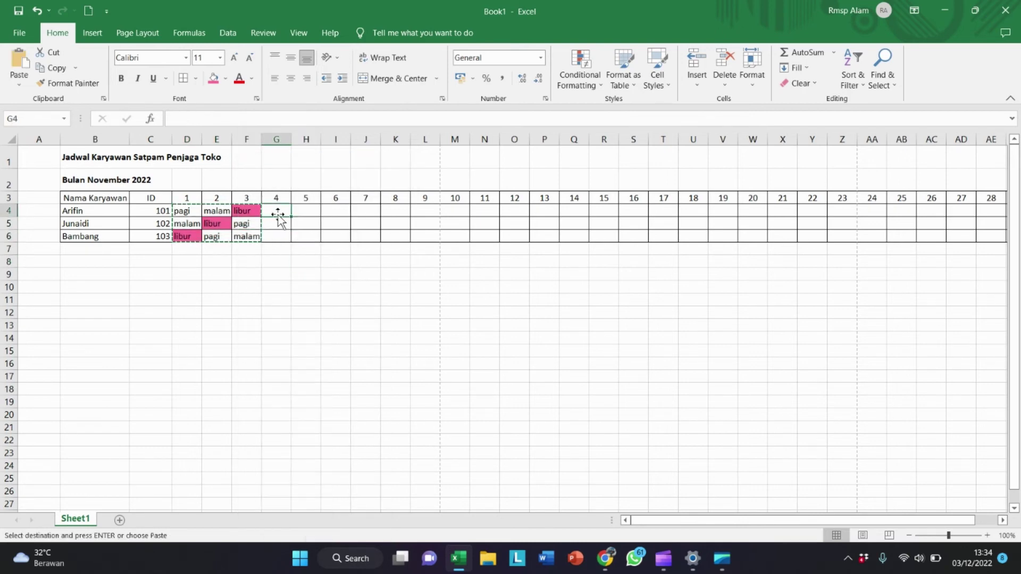
left_click(282, 274)
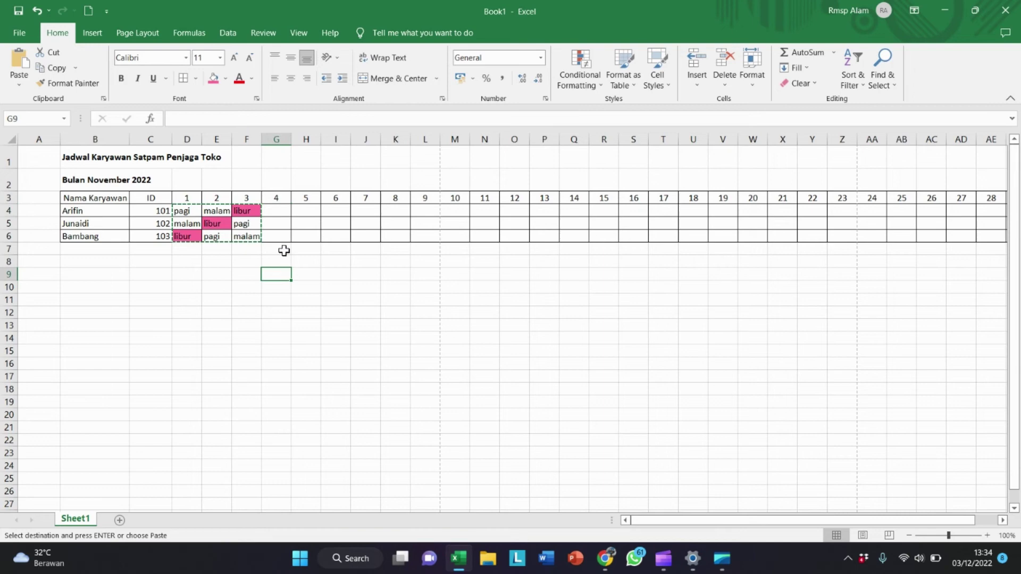
left_click(276, 211)
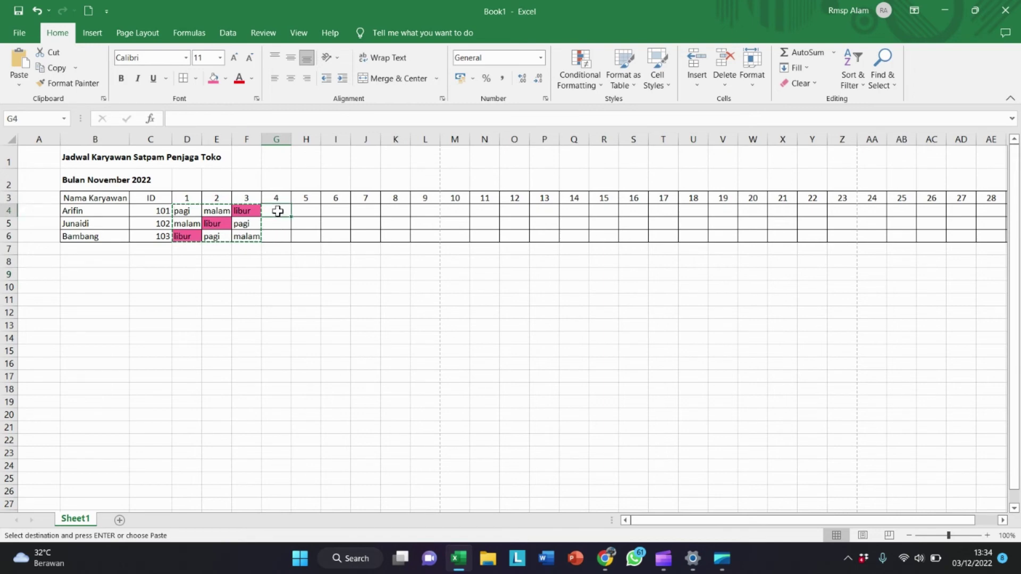
right_click(277, 211)
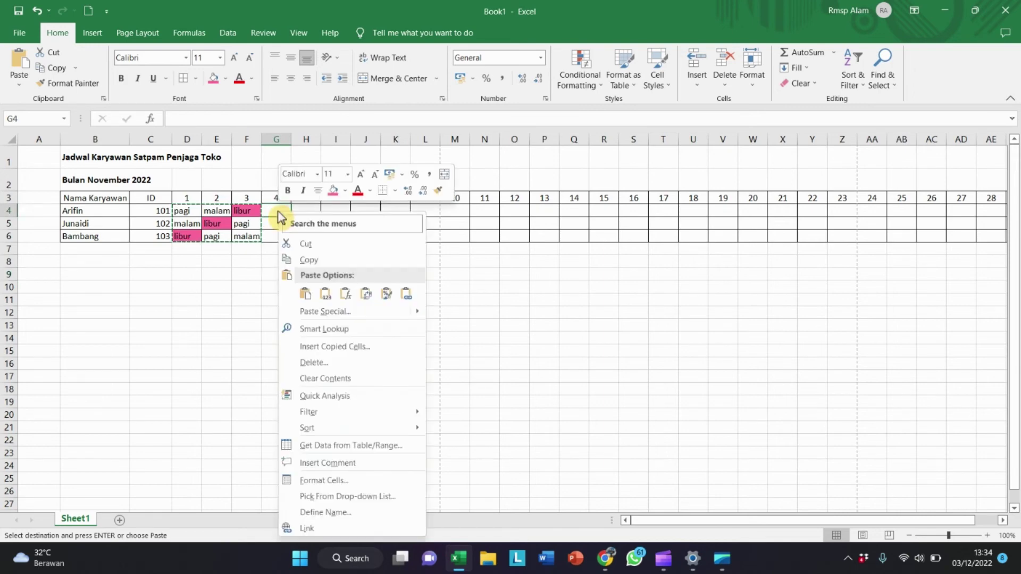
left_click(307, 294)
left_click(307, 292)
left_click(318, 278)
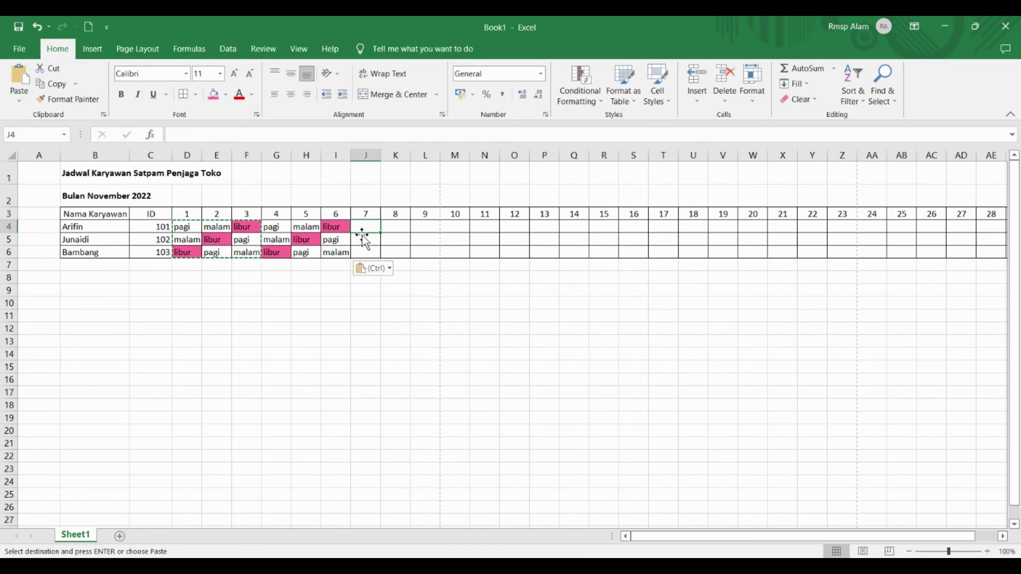
Step: Paste the shift block again starting at cell J4 to fill days 7 to 9
left_click(386, 228)
left_click(361, 228)
left_click(398, 317)
left_click(358, 228)
left_click(371, 229)
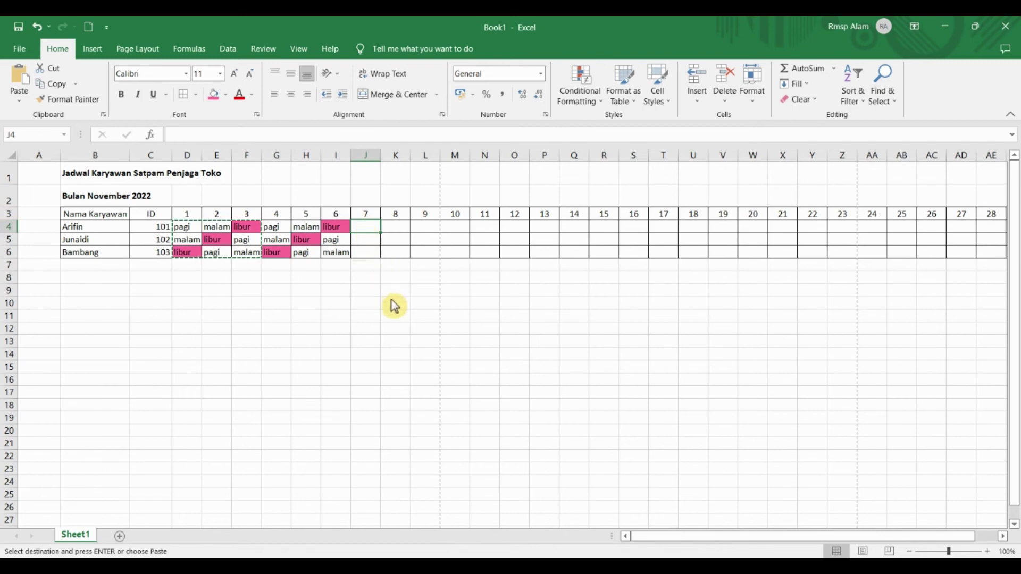
key("ctrl+v")
Step: Paste the same shift block starting at cell M4 to fill days 10 to 12
left_click(451, 229)
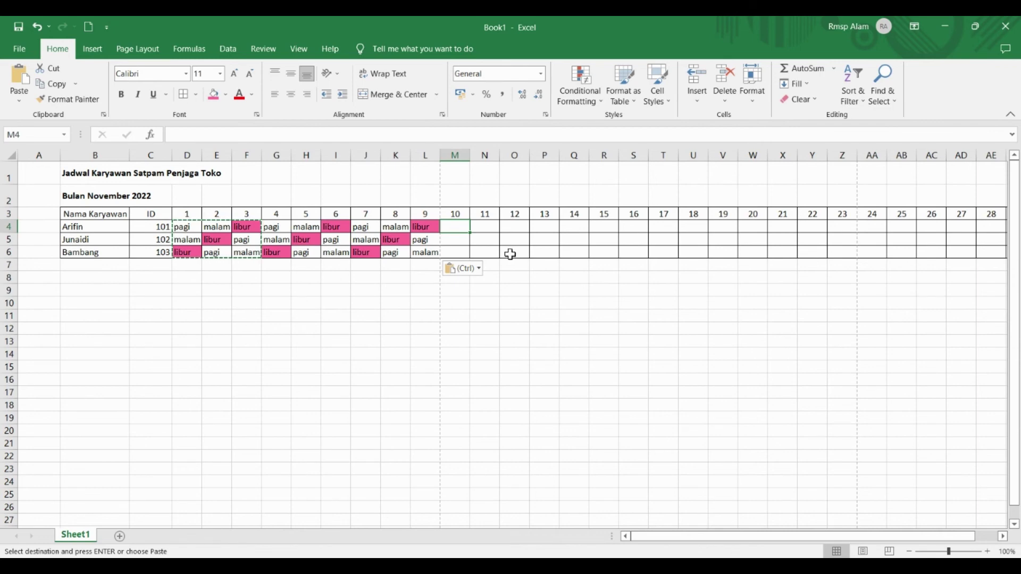
key("ctrl+v")
left_click(501, 300)
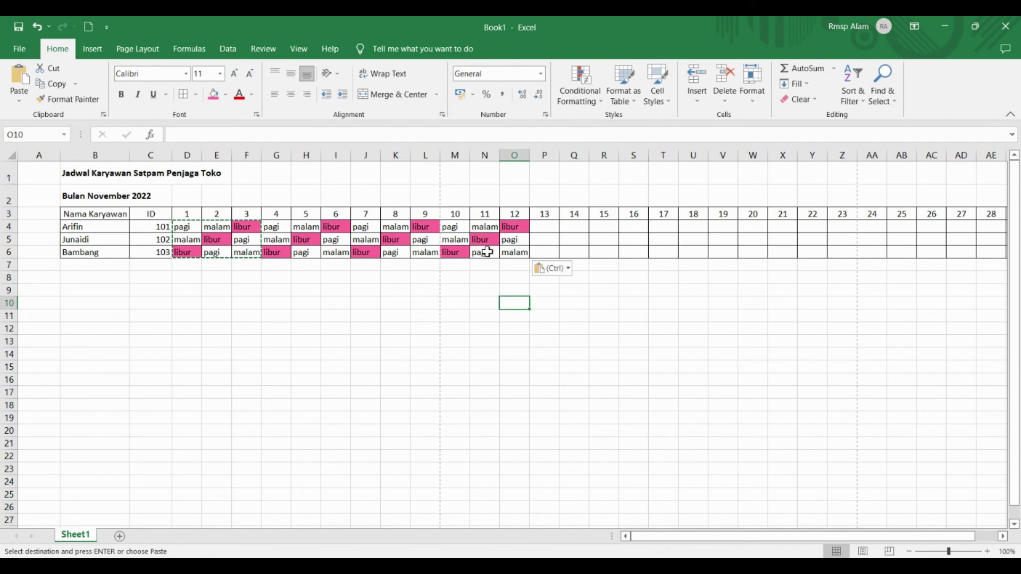
left_click(546, 224)
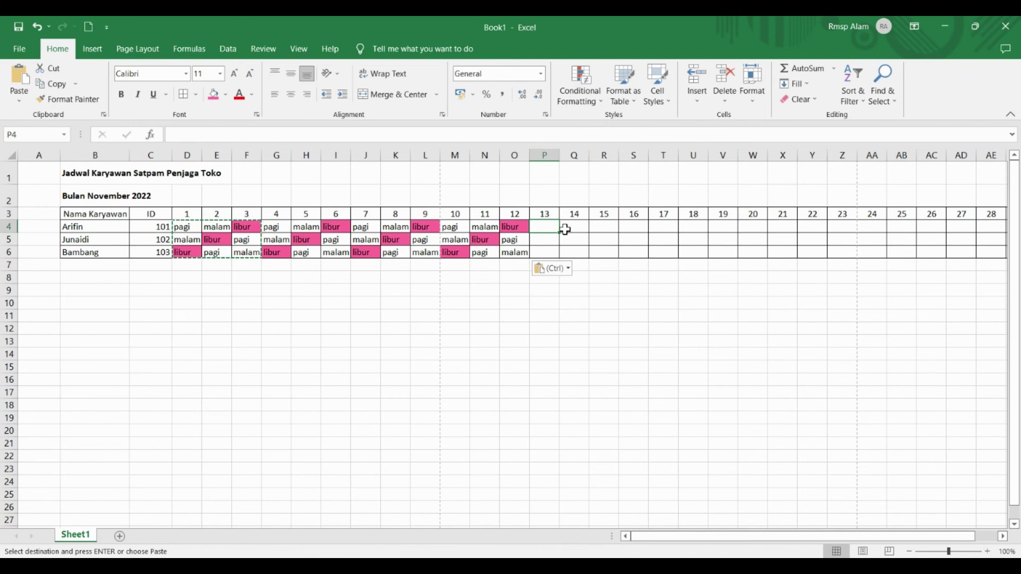
left_click(565, 229)
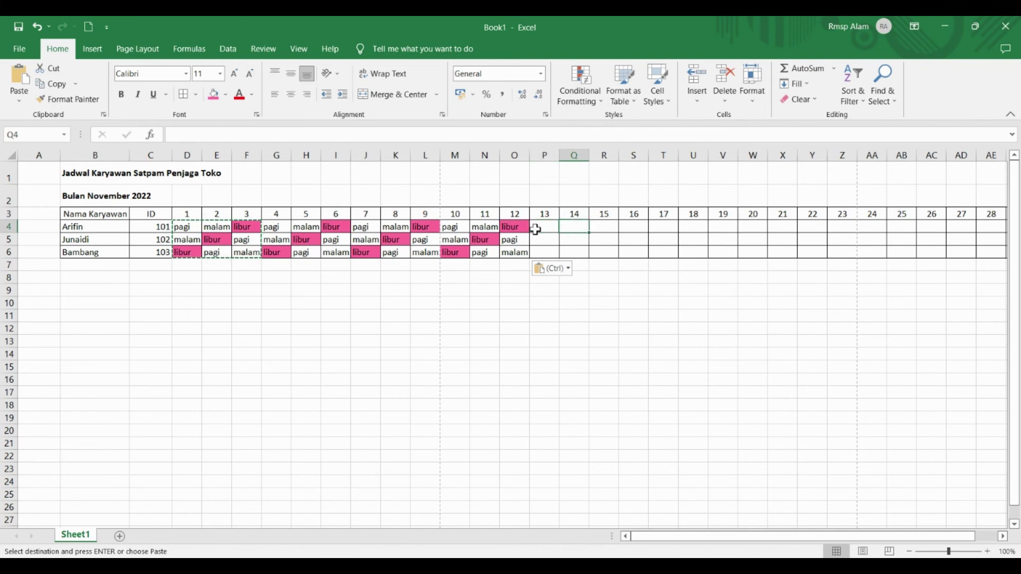
left_click(184, 229)
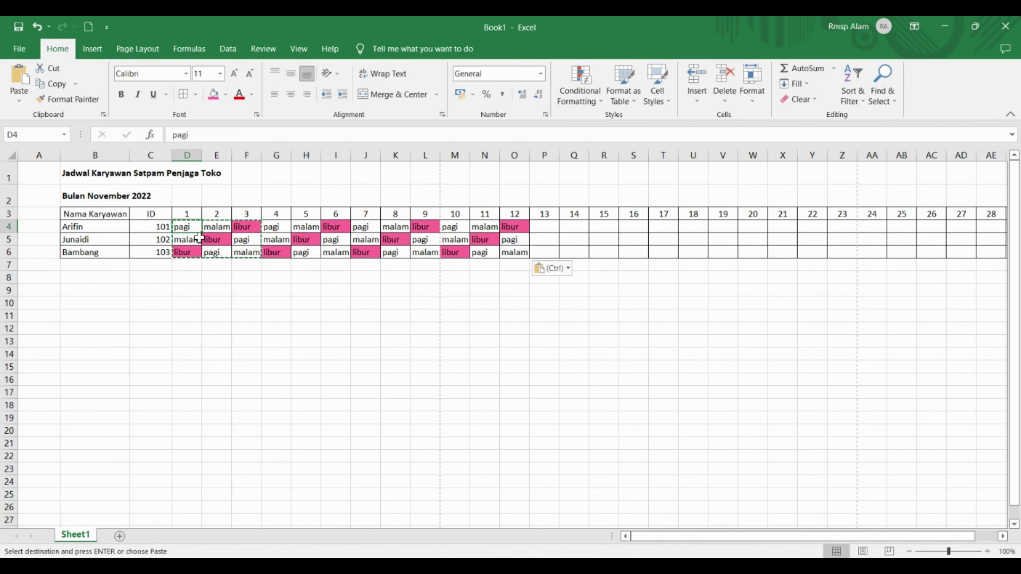
key("Escape")
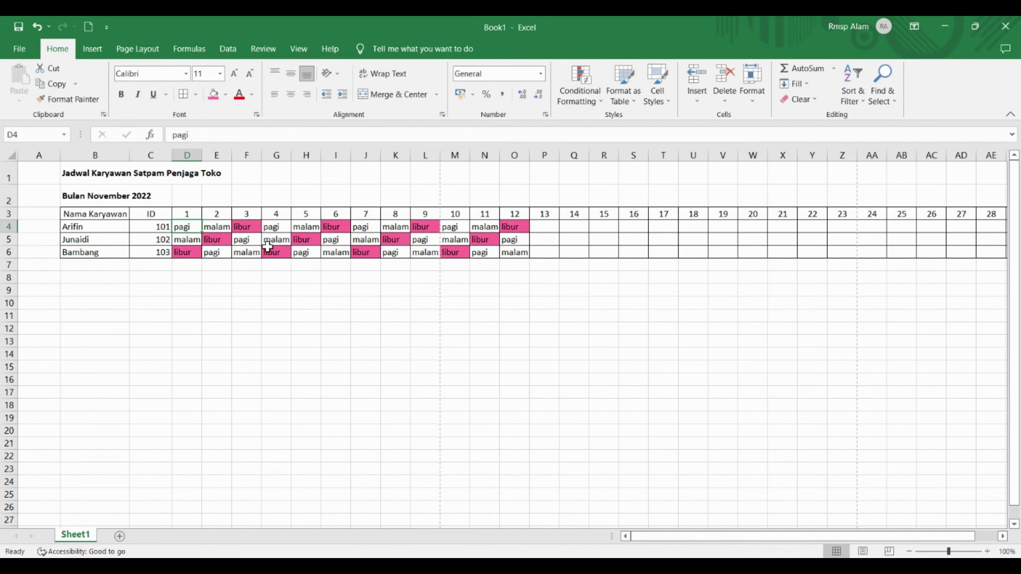
left_click(217, 239)
key("ctrl+z")
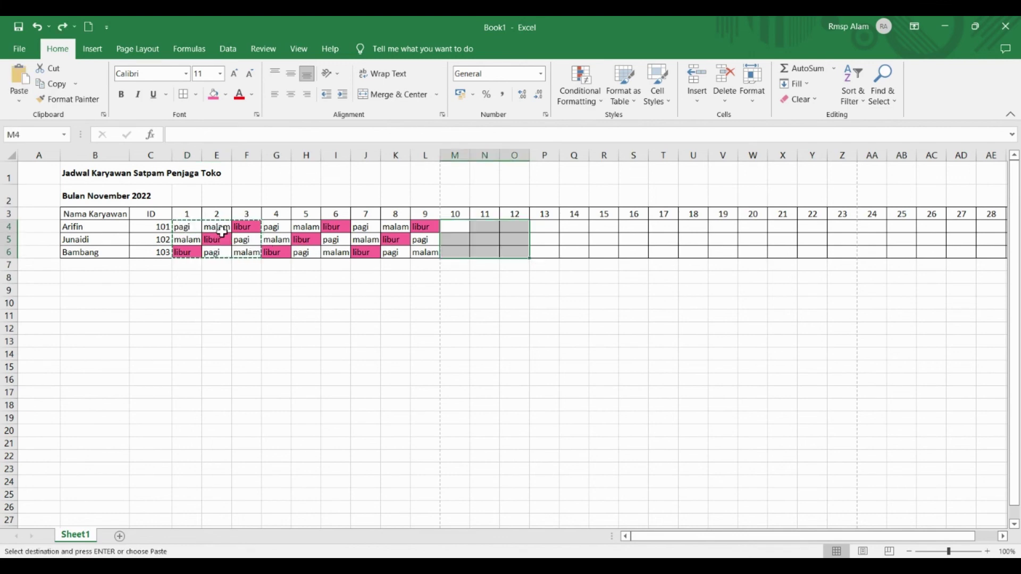
left_click(63, 27)
left_click(223, 229)
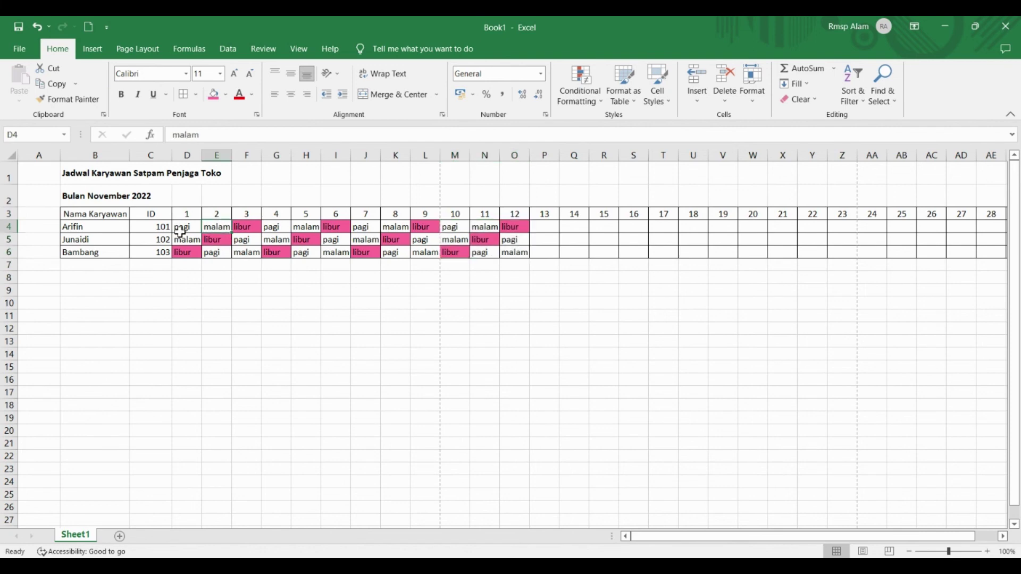
Step: Copy the twelve-day shift block D4 to O6 and paste it starting at cell P4 to fill days 13 to 24
left_click(180, 230)
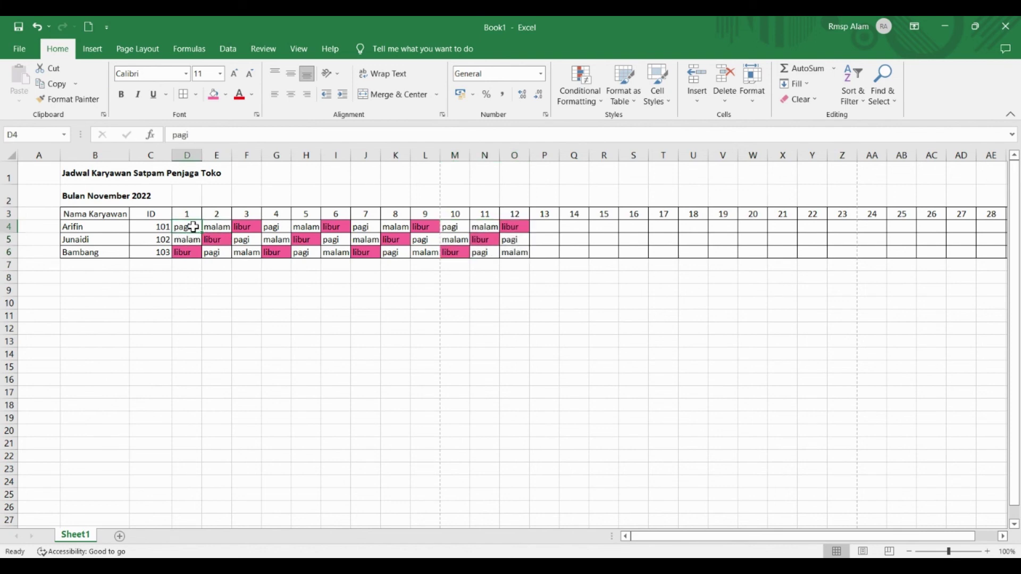
left_click(513, 255, "shift")
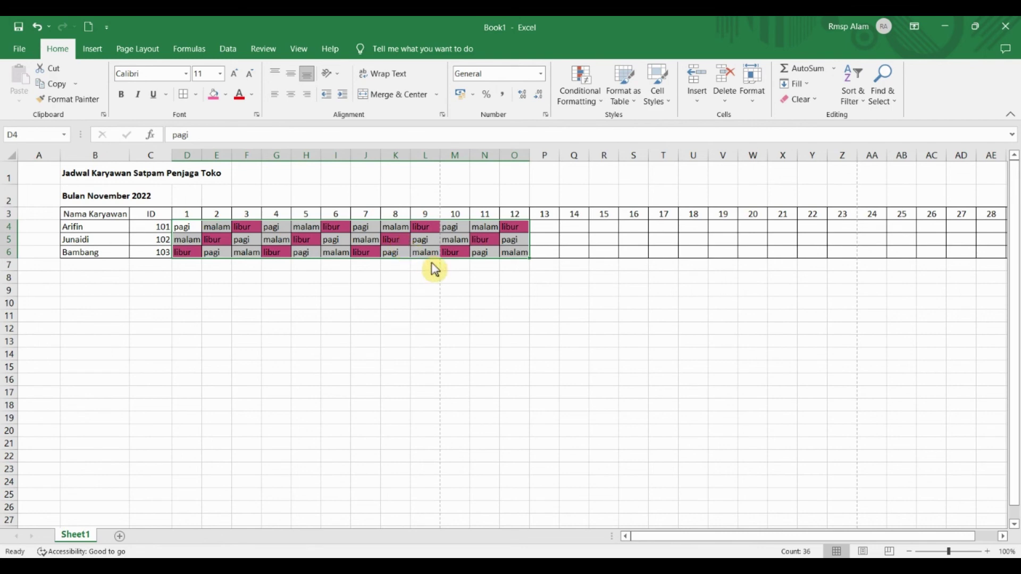
key("ctrl+c")
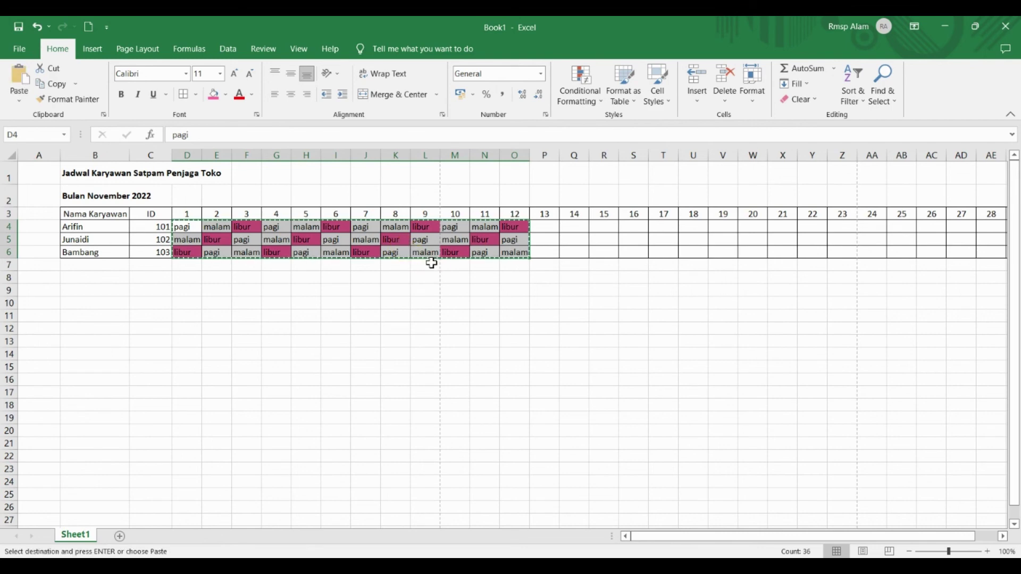
left_click(551, 225)
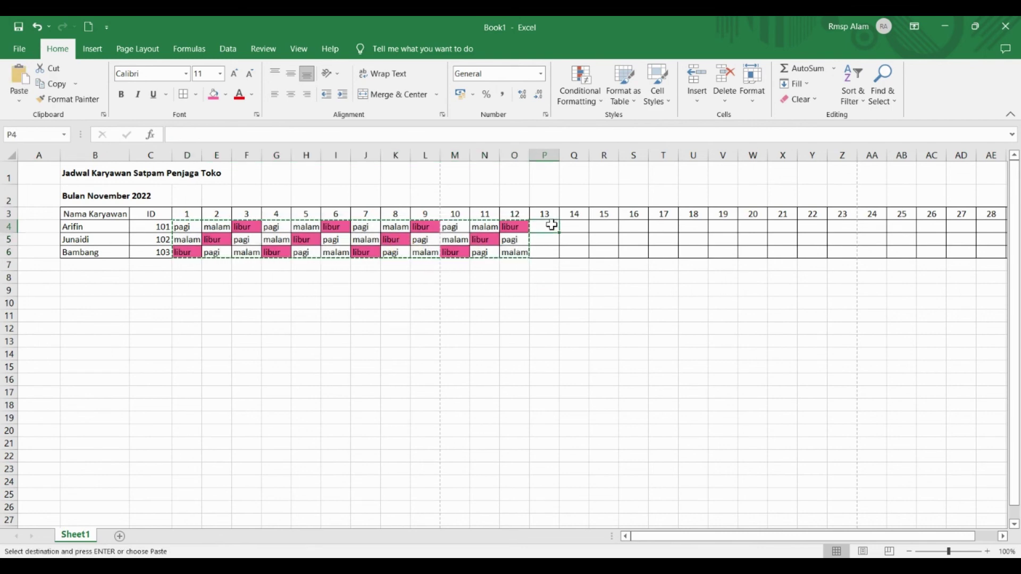
key("ctrl+v")
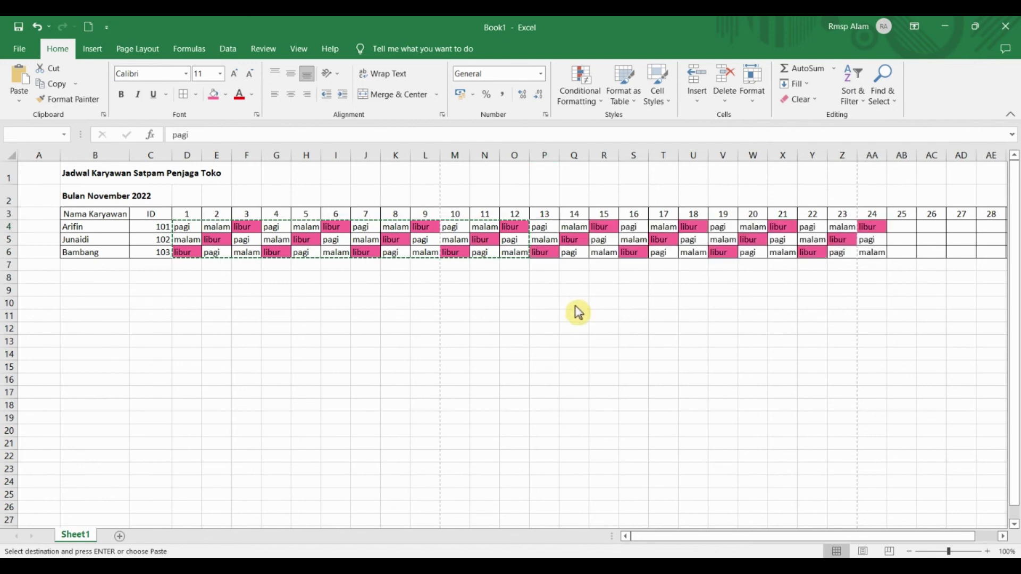
left_click(575, 305)
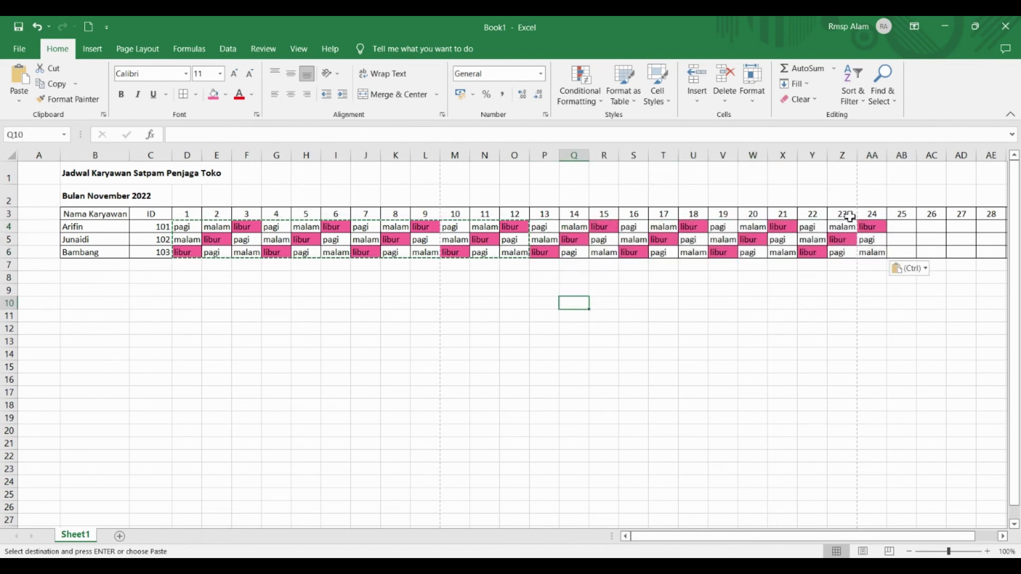
key("Escape")
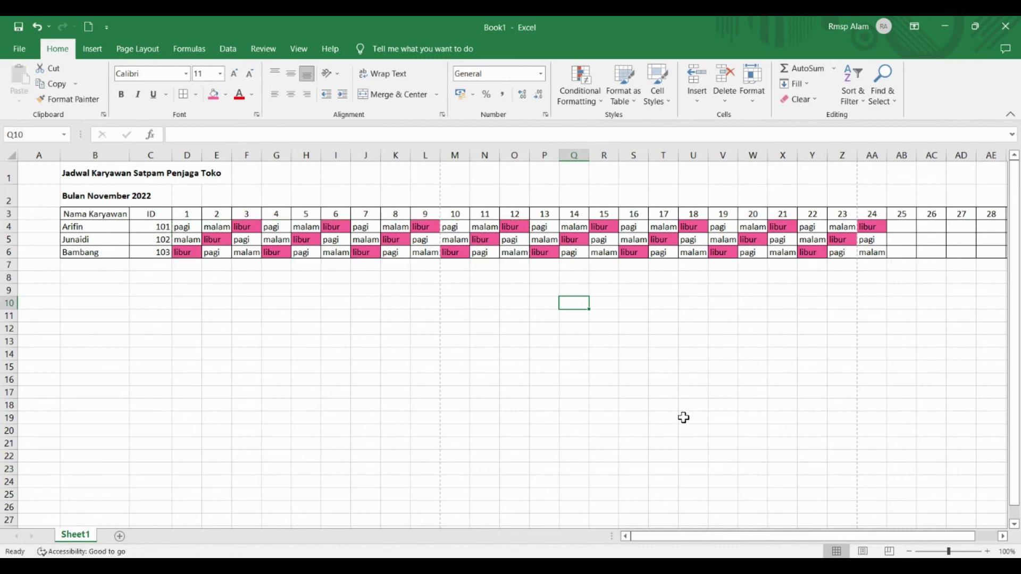
Step: Copy the three-day shift block in Y4 to AA6 and paste it starting at cell AB4 to fill days 25 to 27
left_click_drag(671, 537, 731, 537)
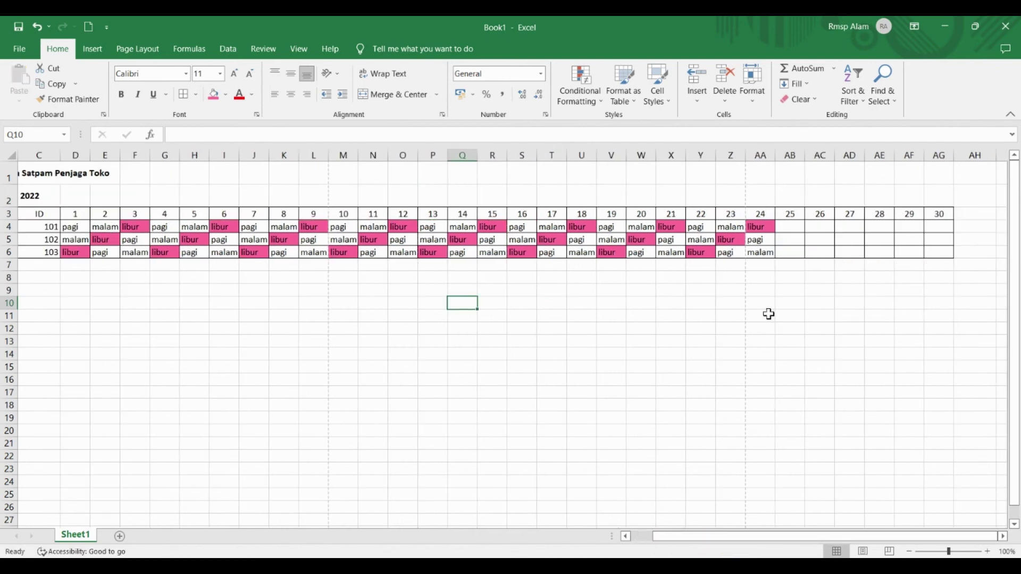
left_click(783, 242)
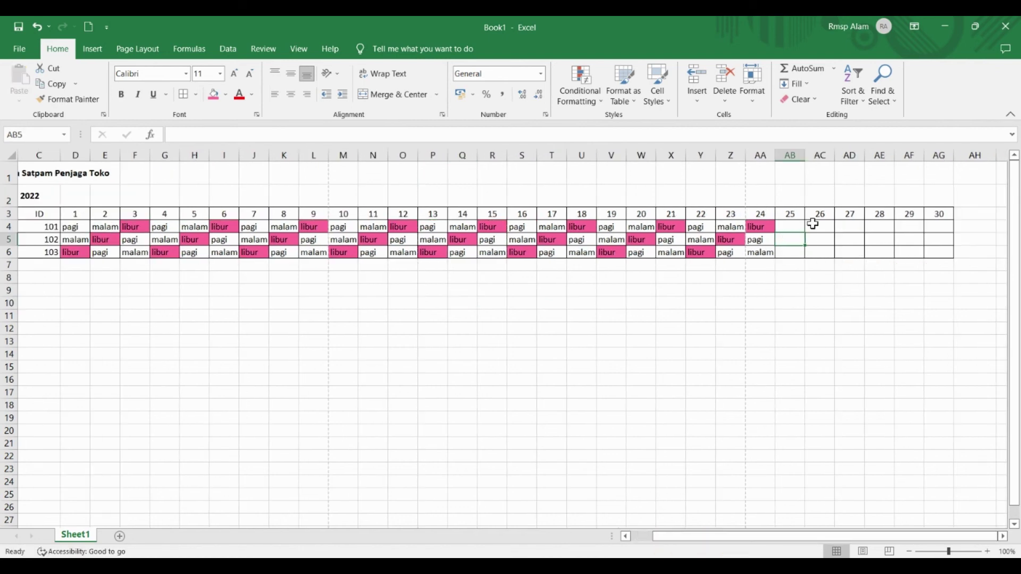
left_click(701, 230)
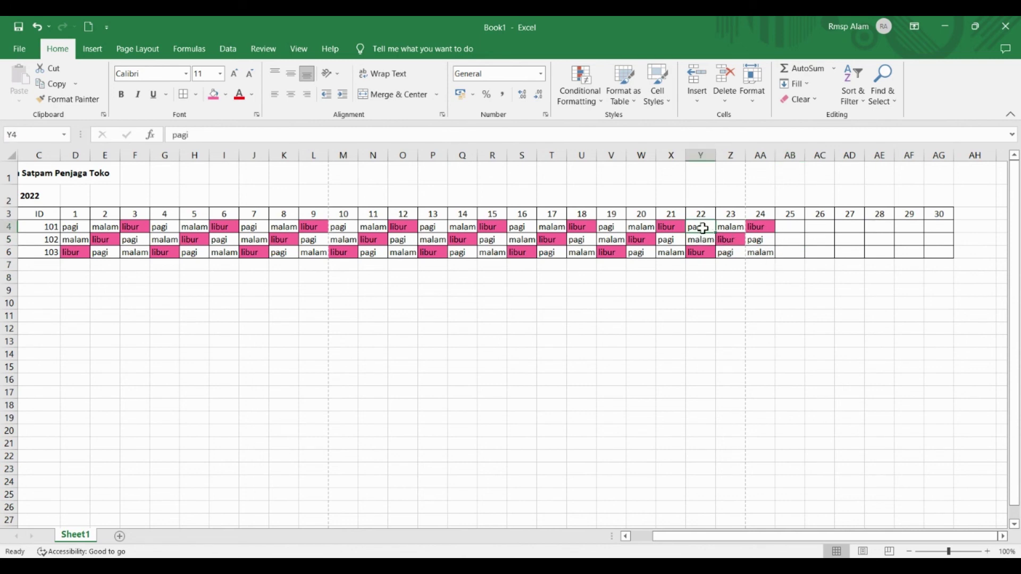
left_click(763, 250, "shift")
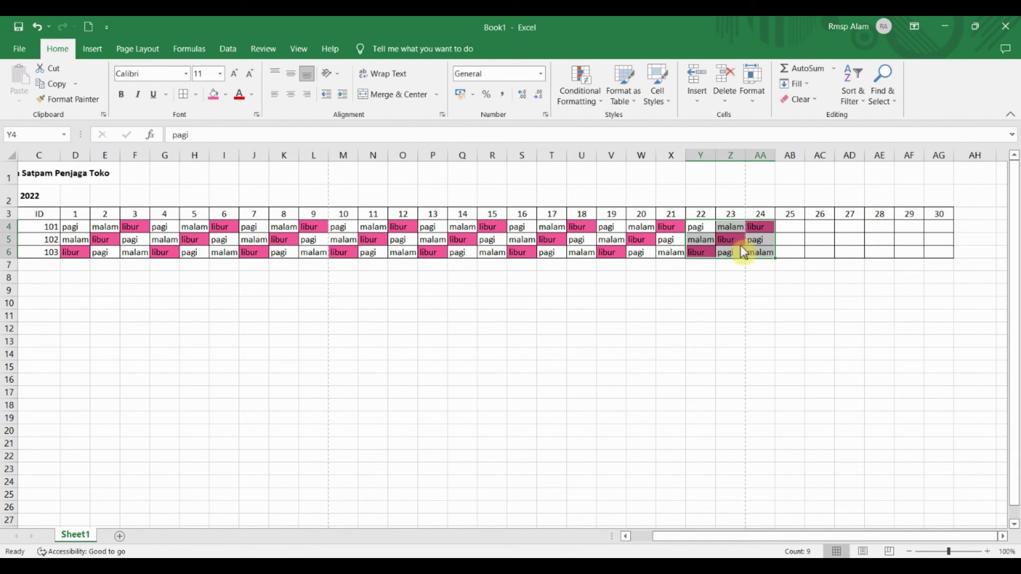
key("ctrl+c")
left_click(789, 229)
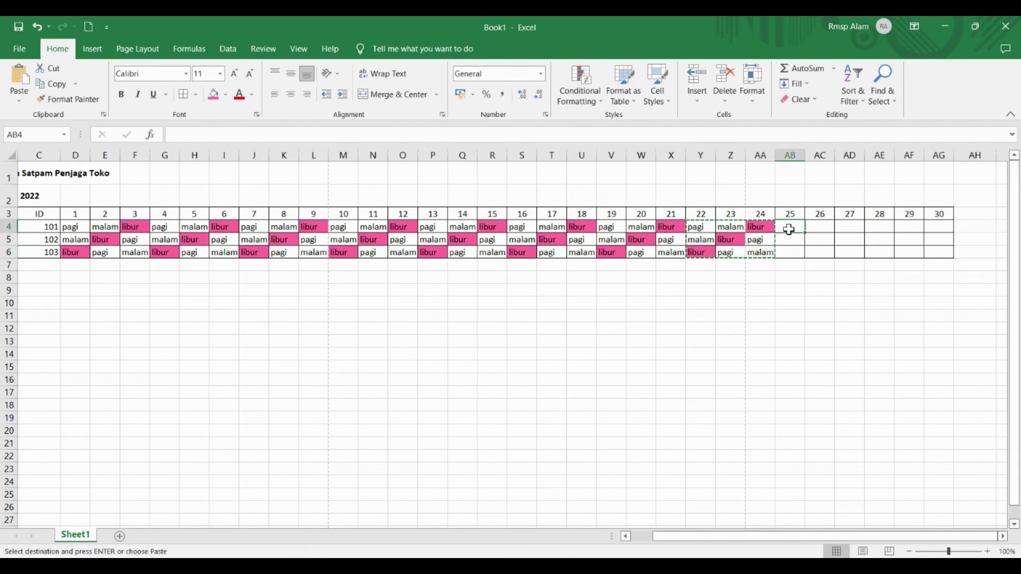
key("ctrl+v")
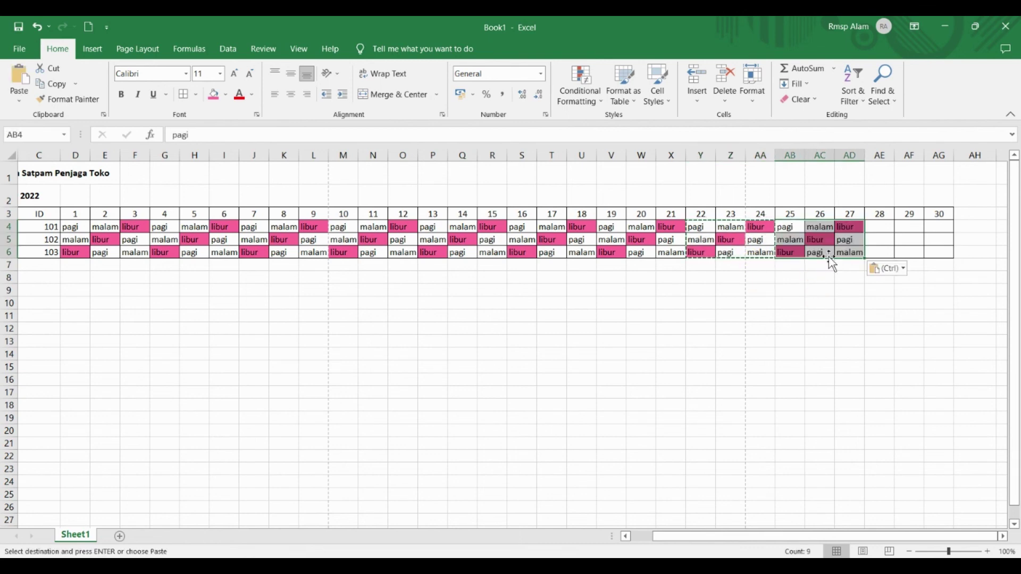
Step: Paste the three-day shift block again starting at cell AE4 to fill days 28 to 30, and end the copy mode
left_click(878, 227)
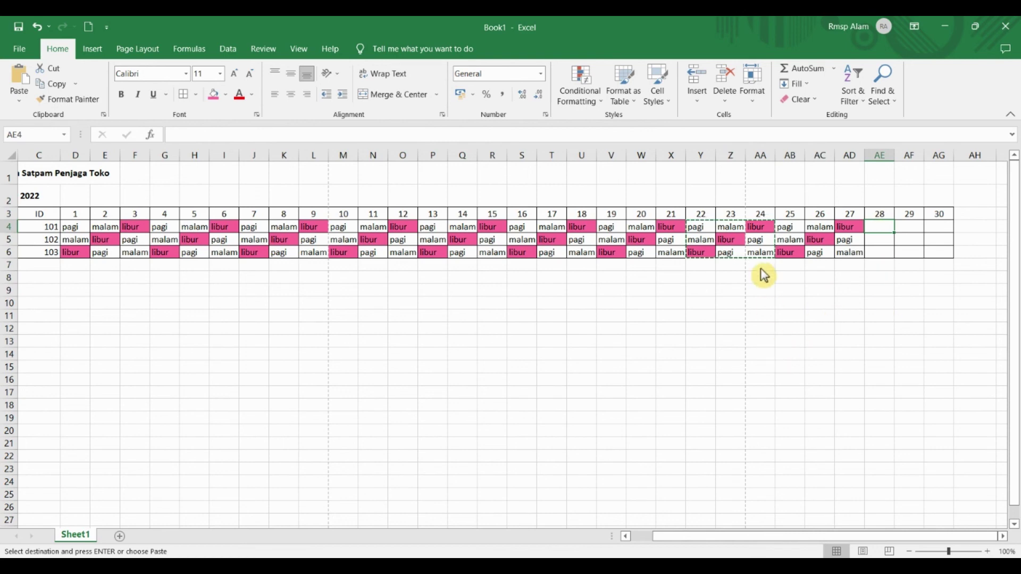
key("ctrl+v")
left_click(713, 286)
key("Escape")
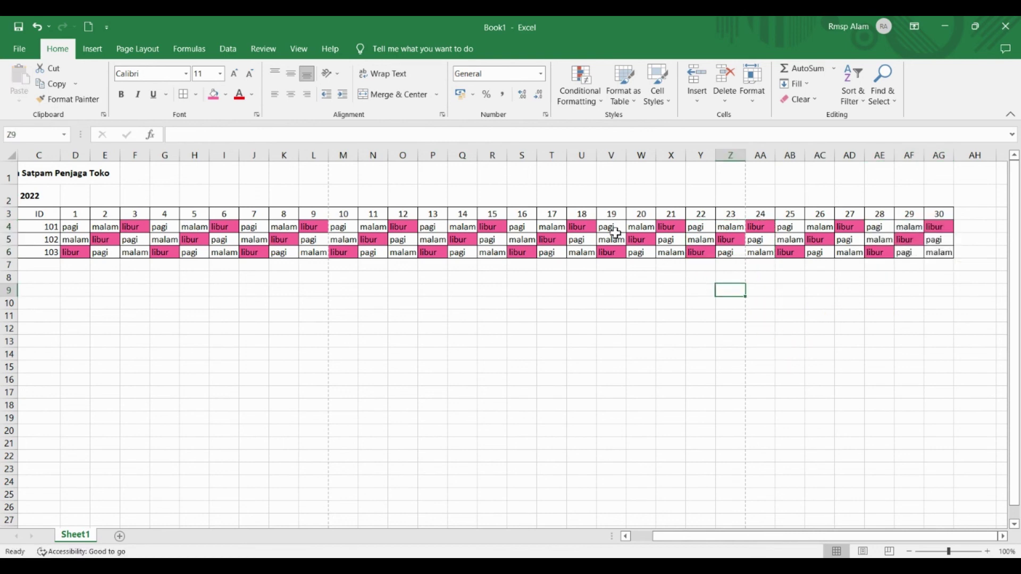
Step: Review the pagi, malam and libur rotation of all three employees across the days of the schedule
left_click(612, 239)
left_click_drag(725, 536, 643, 537)
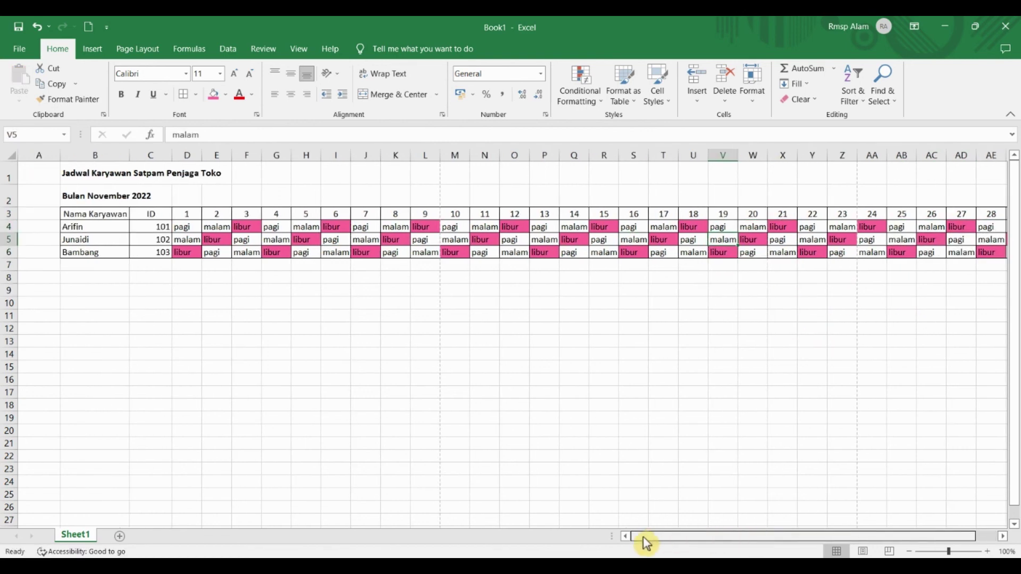
left_click(211, 267)
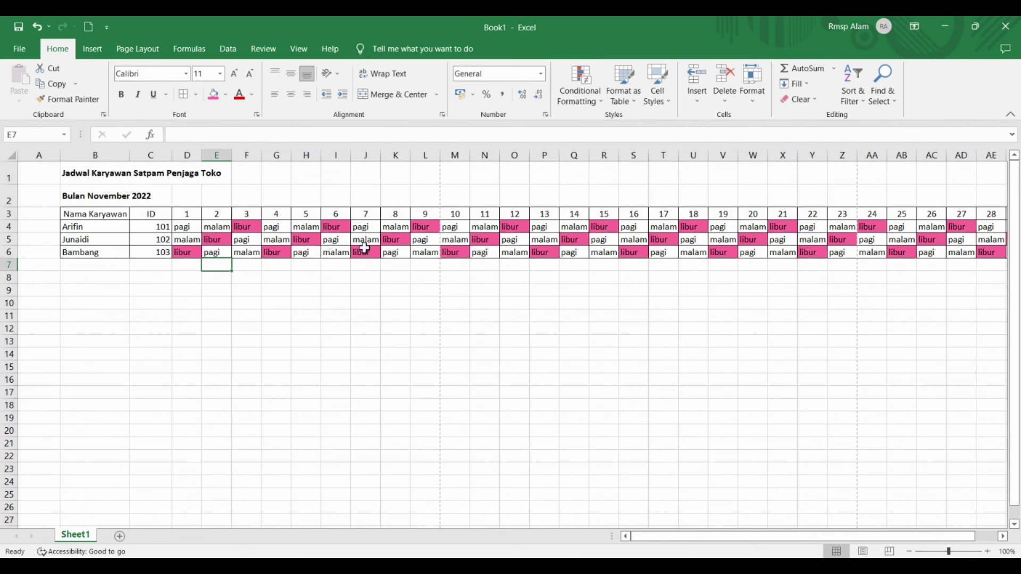
left_click(302, 281)
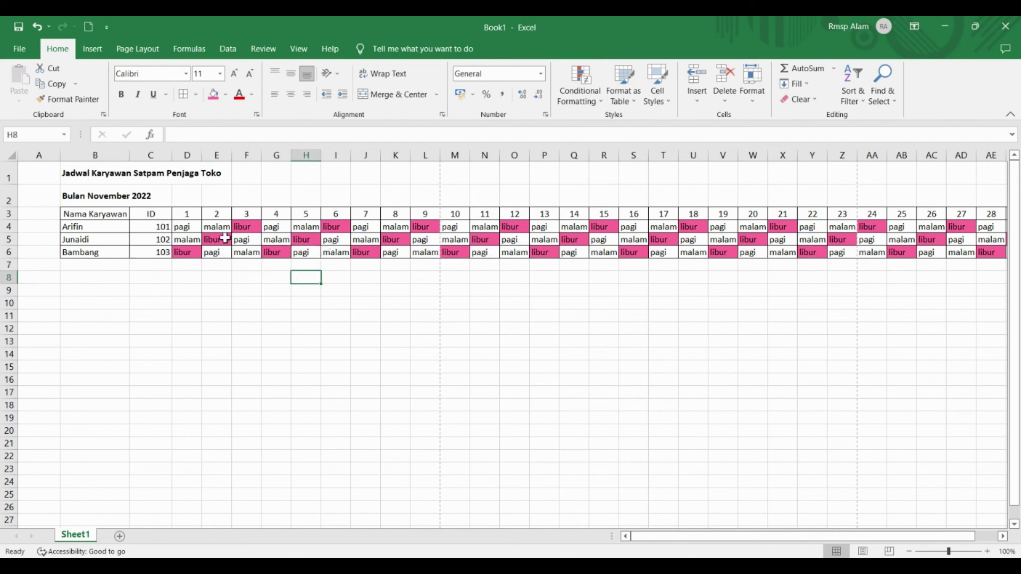
left_click(181, 227)
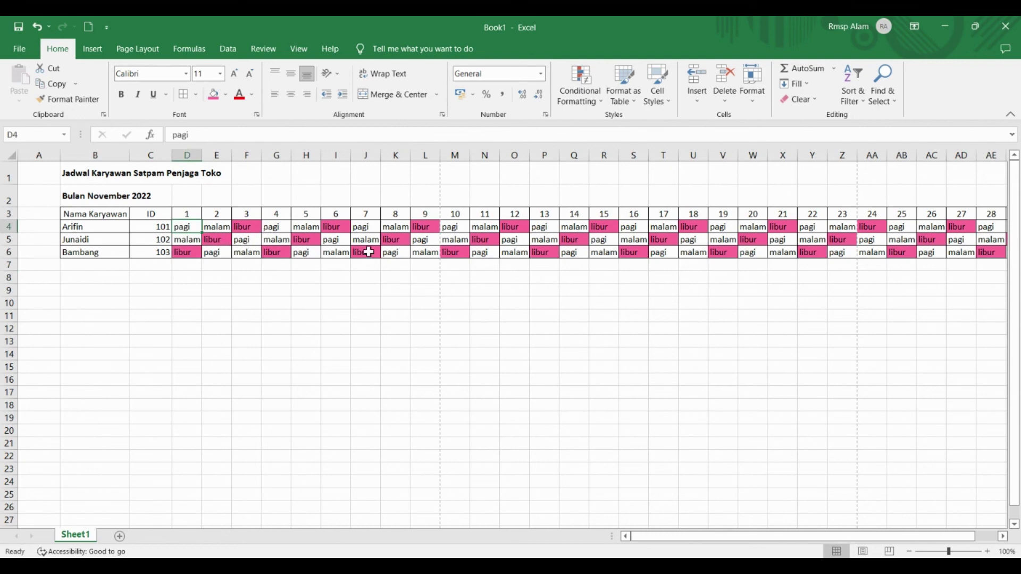
left_click(328, 238)
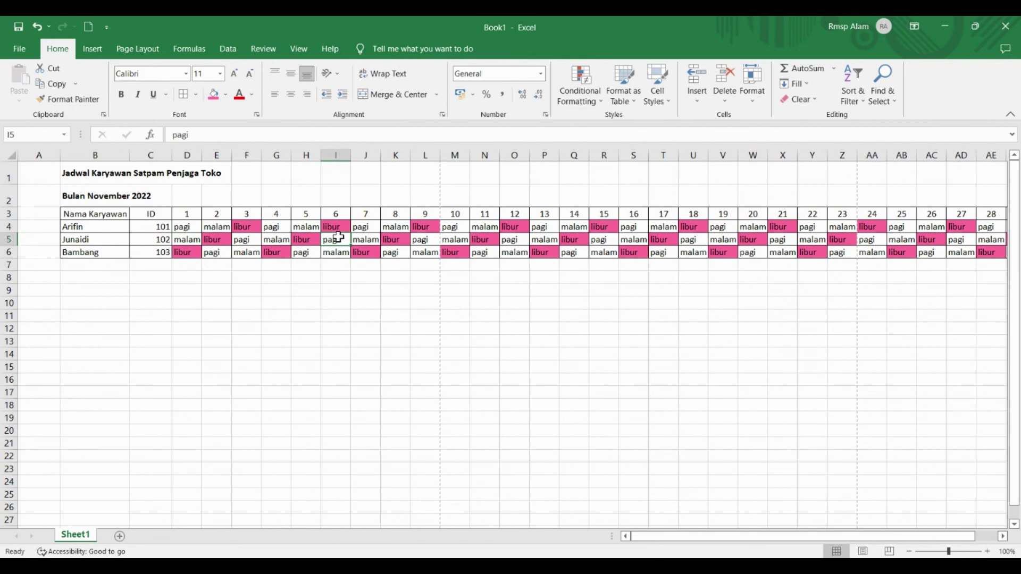
left_click(386, 238)
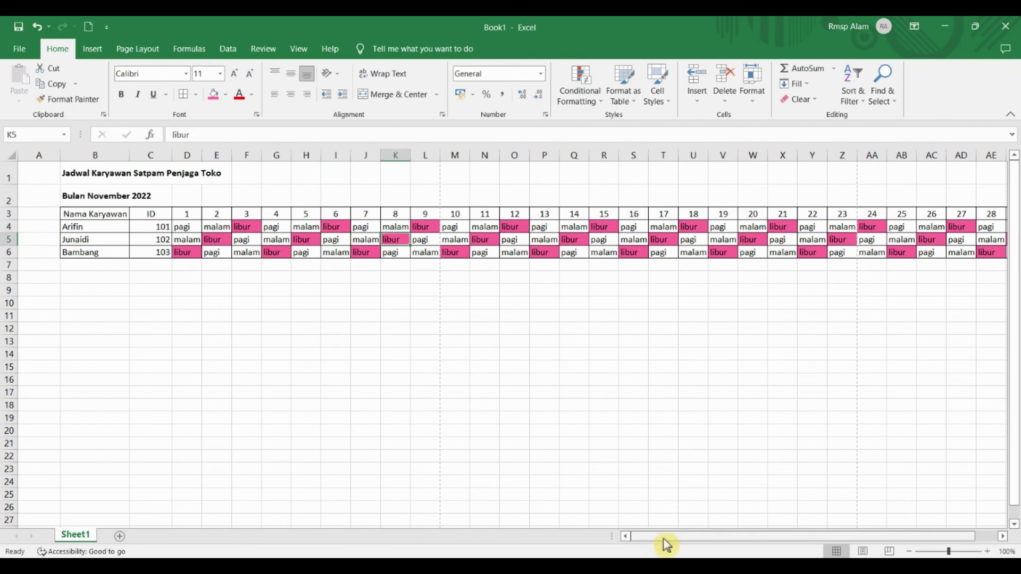
scroll(666, 538, "right", 2)
scroll(729, 539, "left", 2)
left_click(435, 380)
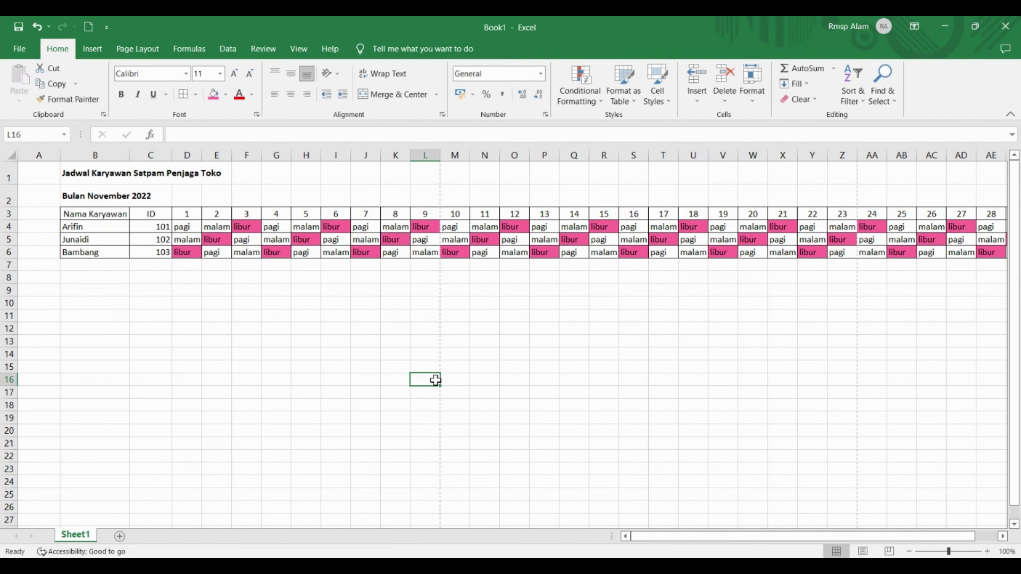
left_click(284, 201)
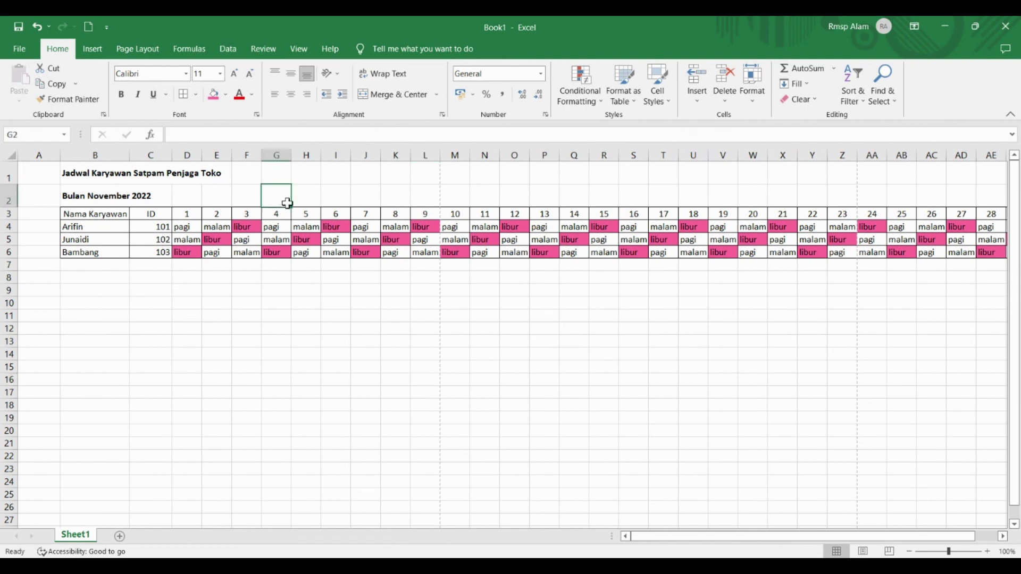
left_click(334, 277)
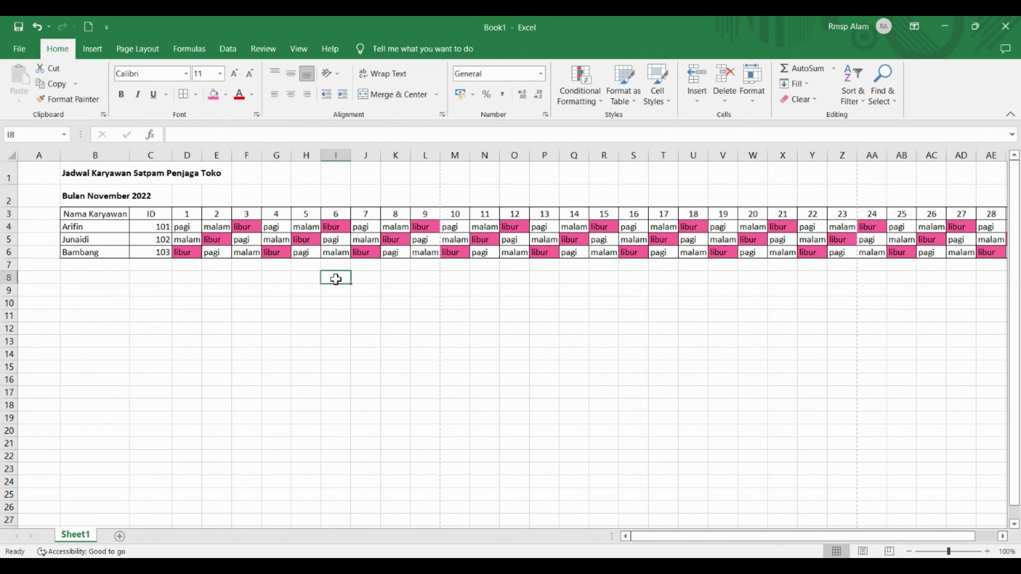
left_click(375, 231)
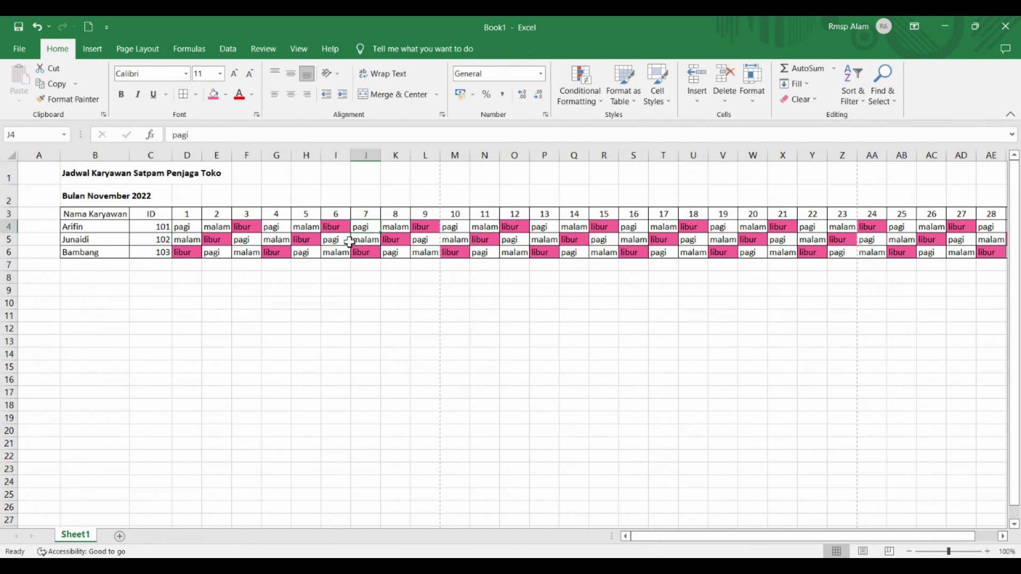
left_click(107, 215)
left_click(600, 214, "shift")
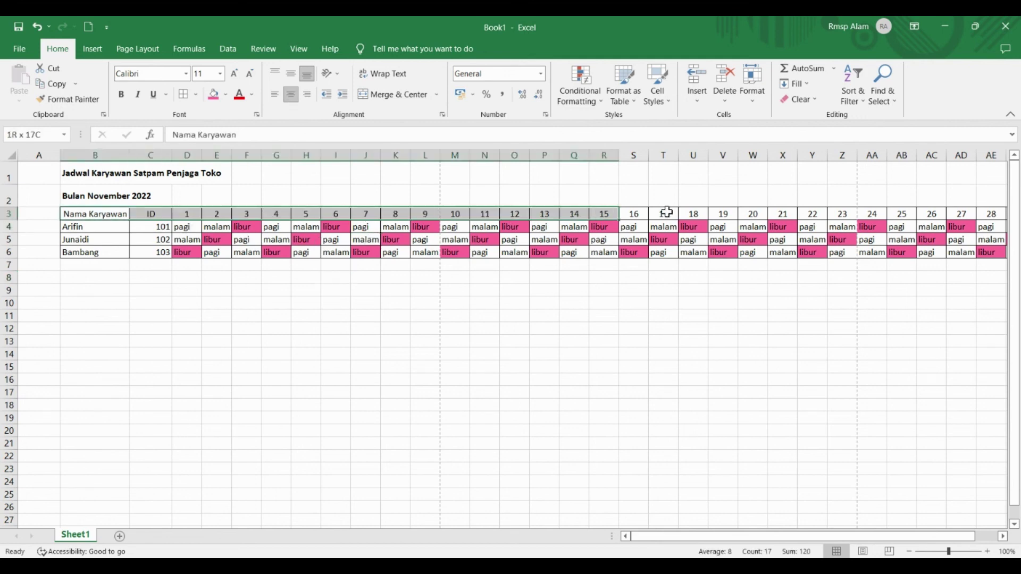
left_click(667, 213)
left_click(616, 268)
left_click(308, 213)
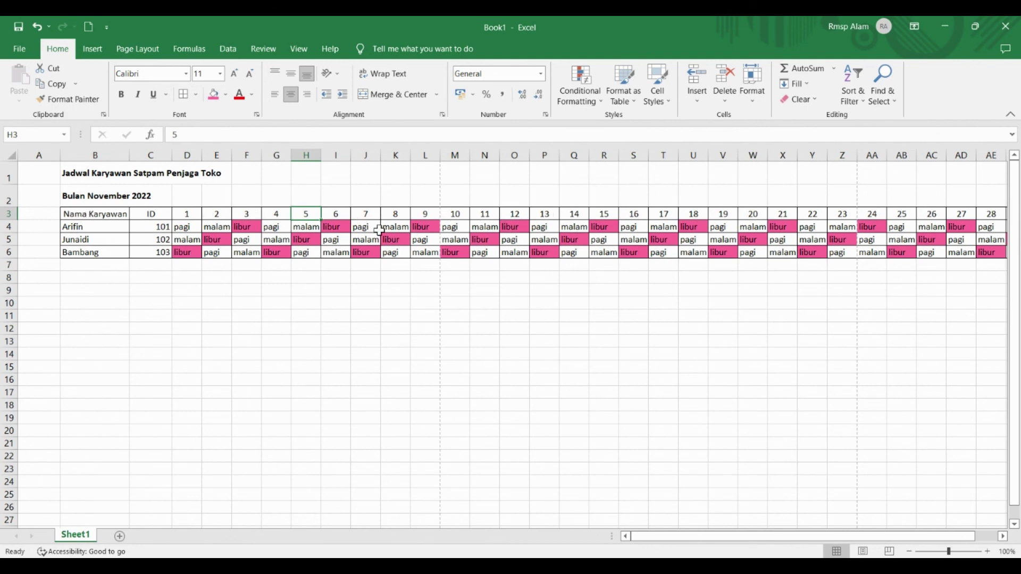
left_click(305, 290)
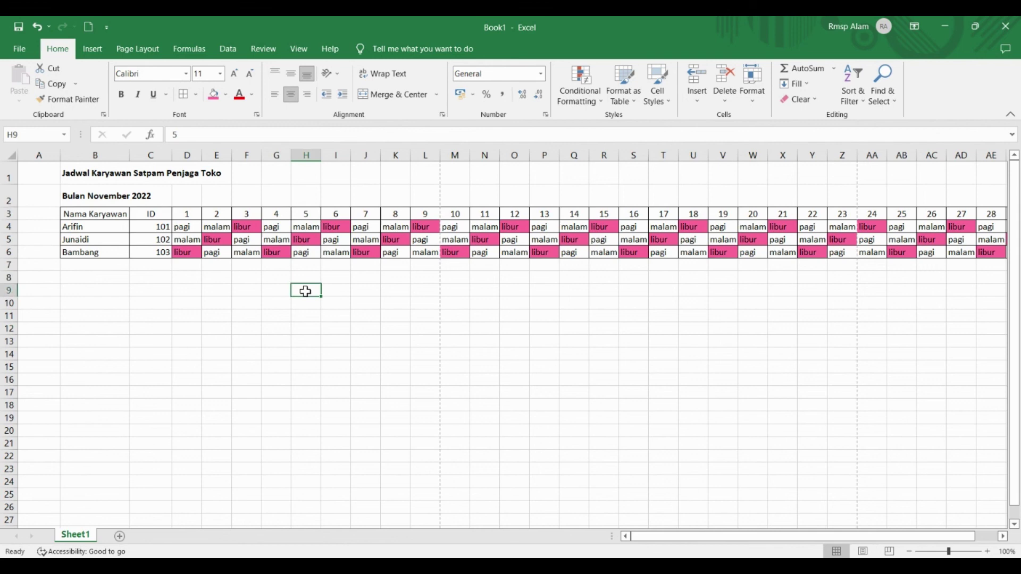
Step: Make the header row bold from Nama Karyawan and ID through day 30 in row 3
left_click(95, 217)
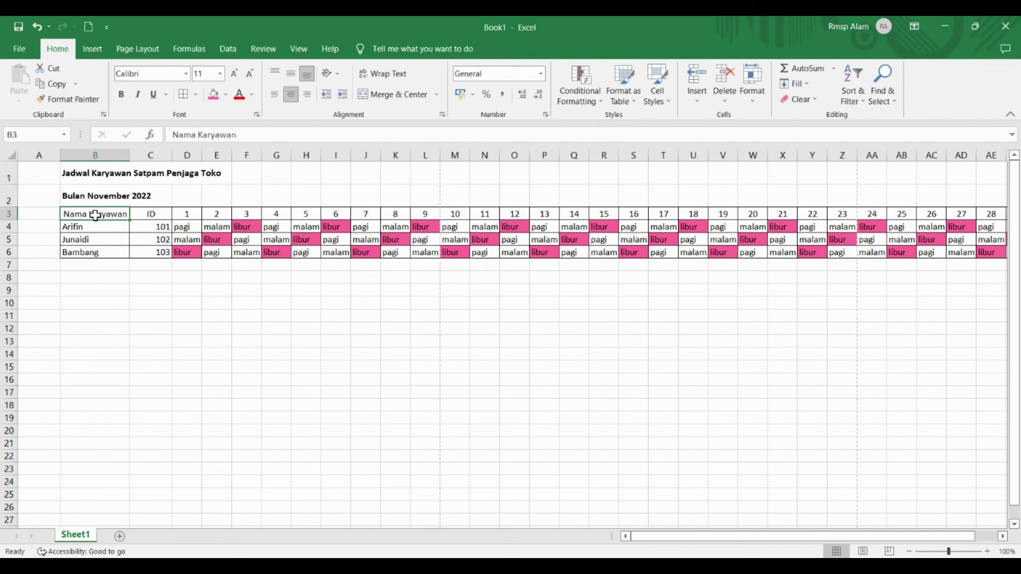
left_click_drag(94, 214, 406, 238)
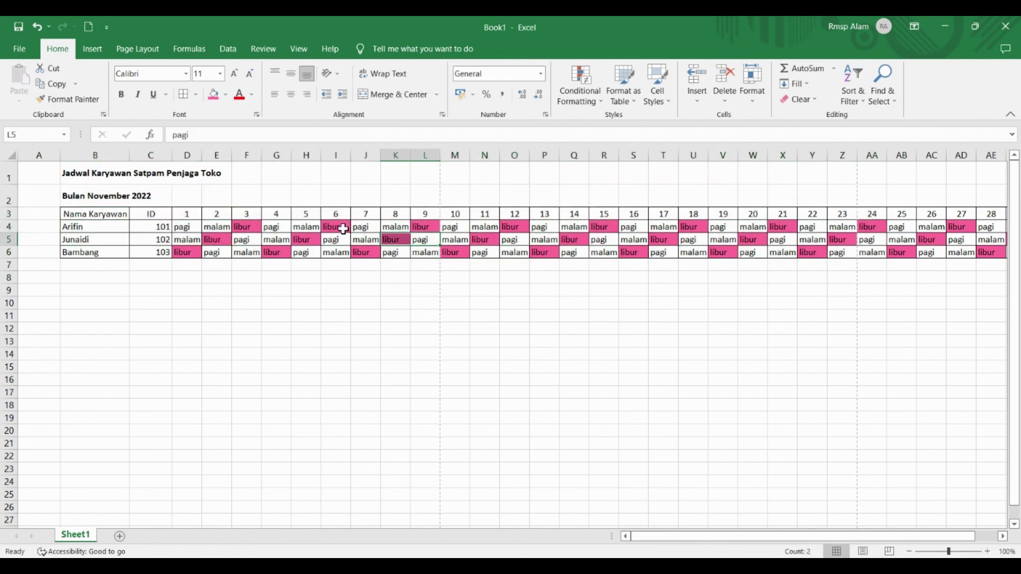
left_click(97, 216)
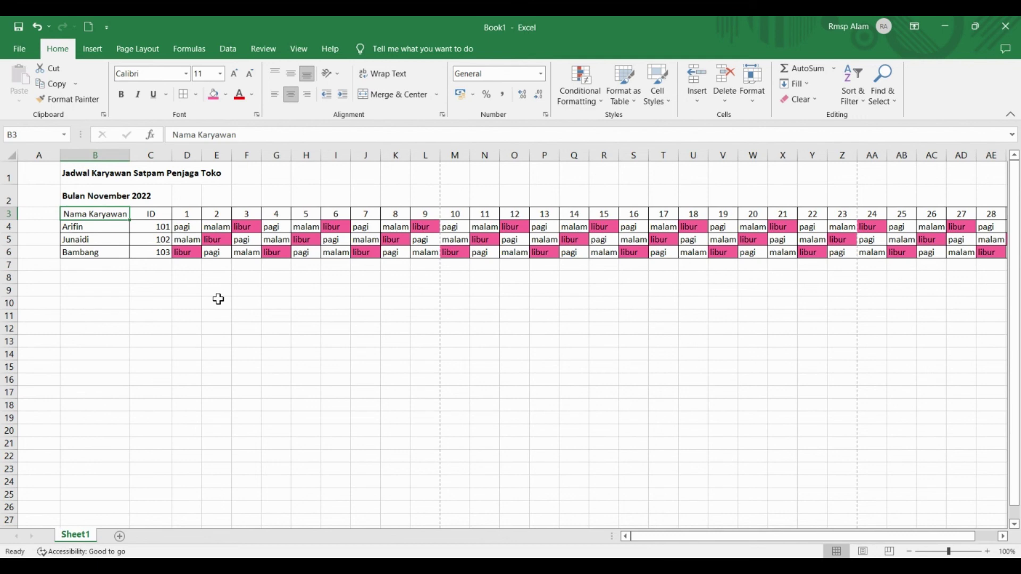
key("ctrl+shift+Right")
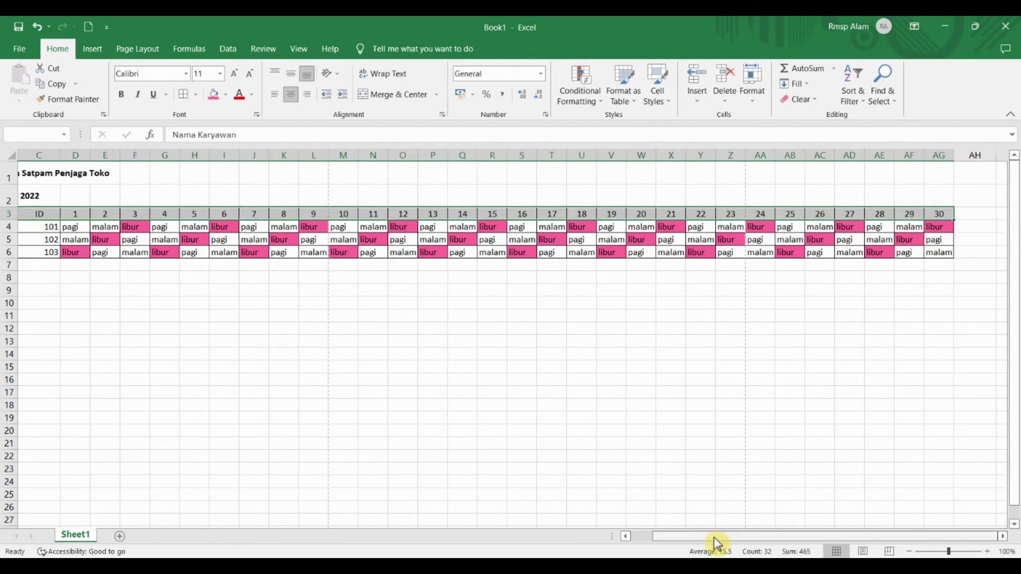
left_click_drag(713, 538, 683, 538)
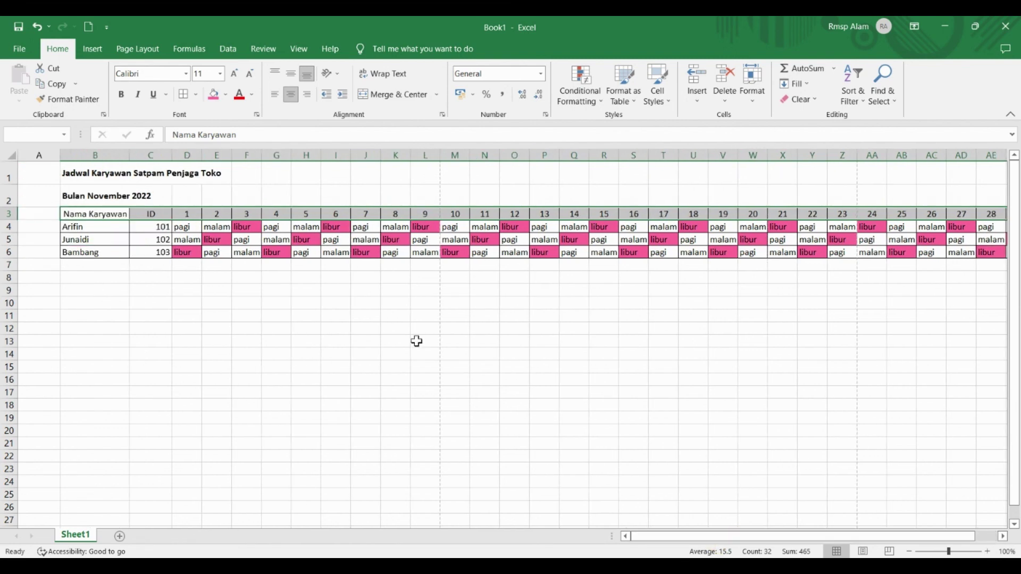
left_click(121, 96)
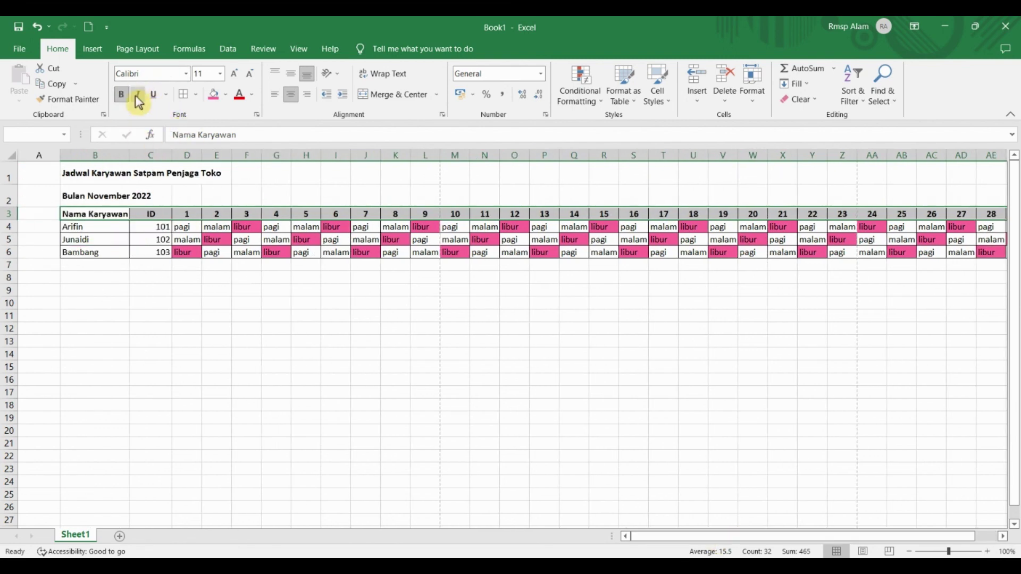
left_click(325, 274)
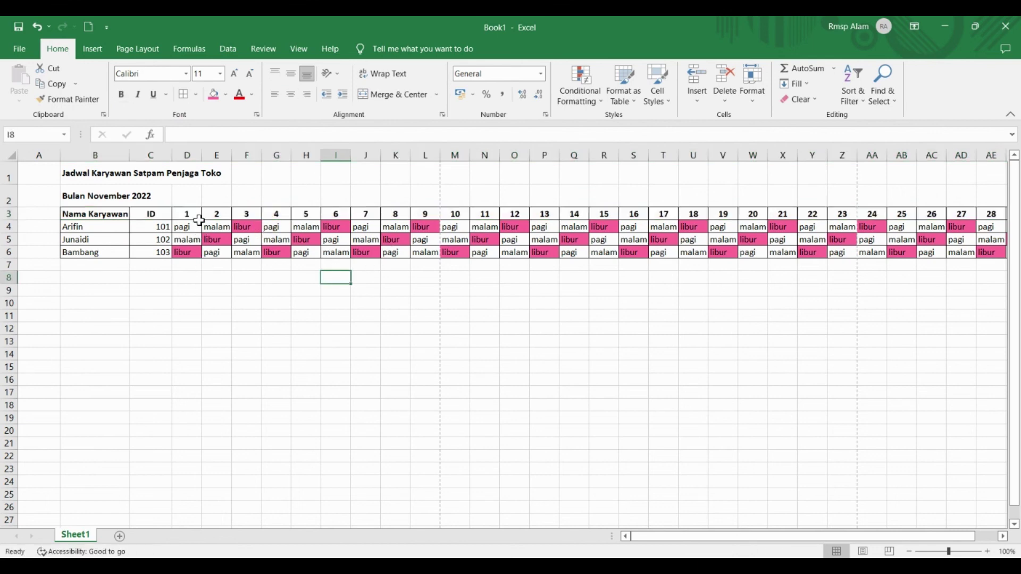
Step: Centre the ID numbers and all shift entries of the three employees horizontally in cells C4 to AG6
left_click(174, 187)
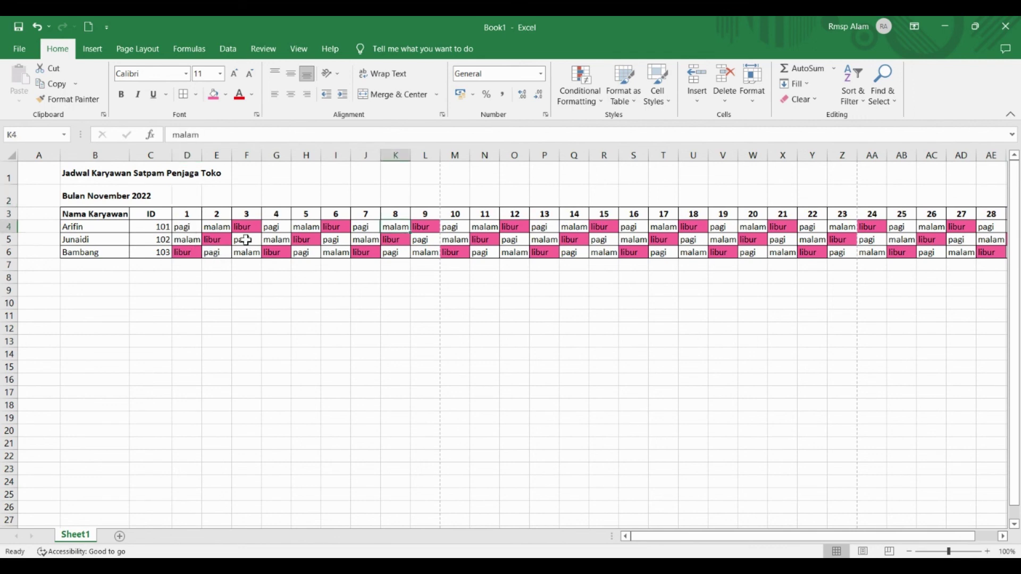
left_click_drag(195, 225, 189, 252)
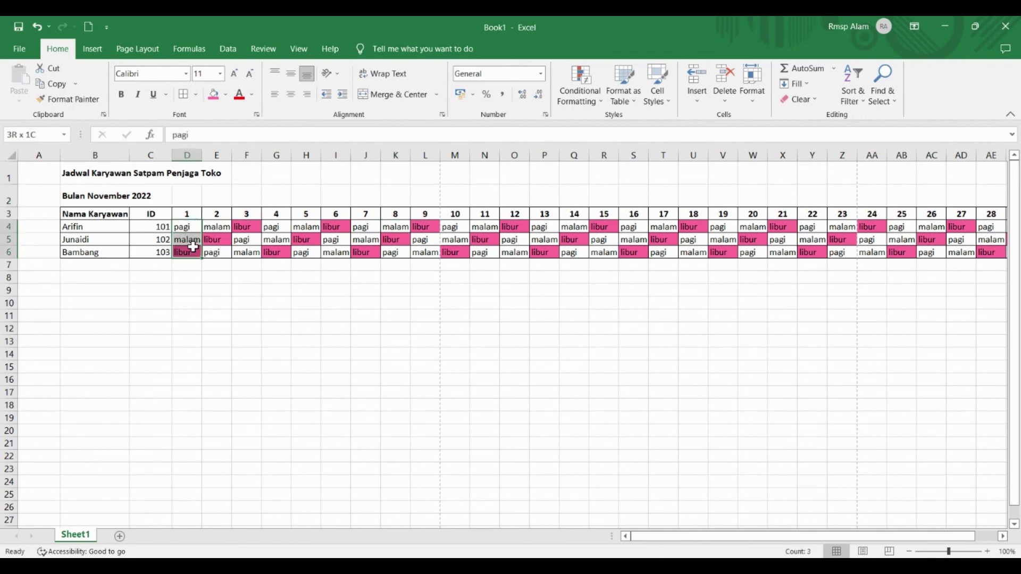
left_click(216, 227)
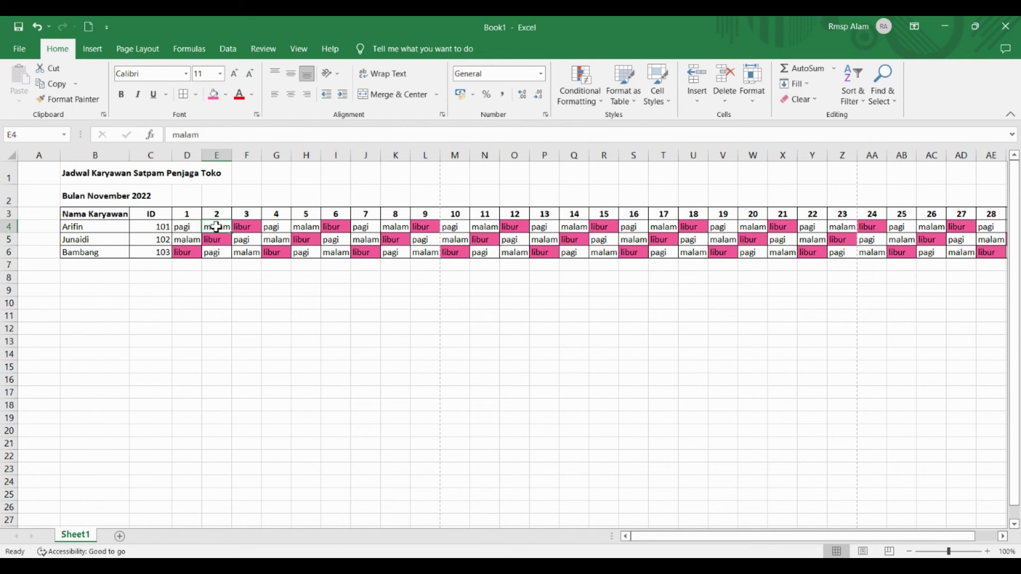
left_click(147, 228)
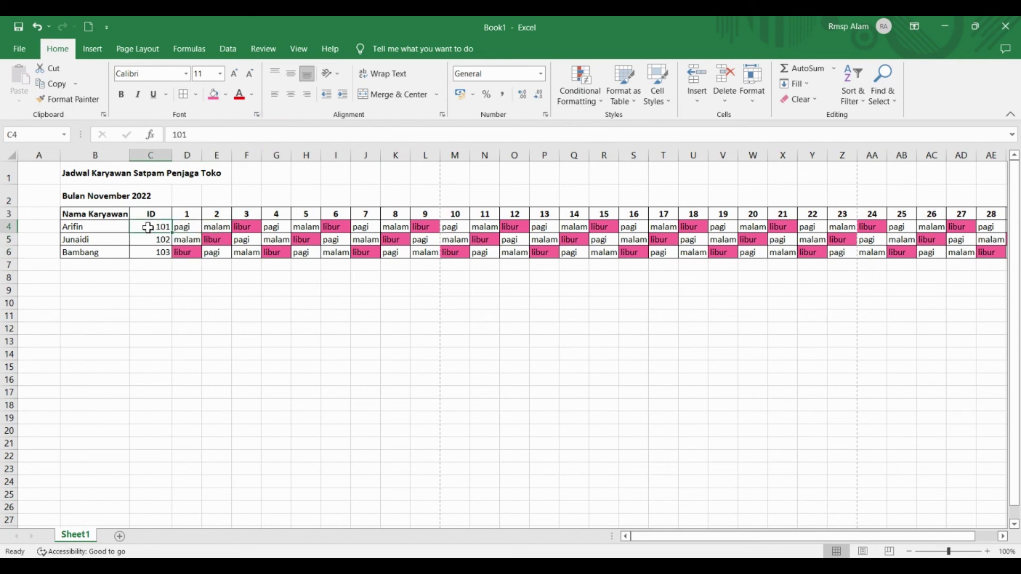
key("ctrl+shift+Down")
key("ctrl+shift+Right")
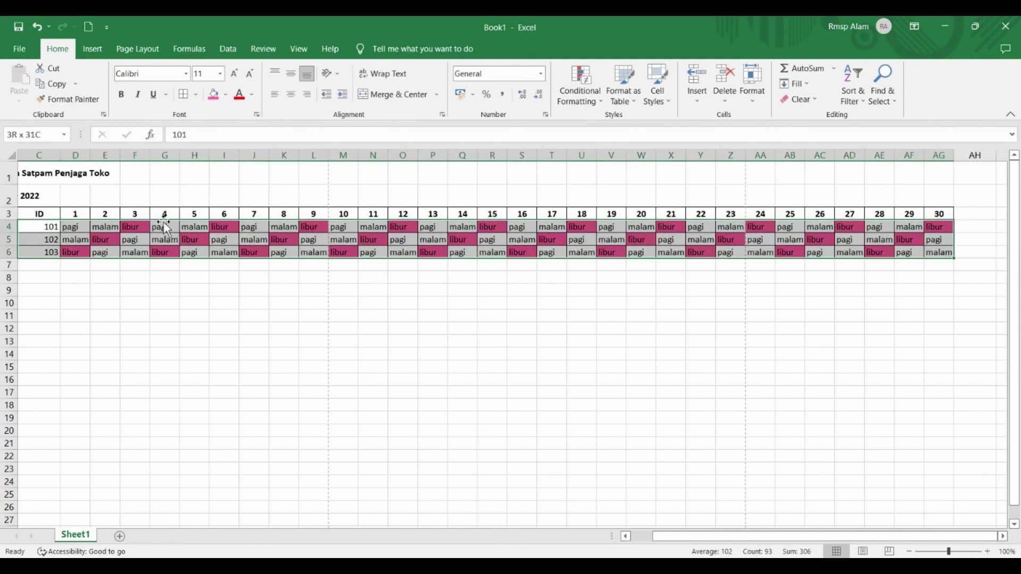
key("Left")
key("Right")
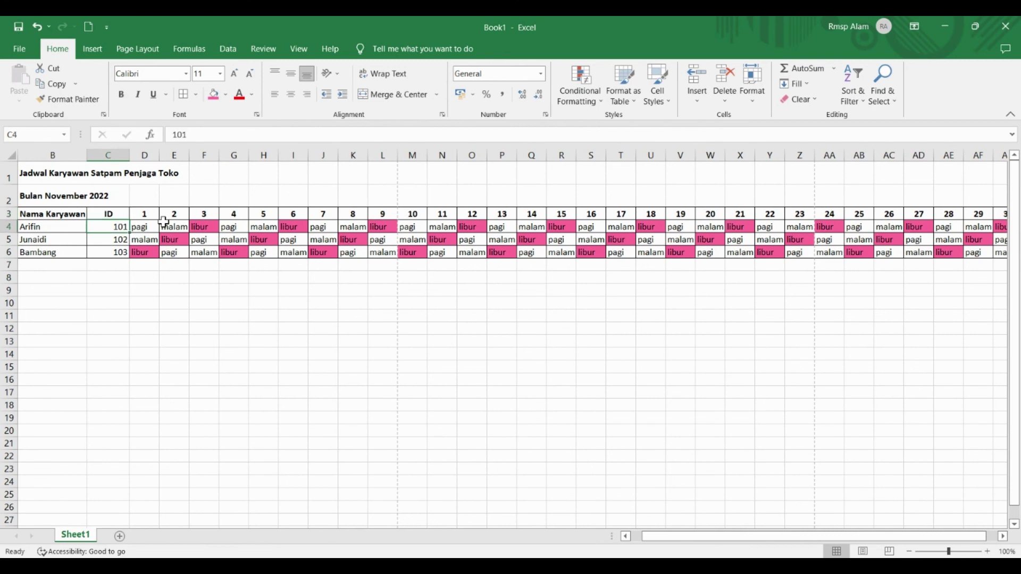
key("shift+Down")
key("shift+Down")
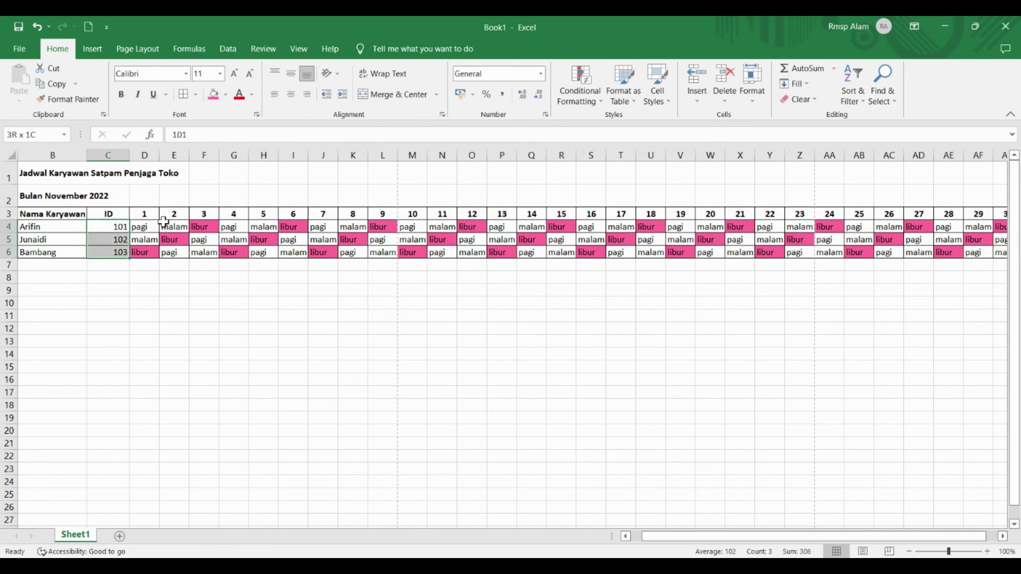
key("ctrl+shift+Right")
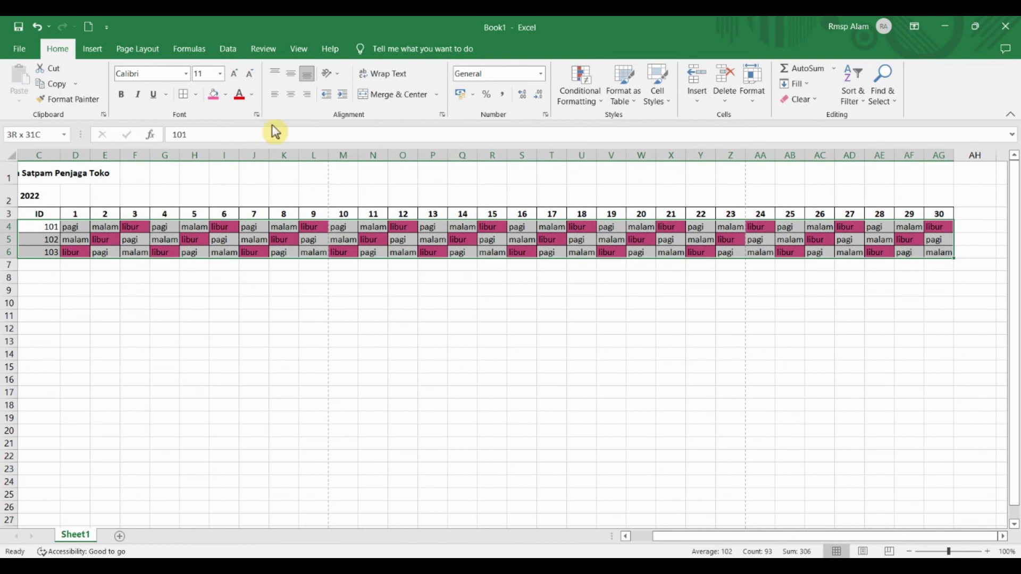
left_click(292, 92)
left_click(194, 277)
left_click_drag(666, 537, 641, 538)
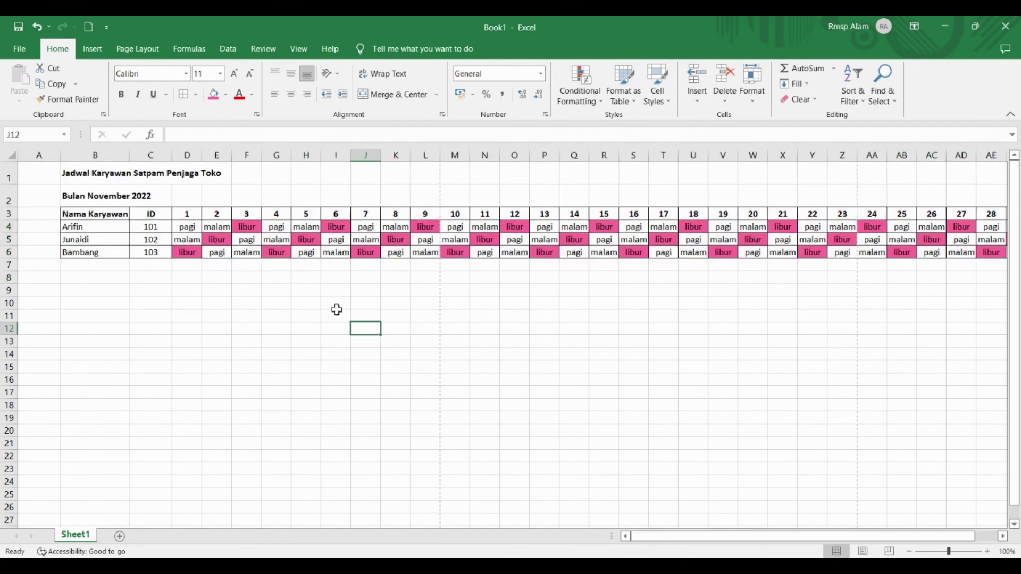
left_click(151, 215)
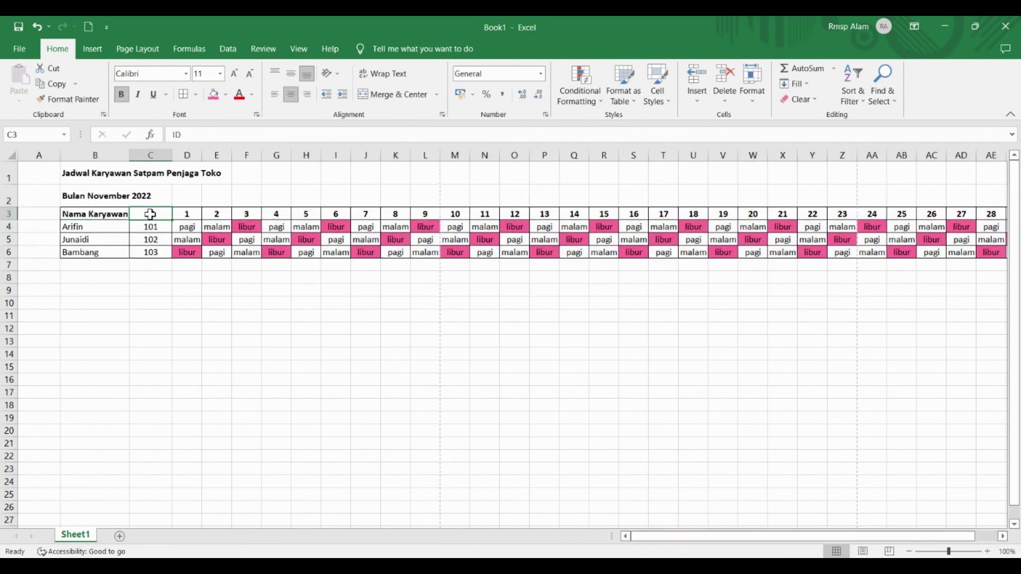
left_click(312, 198)
left_click(313, 257)
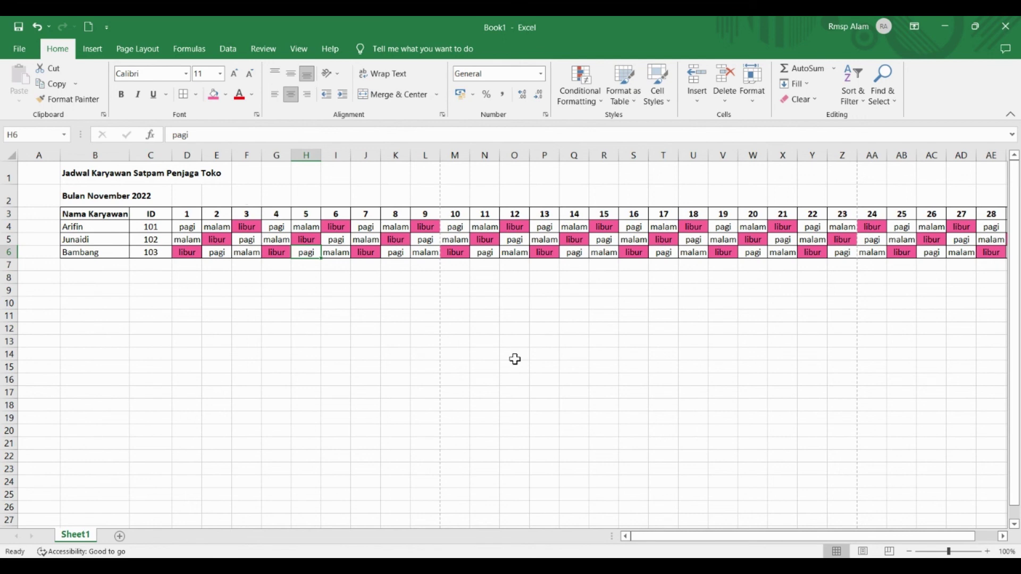
left_click(782, 567)
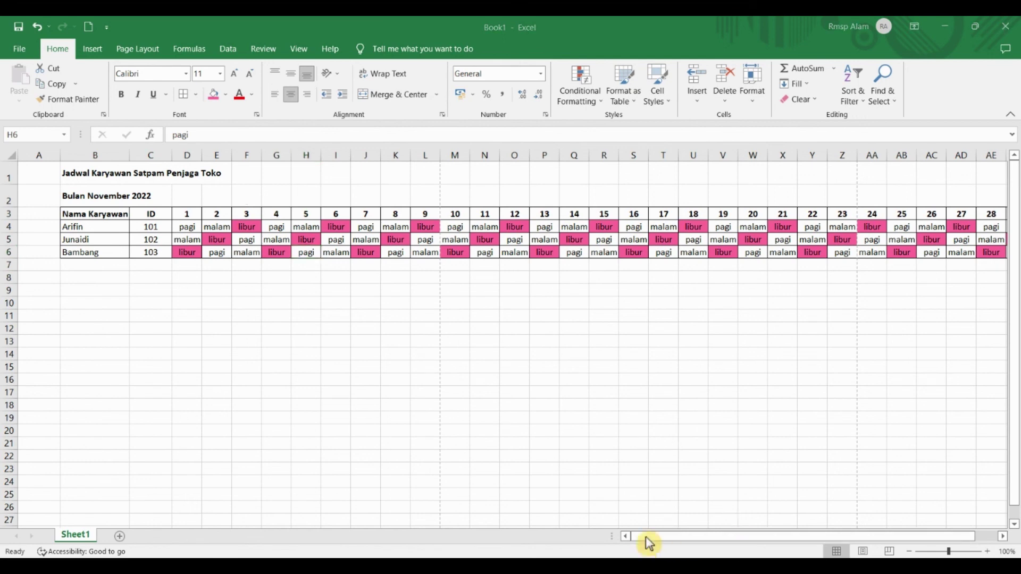